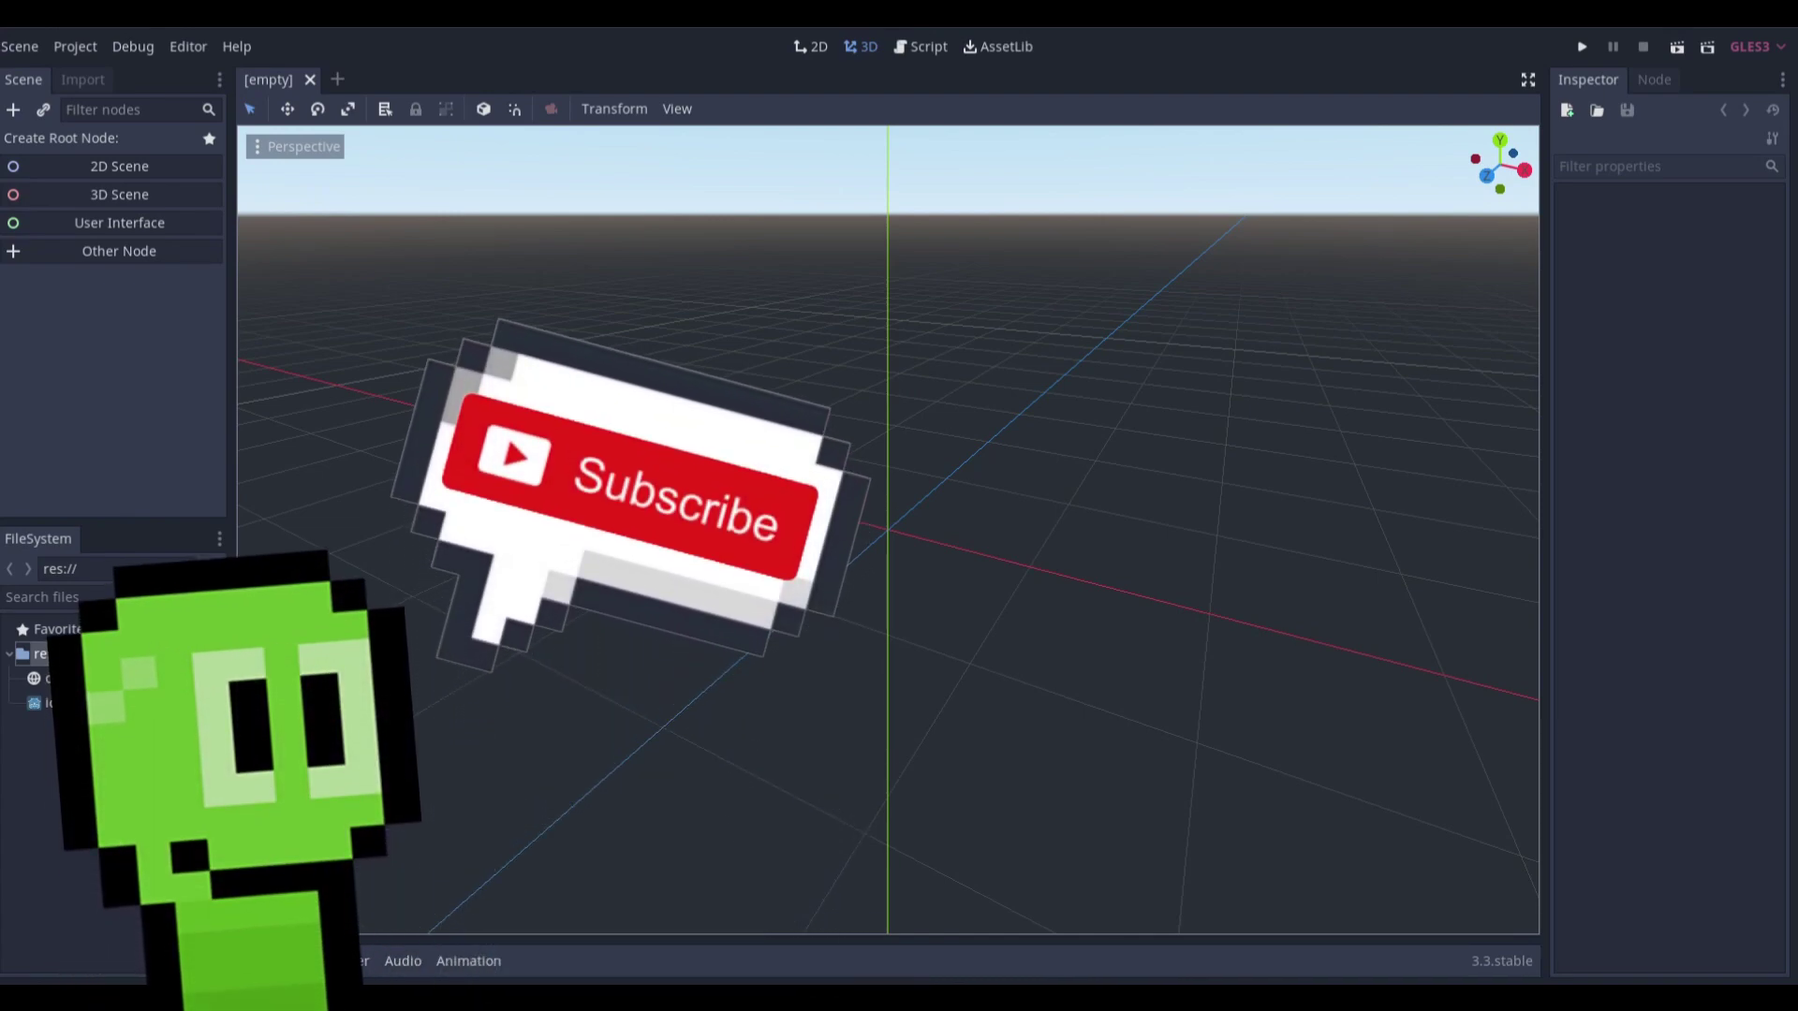
Start a new 2D scene and add a TileMap child under the Node2D root
{"action": "left_click", "coordinate": [139, 166]}
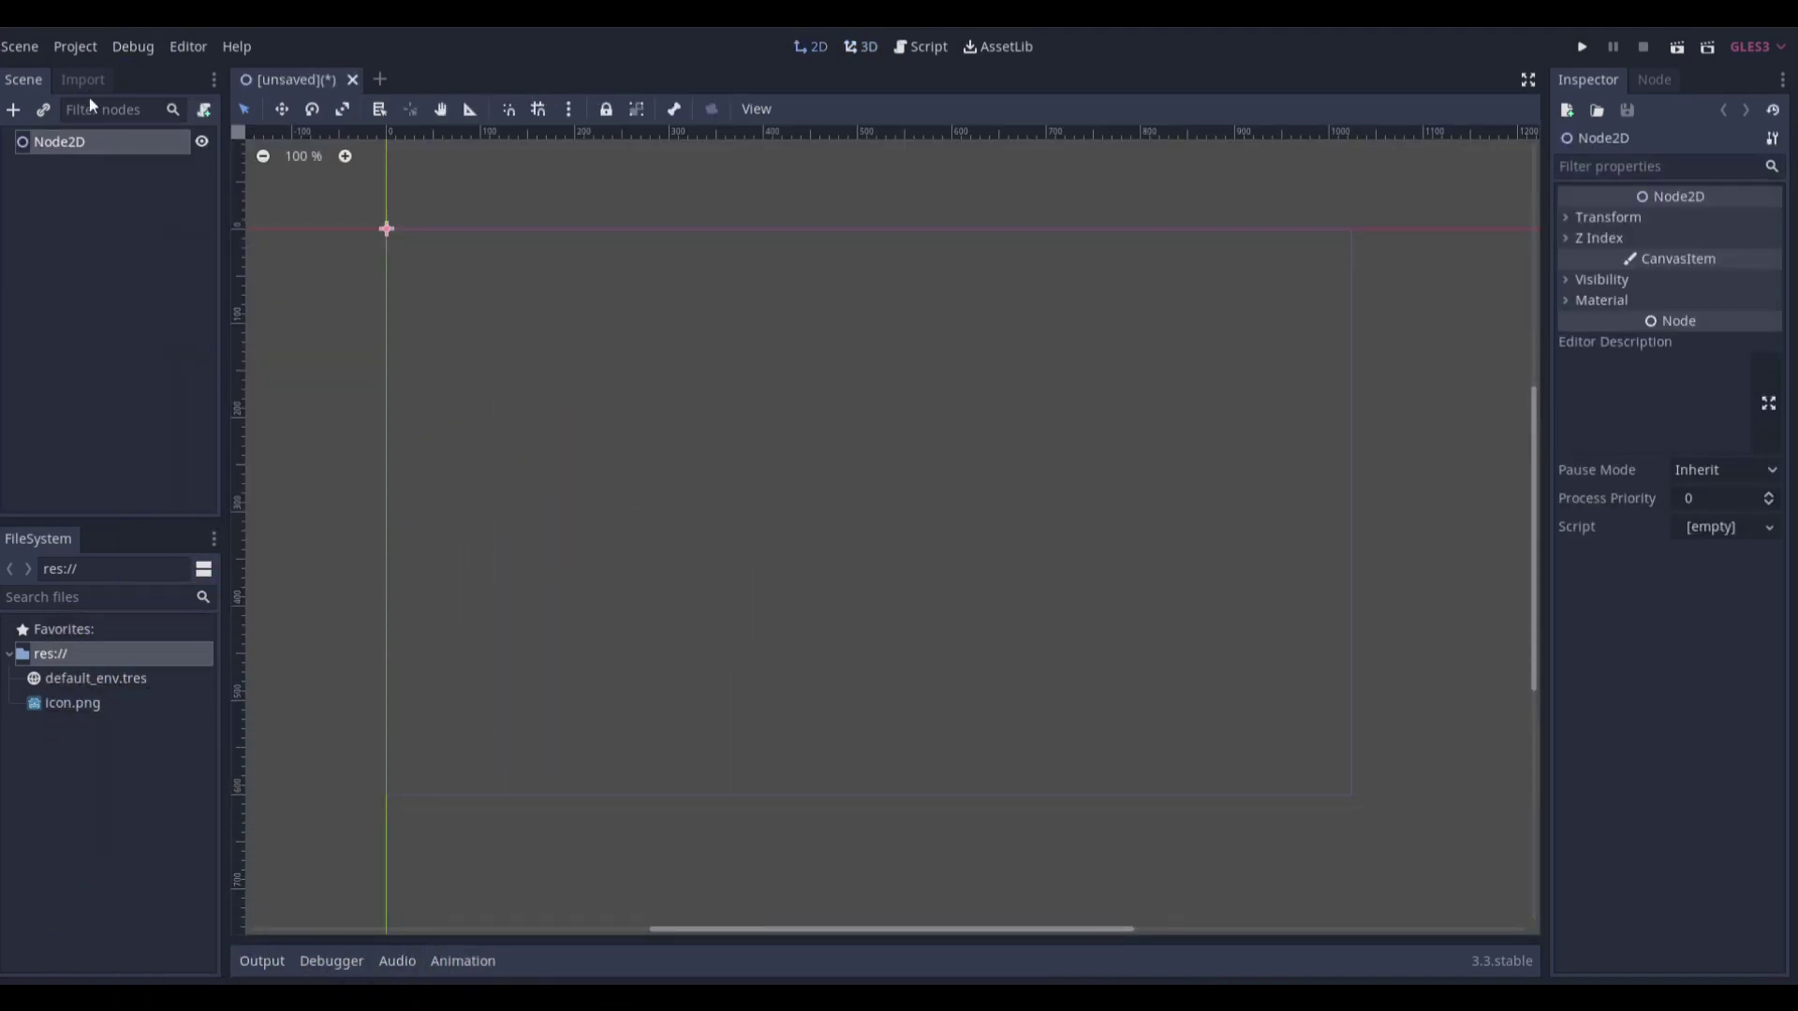
{"action": "left_click", "coordinate": [17, 112]}
{"action": "type", "text": "tile"}
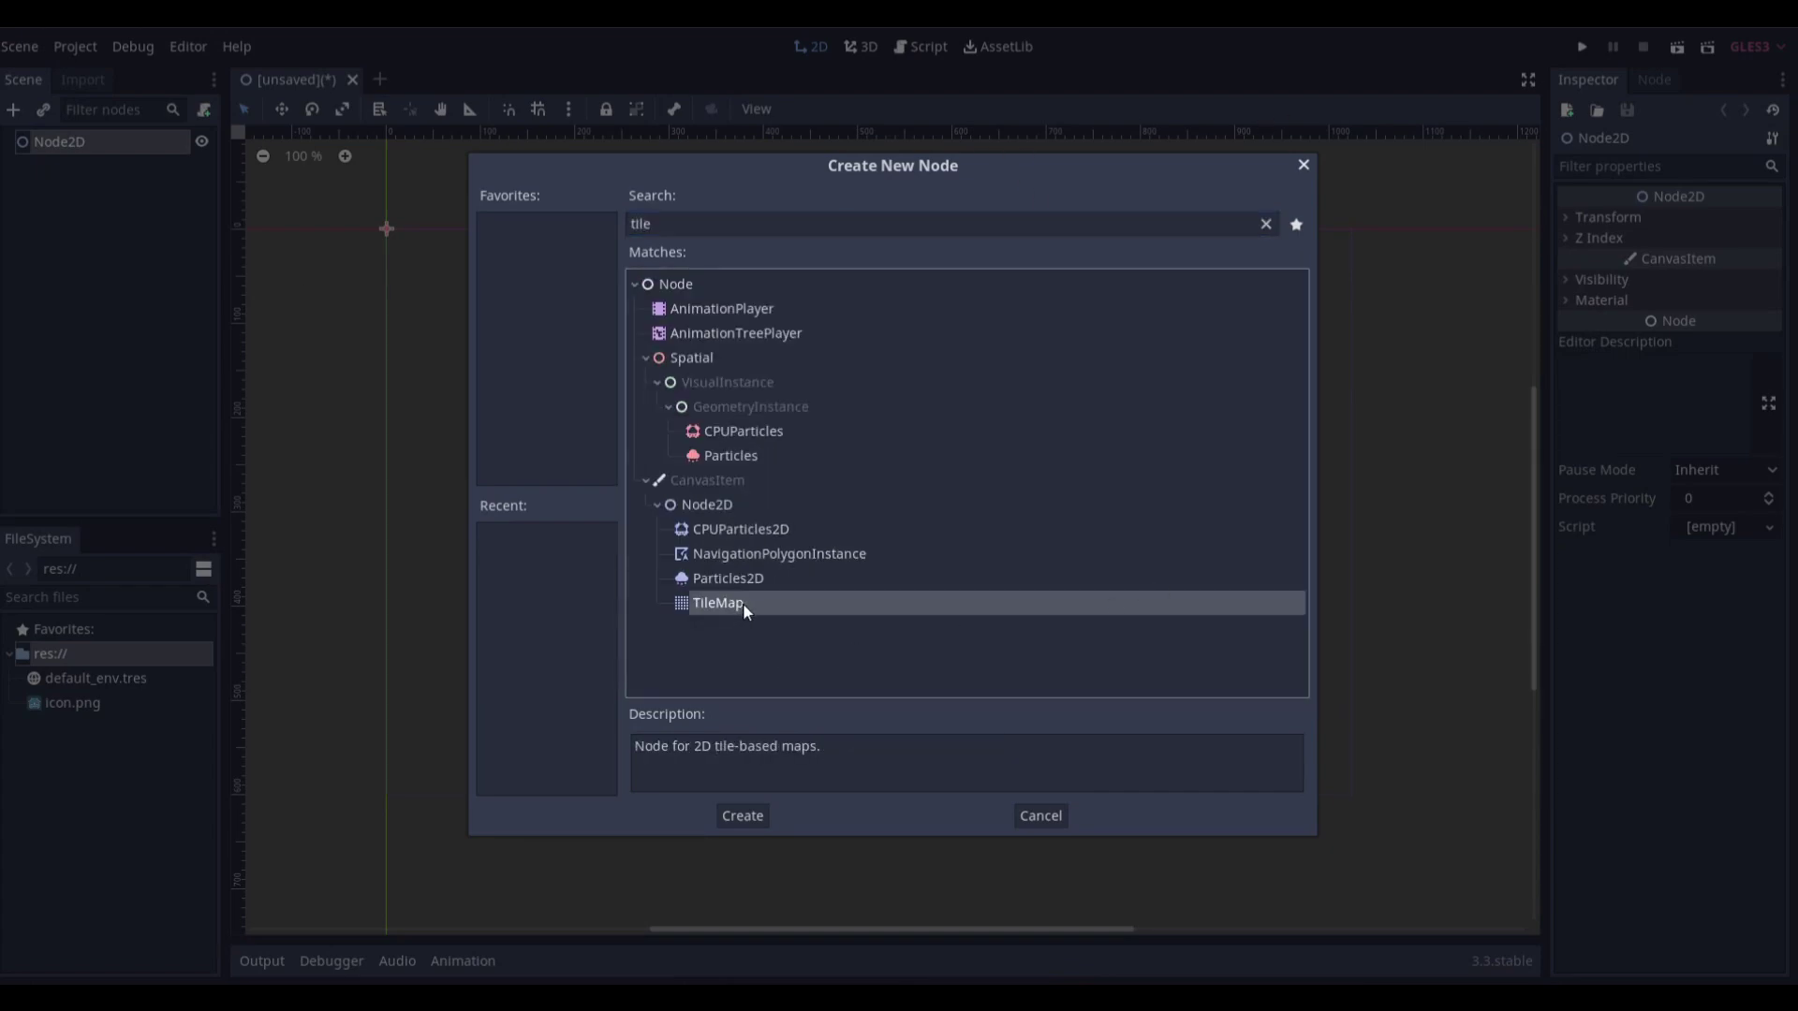
{"action": "double_click", "coordinate": [741, 604]}
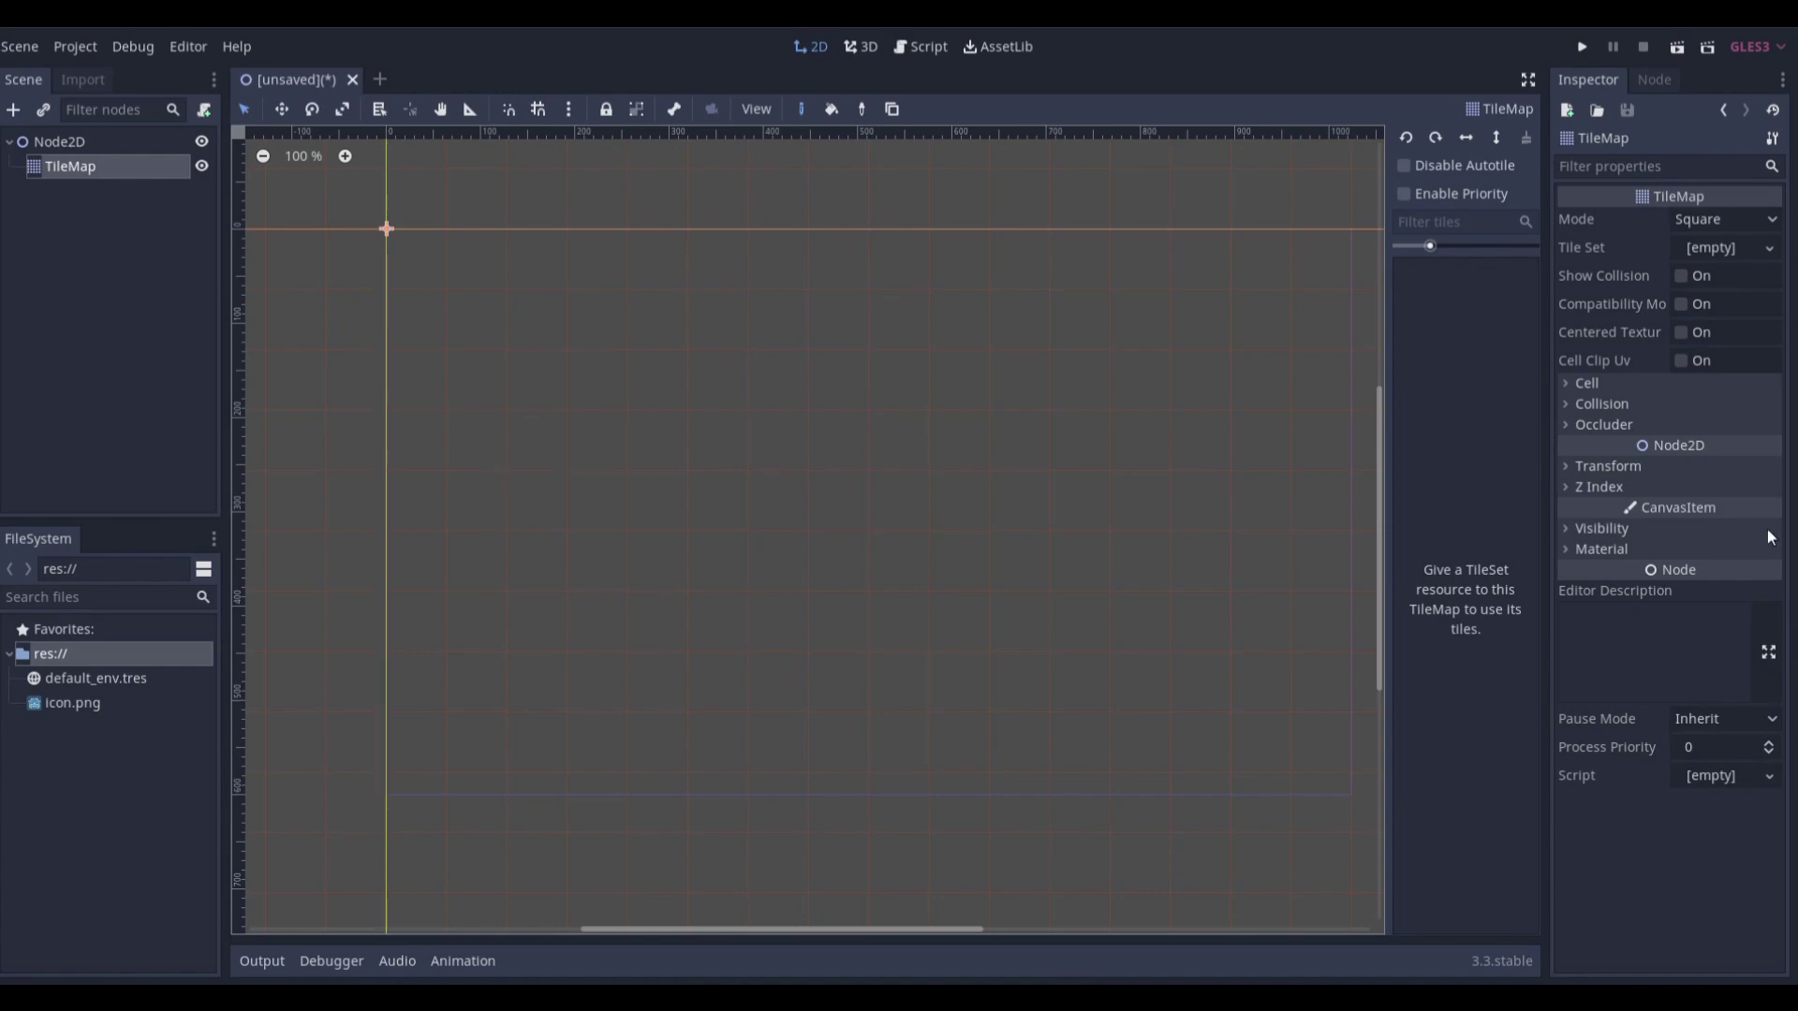
Set the TileMap's cell size to 16 × 16 in the Inspector
{"action": "left_click", "coordinate": [1610, 381]}
{"action": "left_click", "coordinate": [1721, 406]}
{"action": "type", "text": "1"}
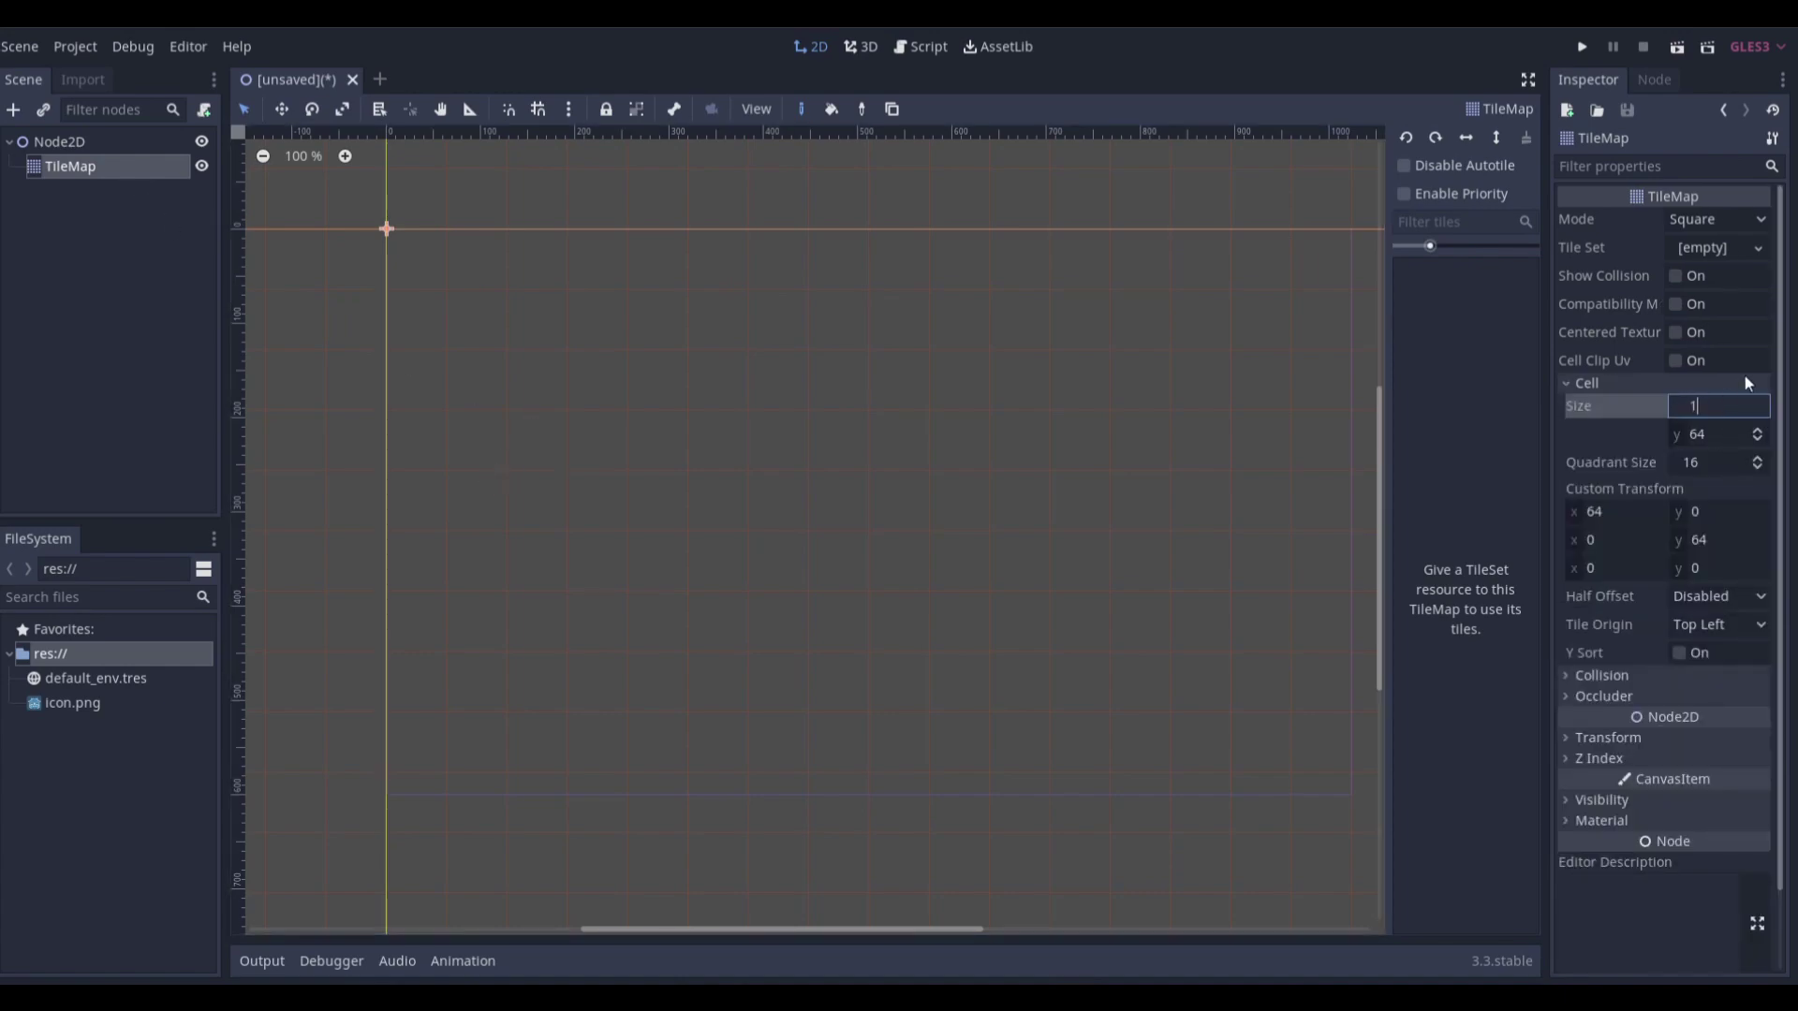
{"action": "type", "text": "6"}
{"action": "left_click", "coordinate": [1712, 435]}
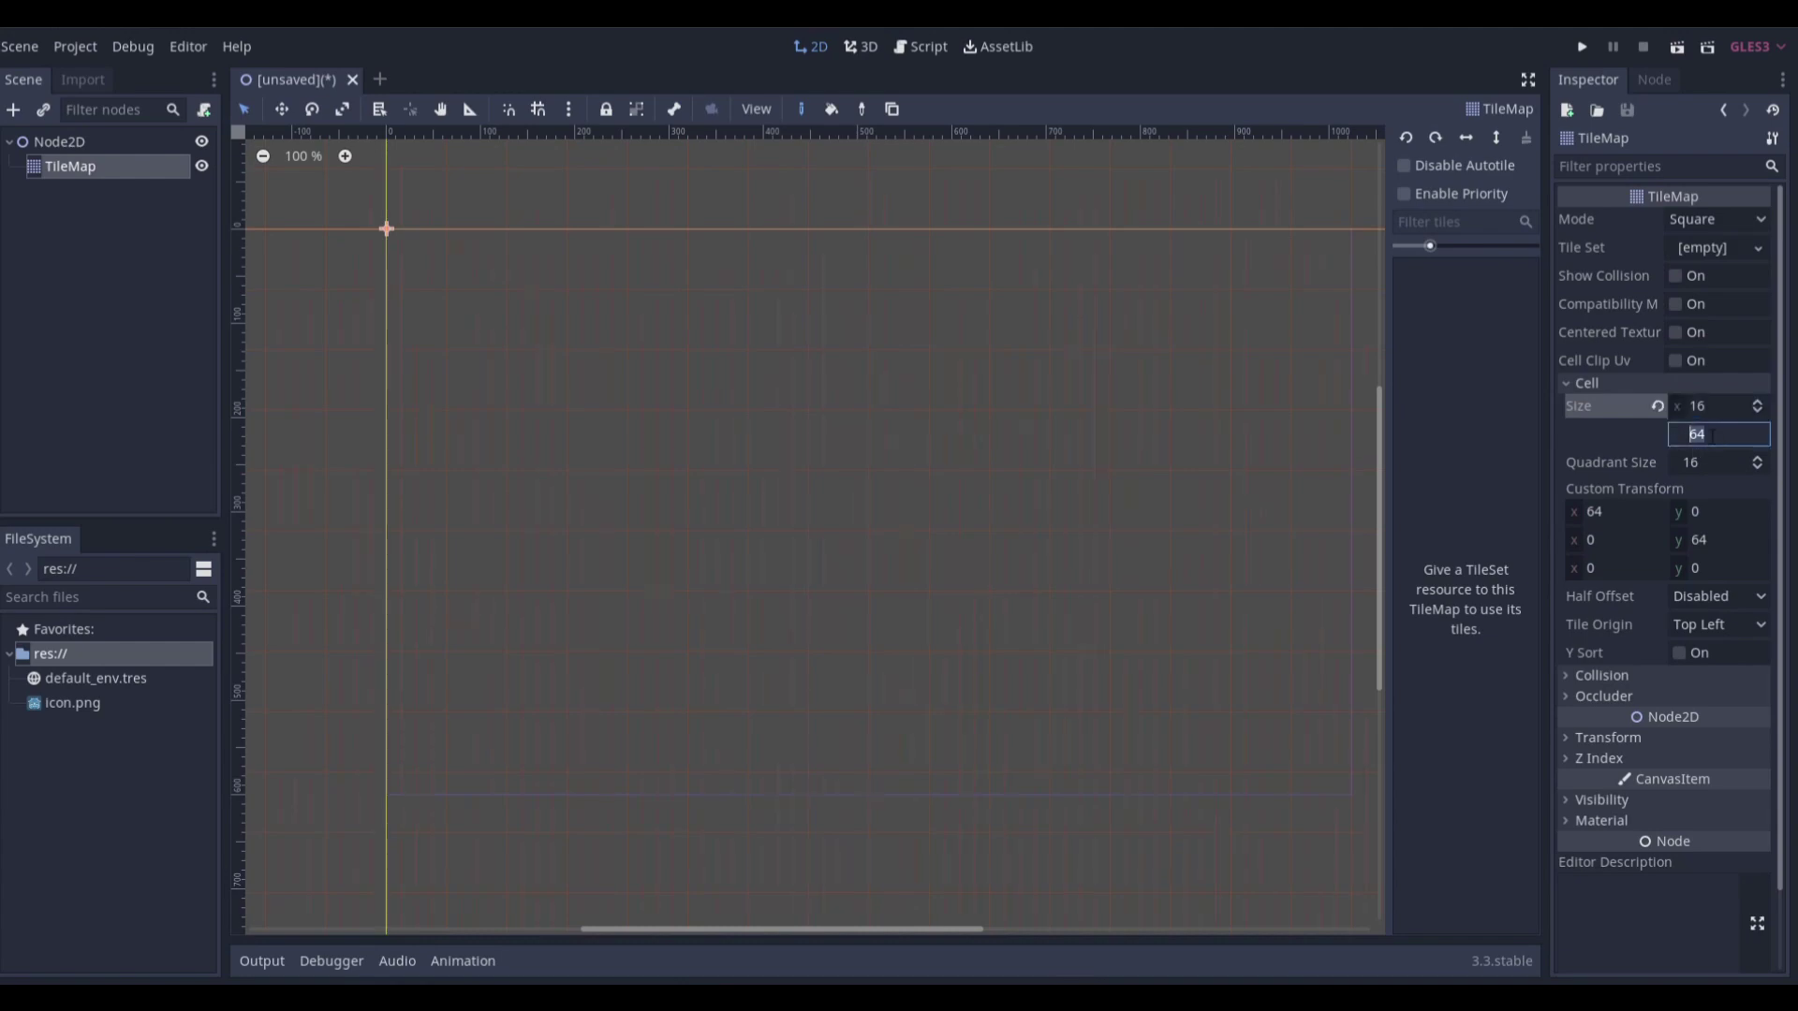
{"action": "type", "text": "16"}
{"action": "left_click", "coordinate": [1490, 413]}
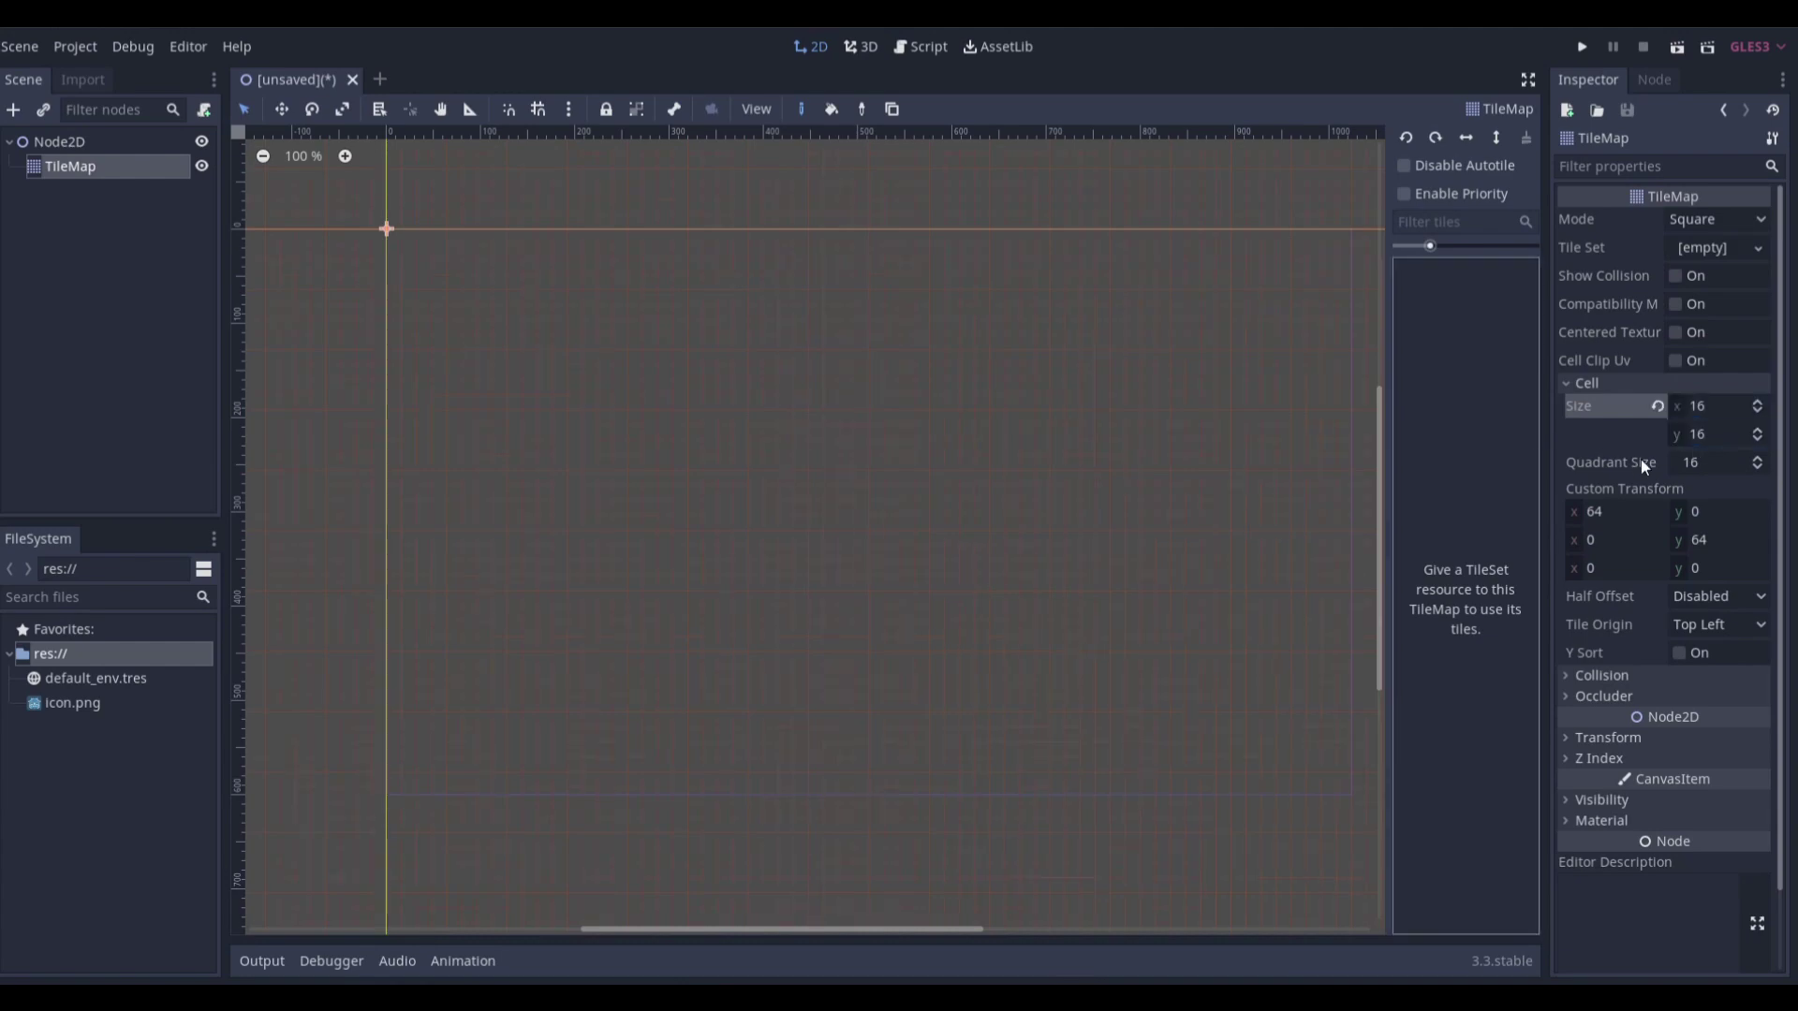
{"action": "scroll", "coordinate": [416, 225], "scroll_direction": "up", "scroll_amount": 1}
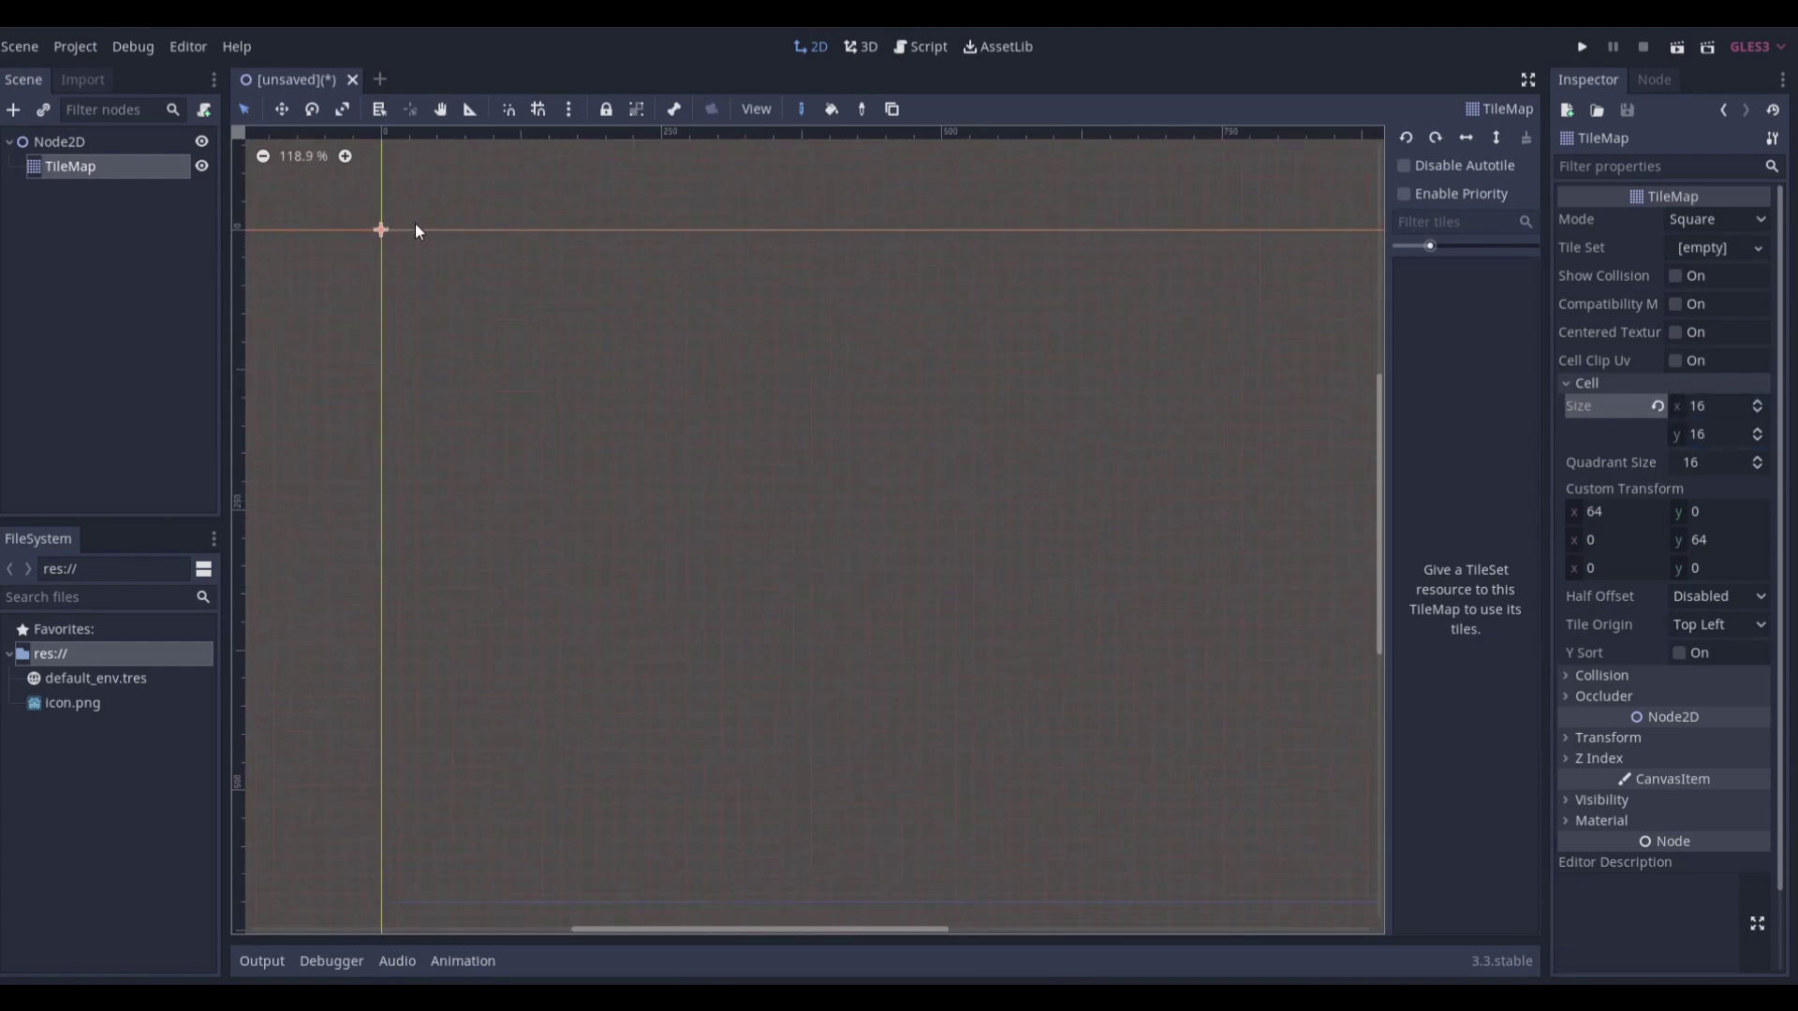
{"action": "left_click", "coordinate": [377, 267]}
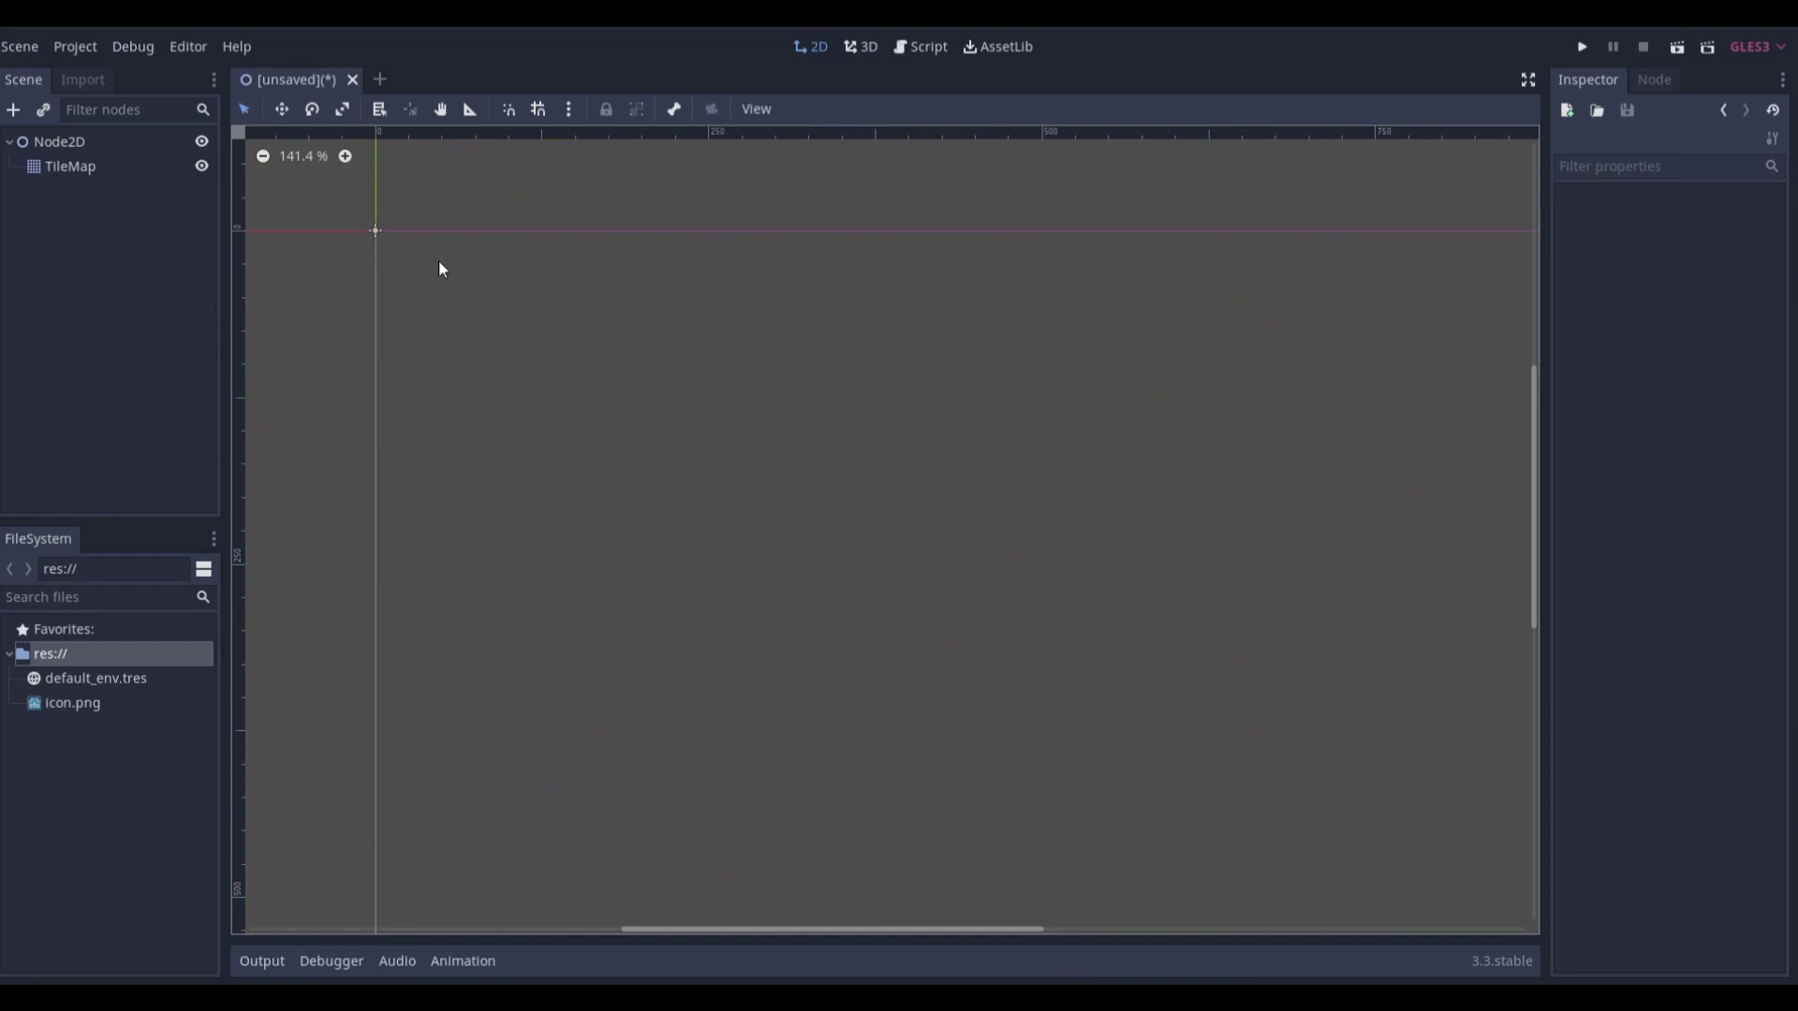
In Project Settings > Display > Window, set width and height to 64
{"action": "left_click", "coordinate": [58, 48]}
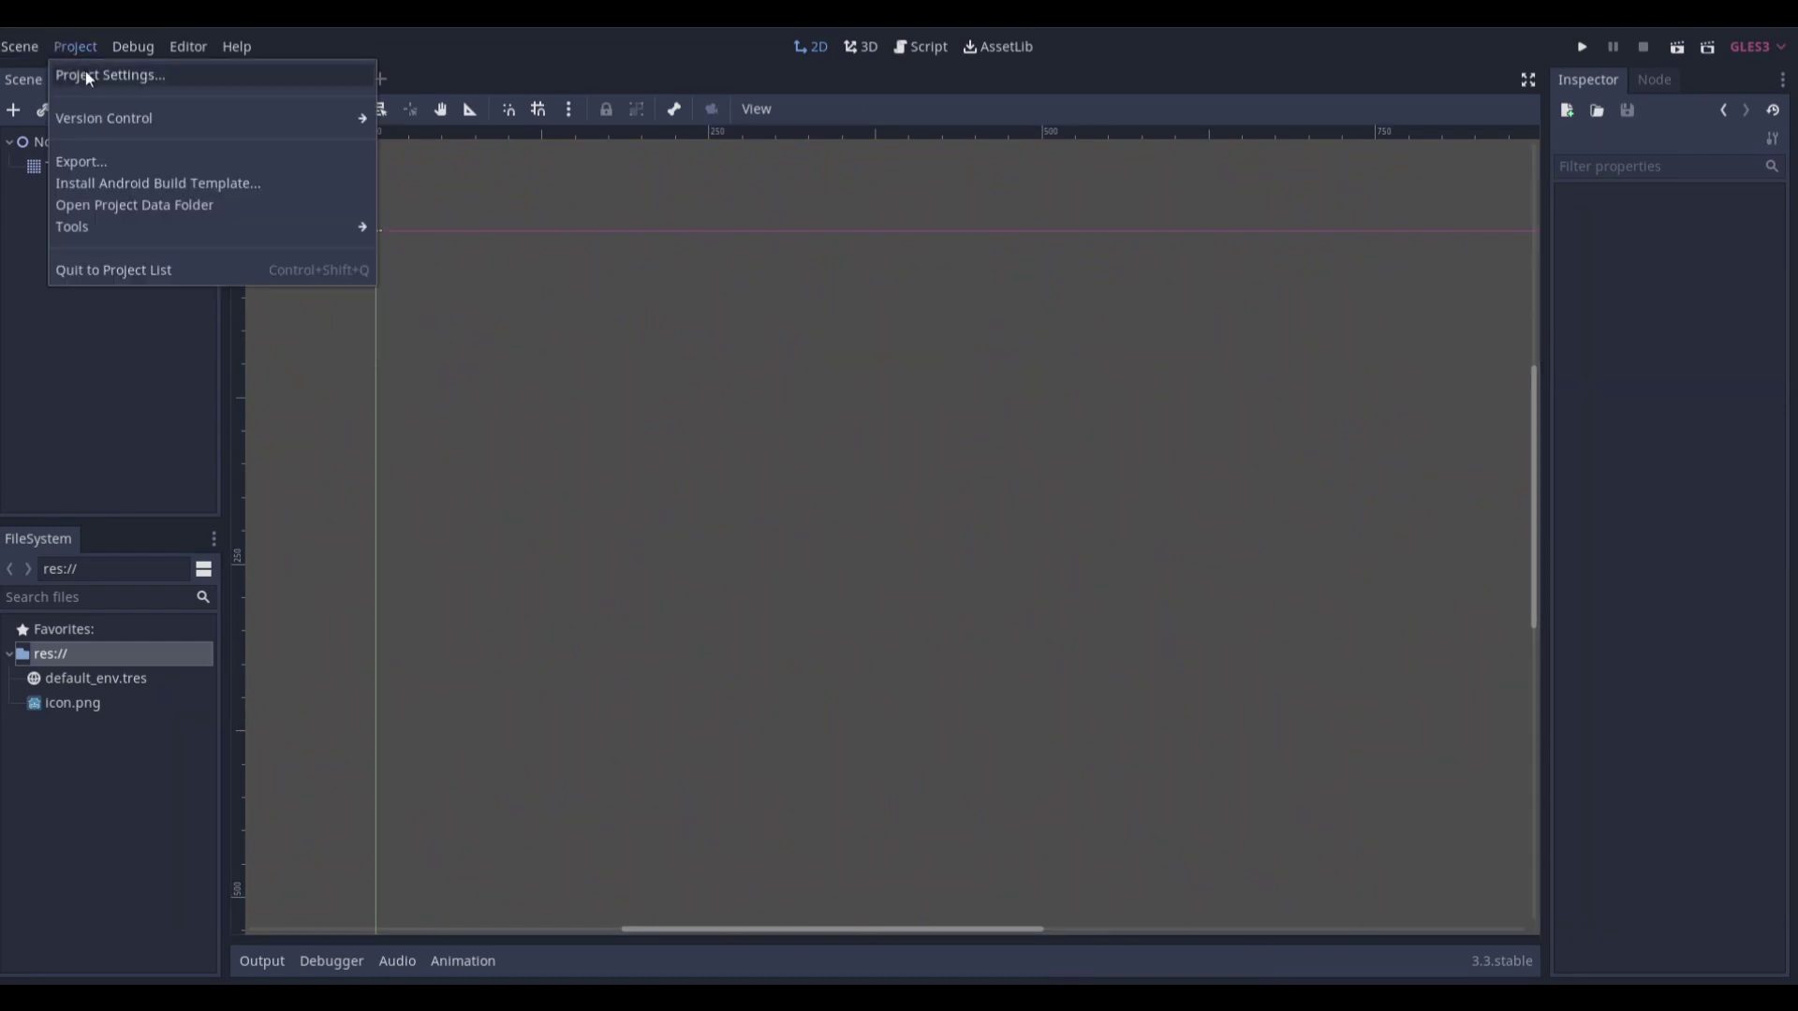
{"action": "left_click", "coordinate": [86, 71]}
{"action": "scroll", "coordinate": [605, 602], "scroll_direction": "down", "scroll_amount": 3}
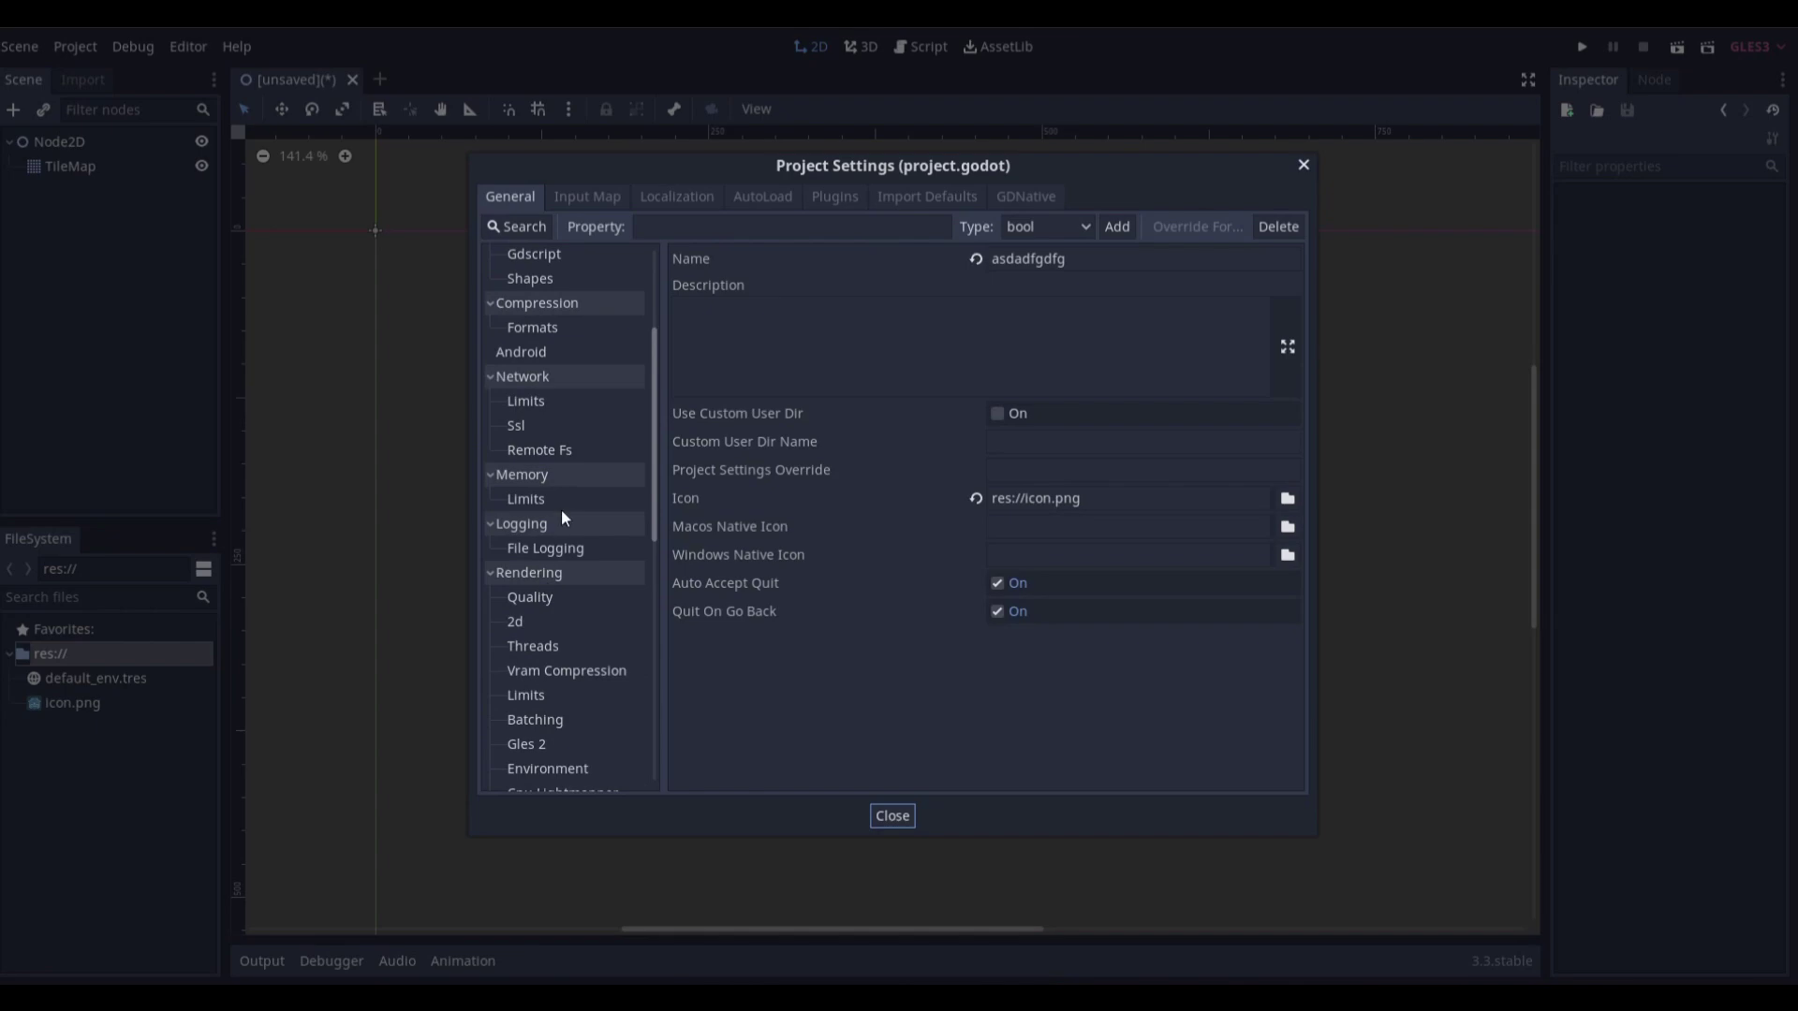
{"action": "scroll", "coordinate": [569, 408], "scroll_direction": "up", "scroll_amount": 3}
{"action": "scroll", "coordinate": [569, 410], "scroll_direction": "down", "scroll_amount": 9}
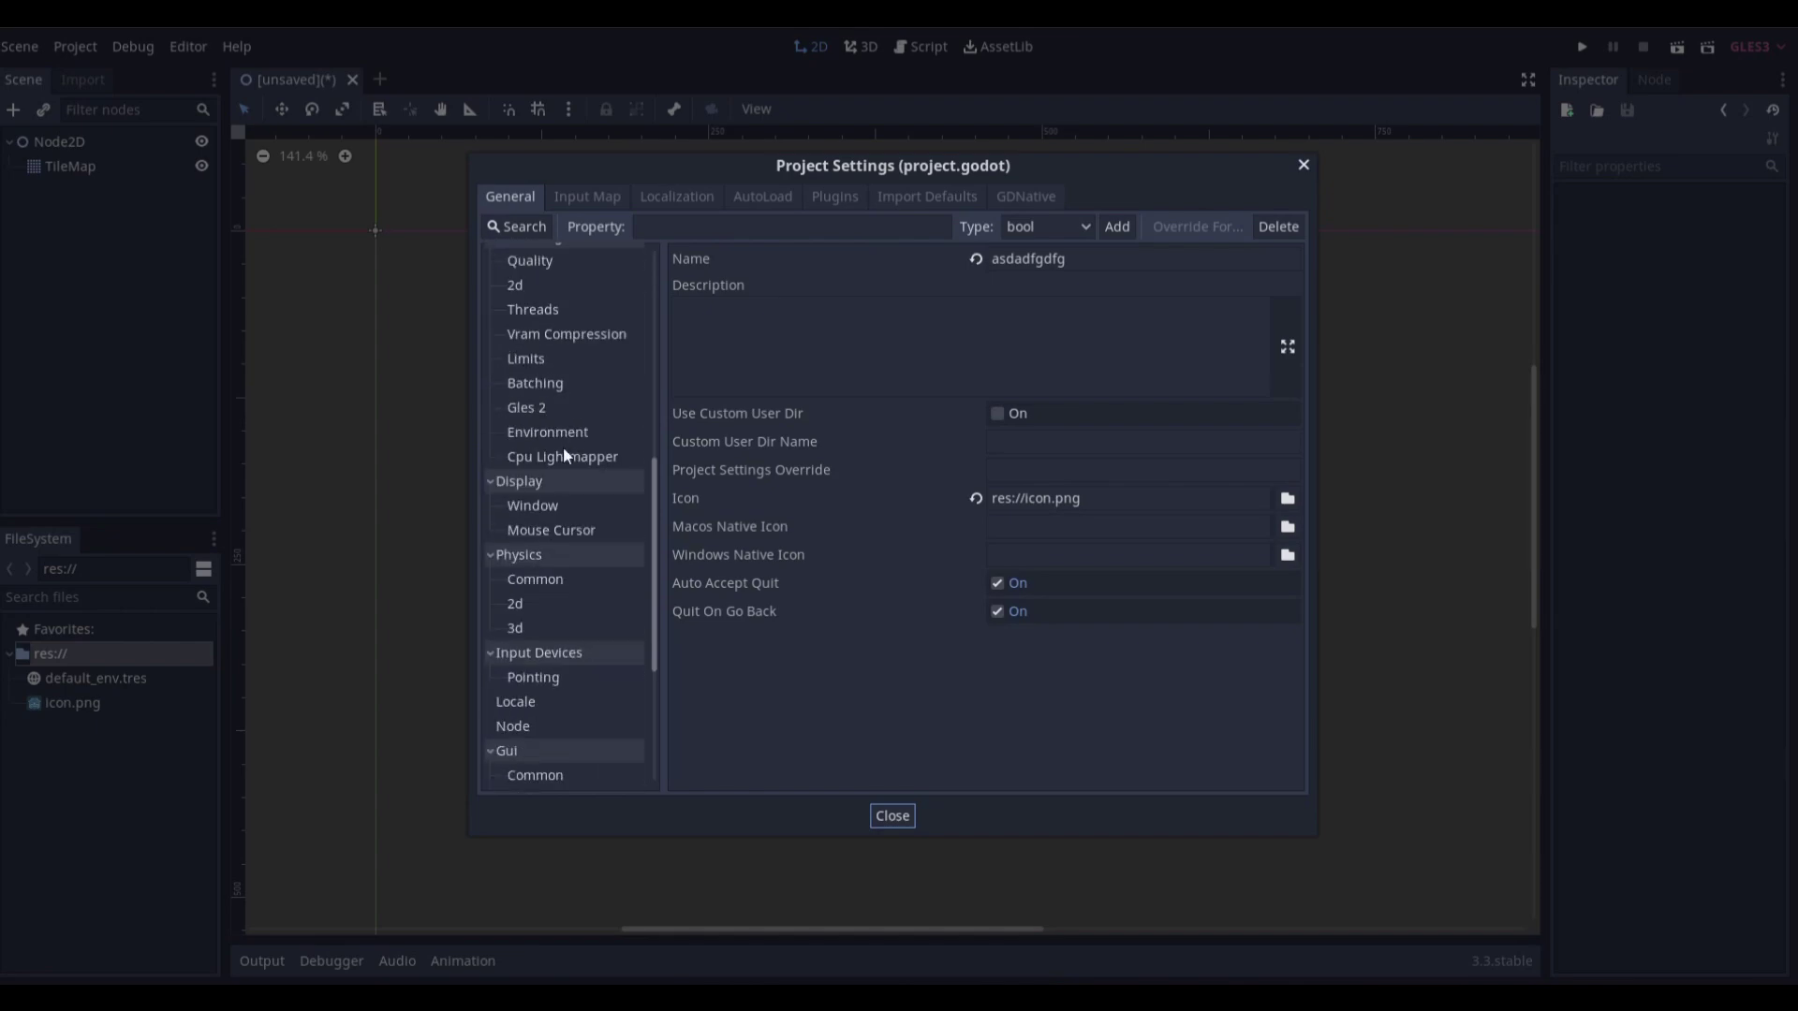
{"action": "scroll", "coordinate": [543, 676], "scroll_direction": "down", "scroll_amount": 3}
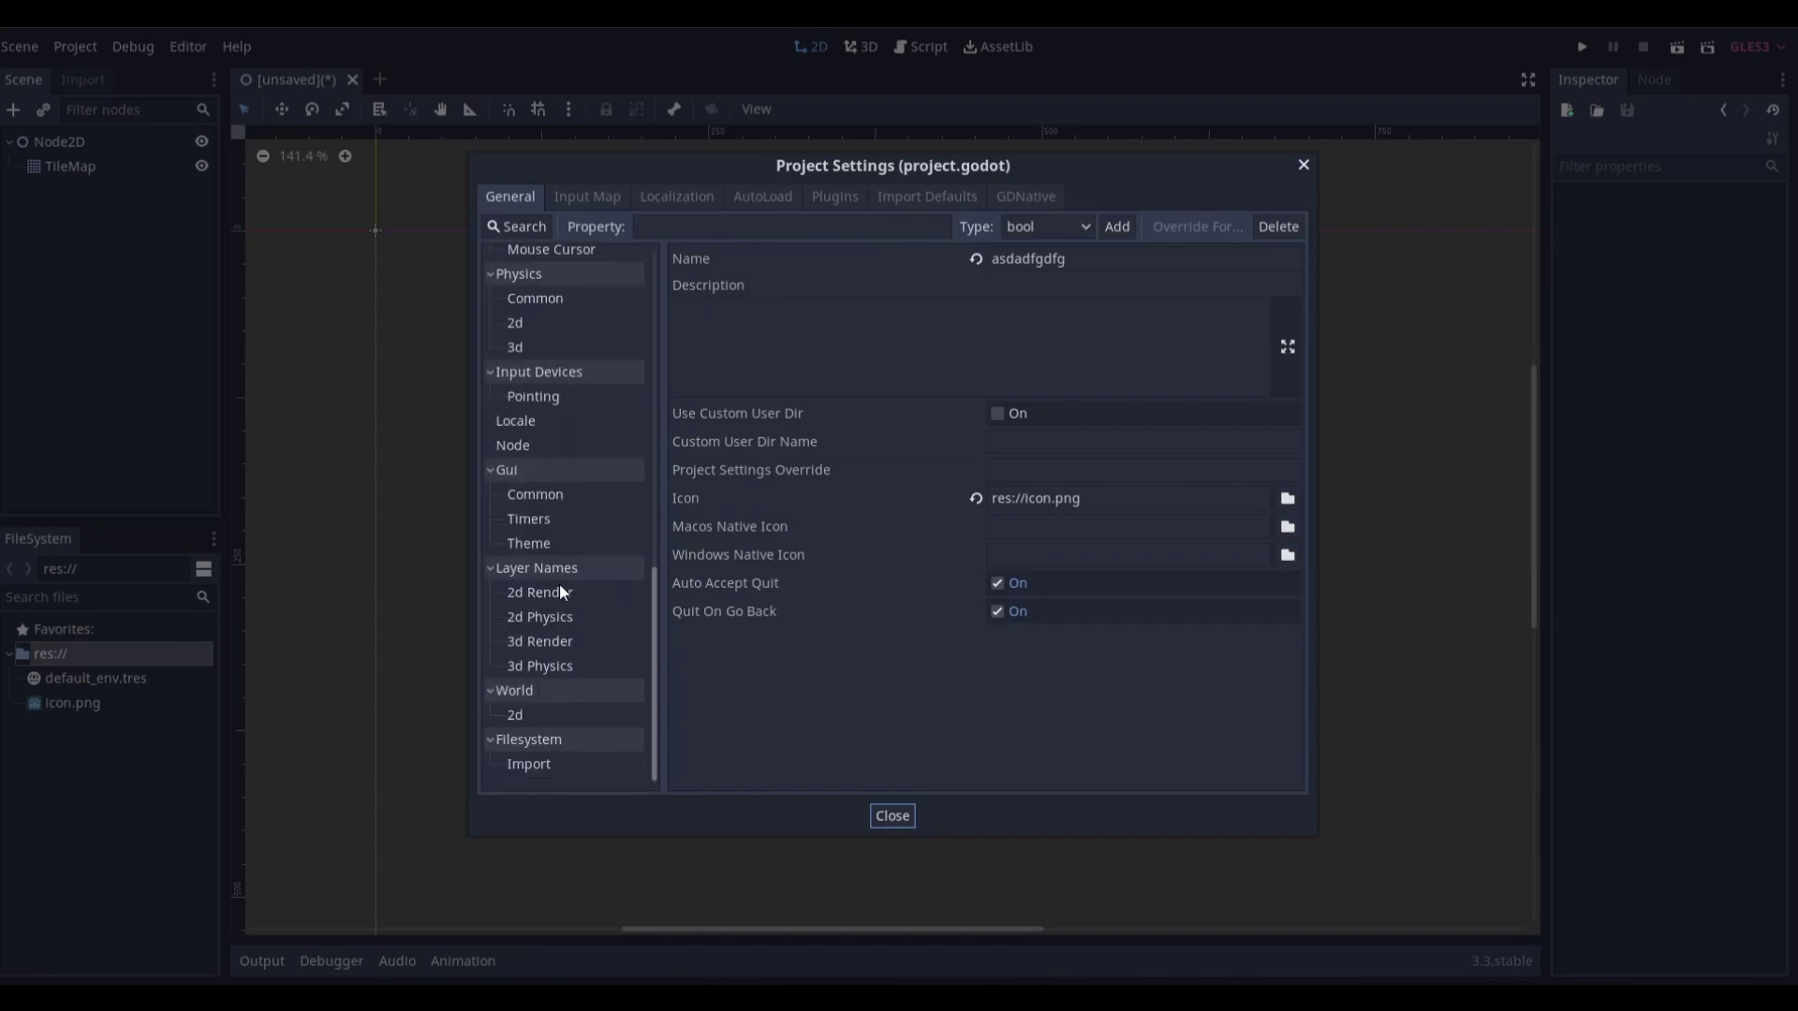
{"action": "scroll", "coordinate": [554, 481], "scroll_direction": "up", "scroll_amount": 4}
{"action": "left_click", "coordinate": [556, 487]}
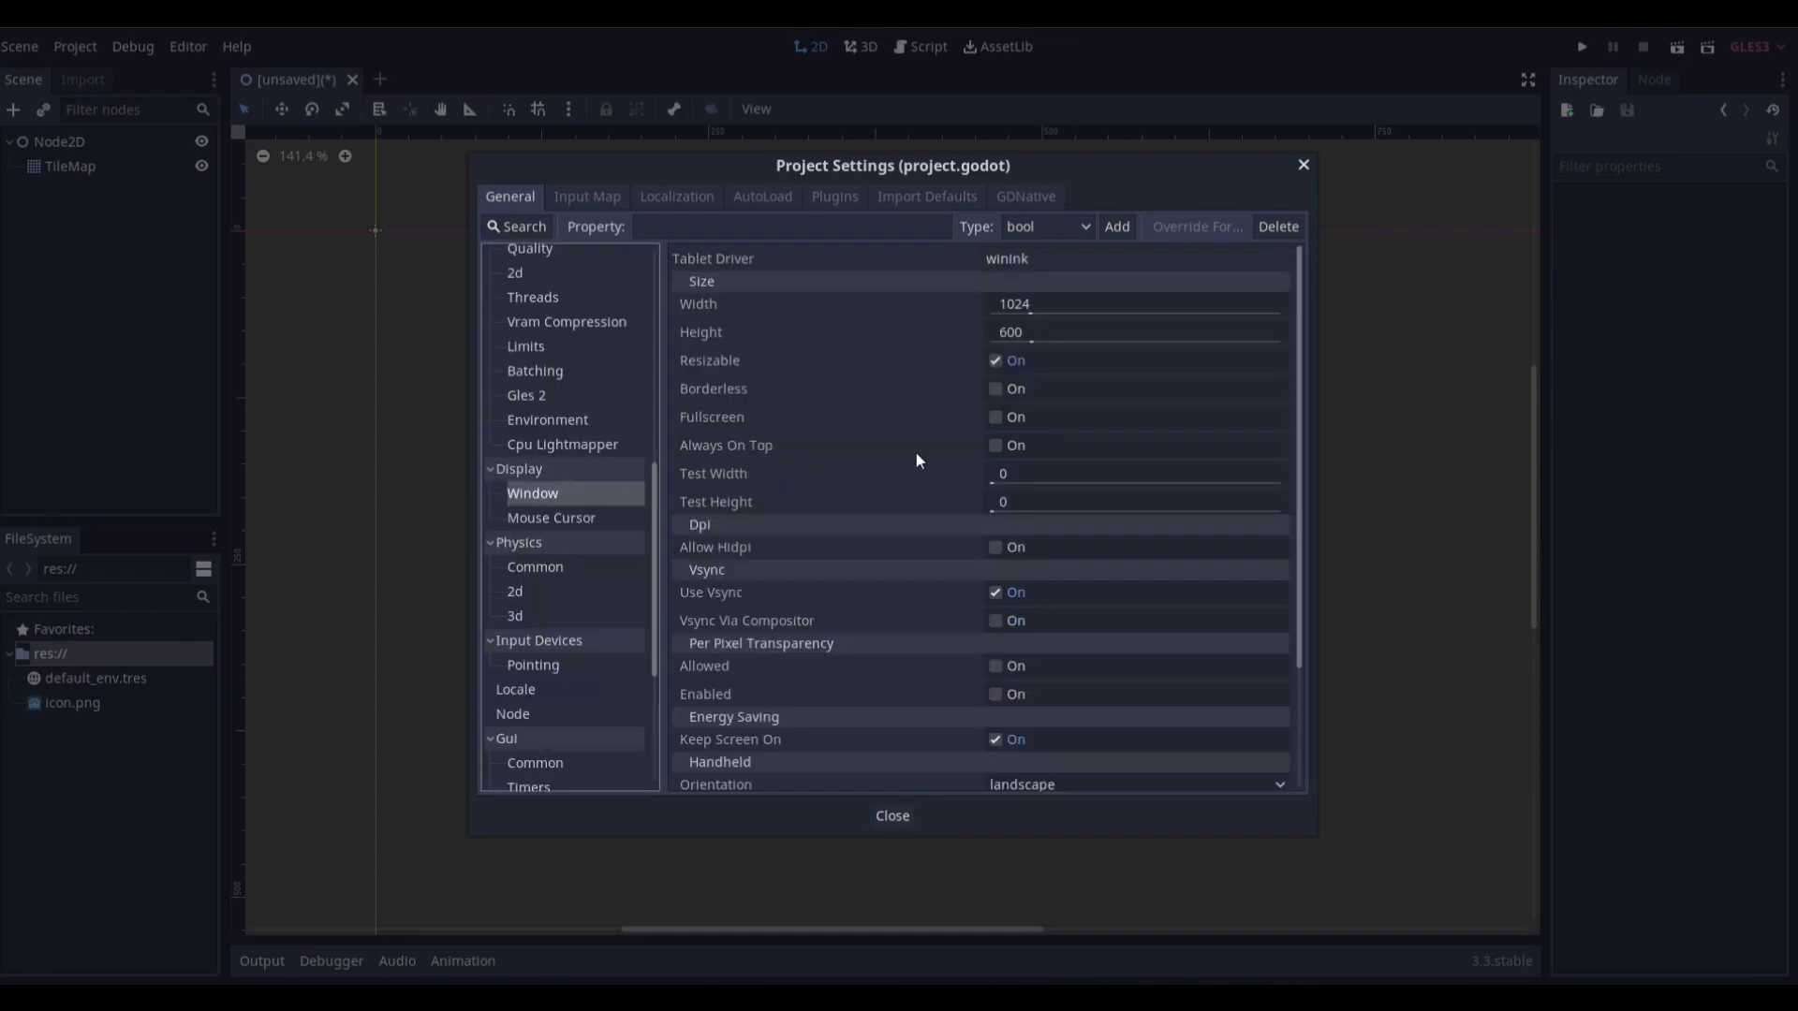
{"action": "left_click", "coordinate": [1135, 307]}
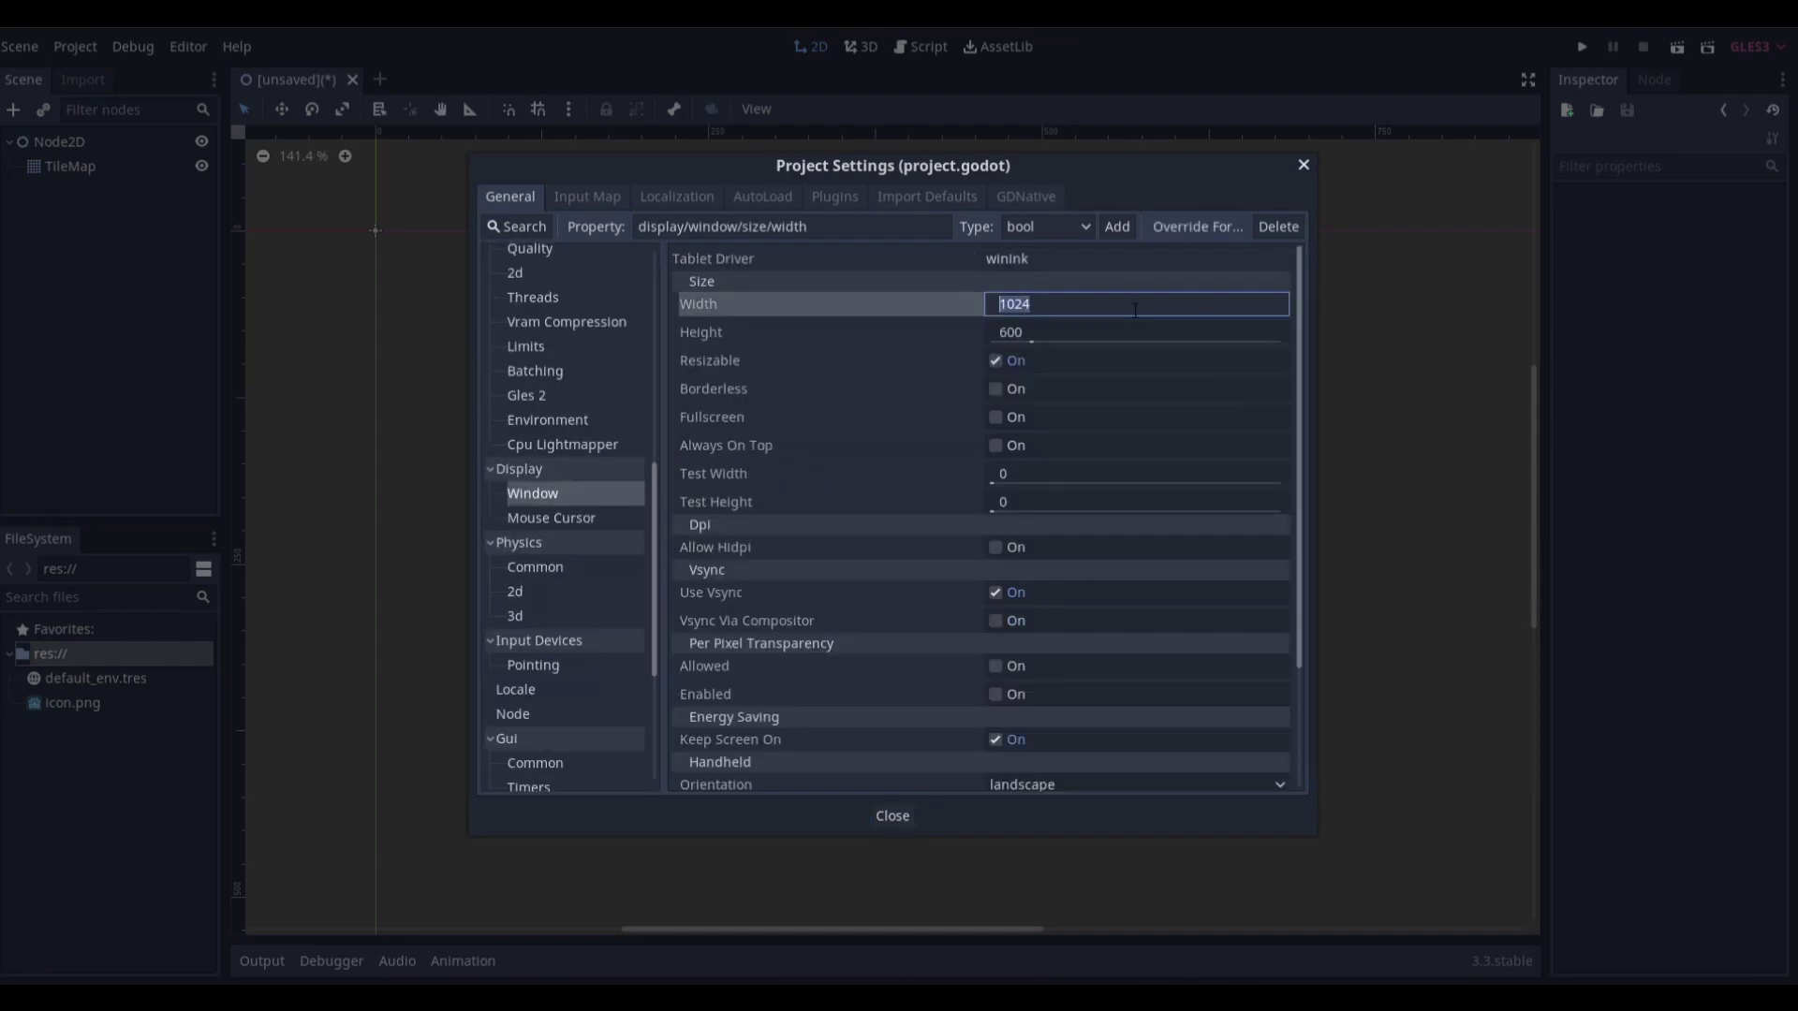
{"action": "type", "text": "64"}
{"action": "left_click", "coordinate": [1031, 333]}
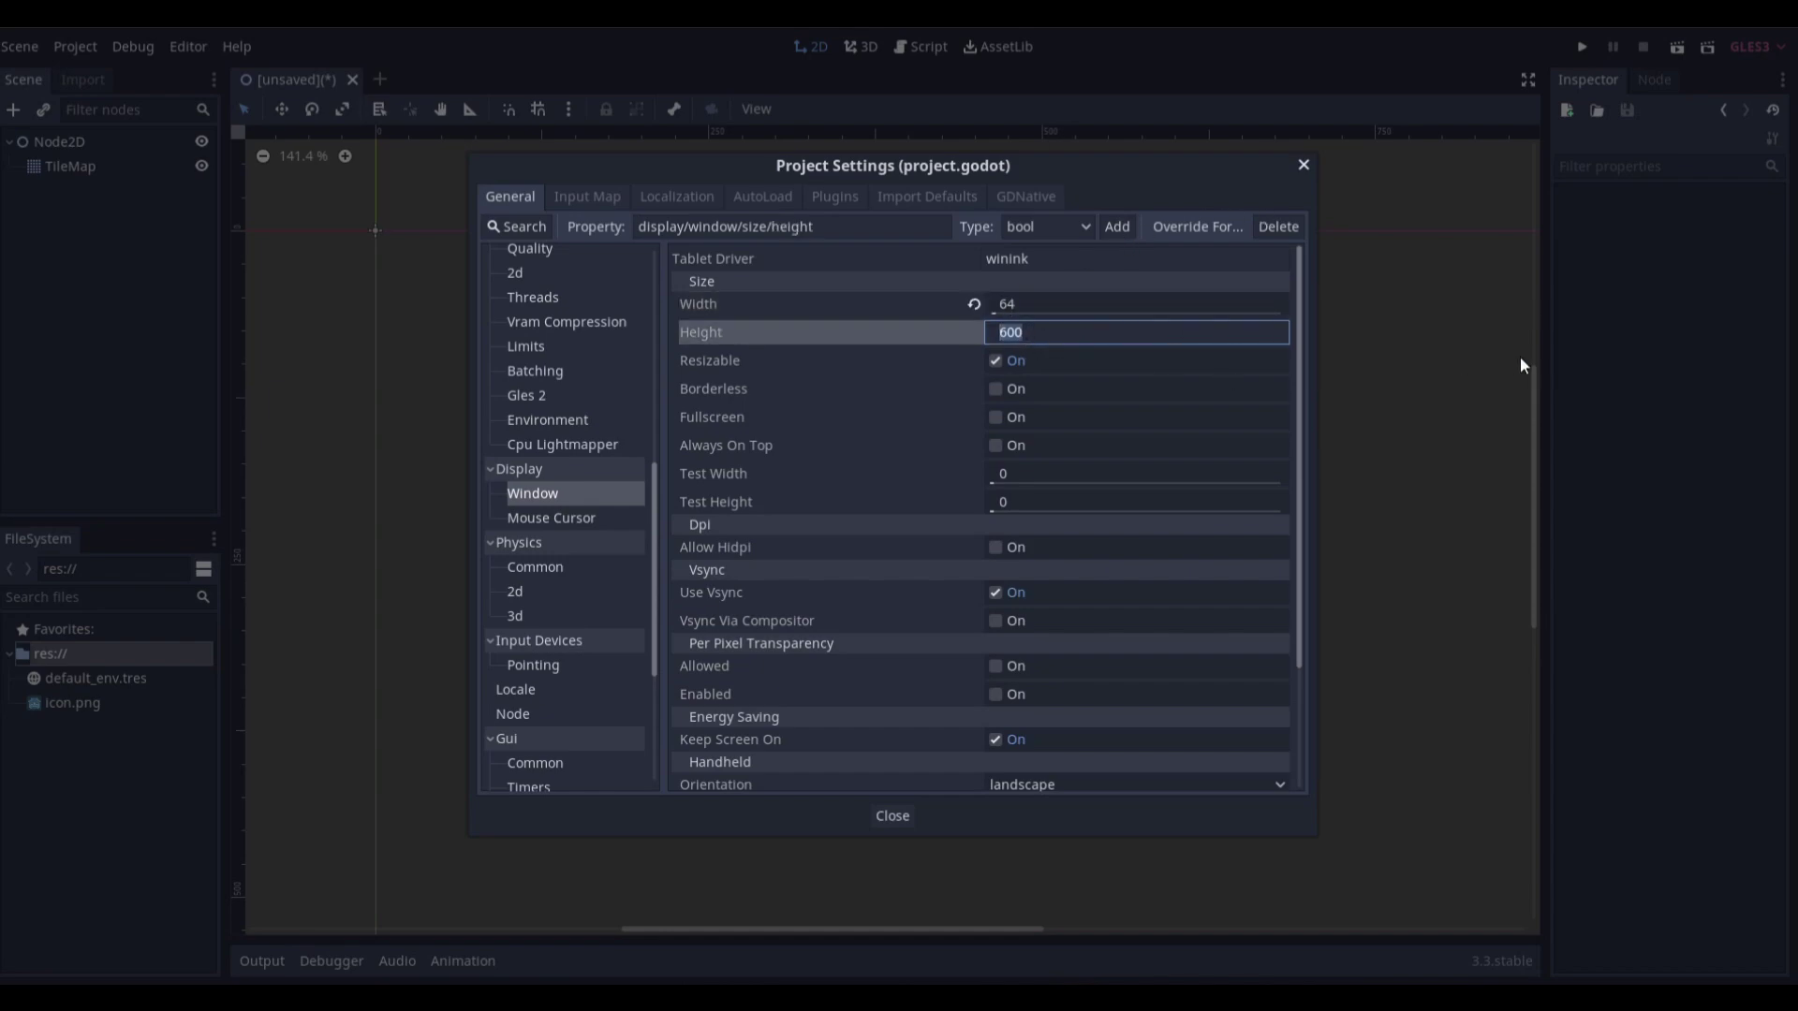
{"action": "type", "text": "64"}
{"action": "key", "text": "Return"}
Set stretch mode to 2d and stretch aspect to keep, then close Project Settings
{"action": "scroll", "coordinate": [1030, 562], "scroll_direction": "down", "scroll_amount": 3}
{"action": "left_click", "coordinate": [1086, 719]}
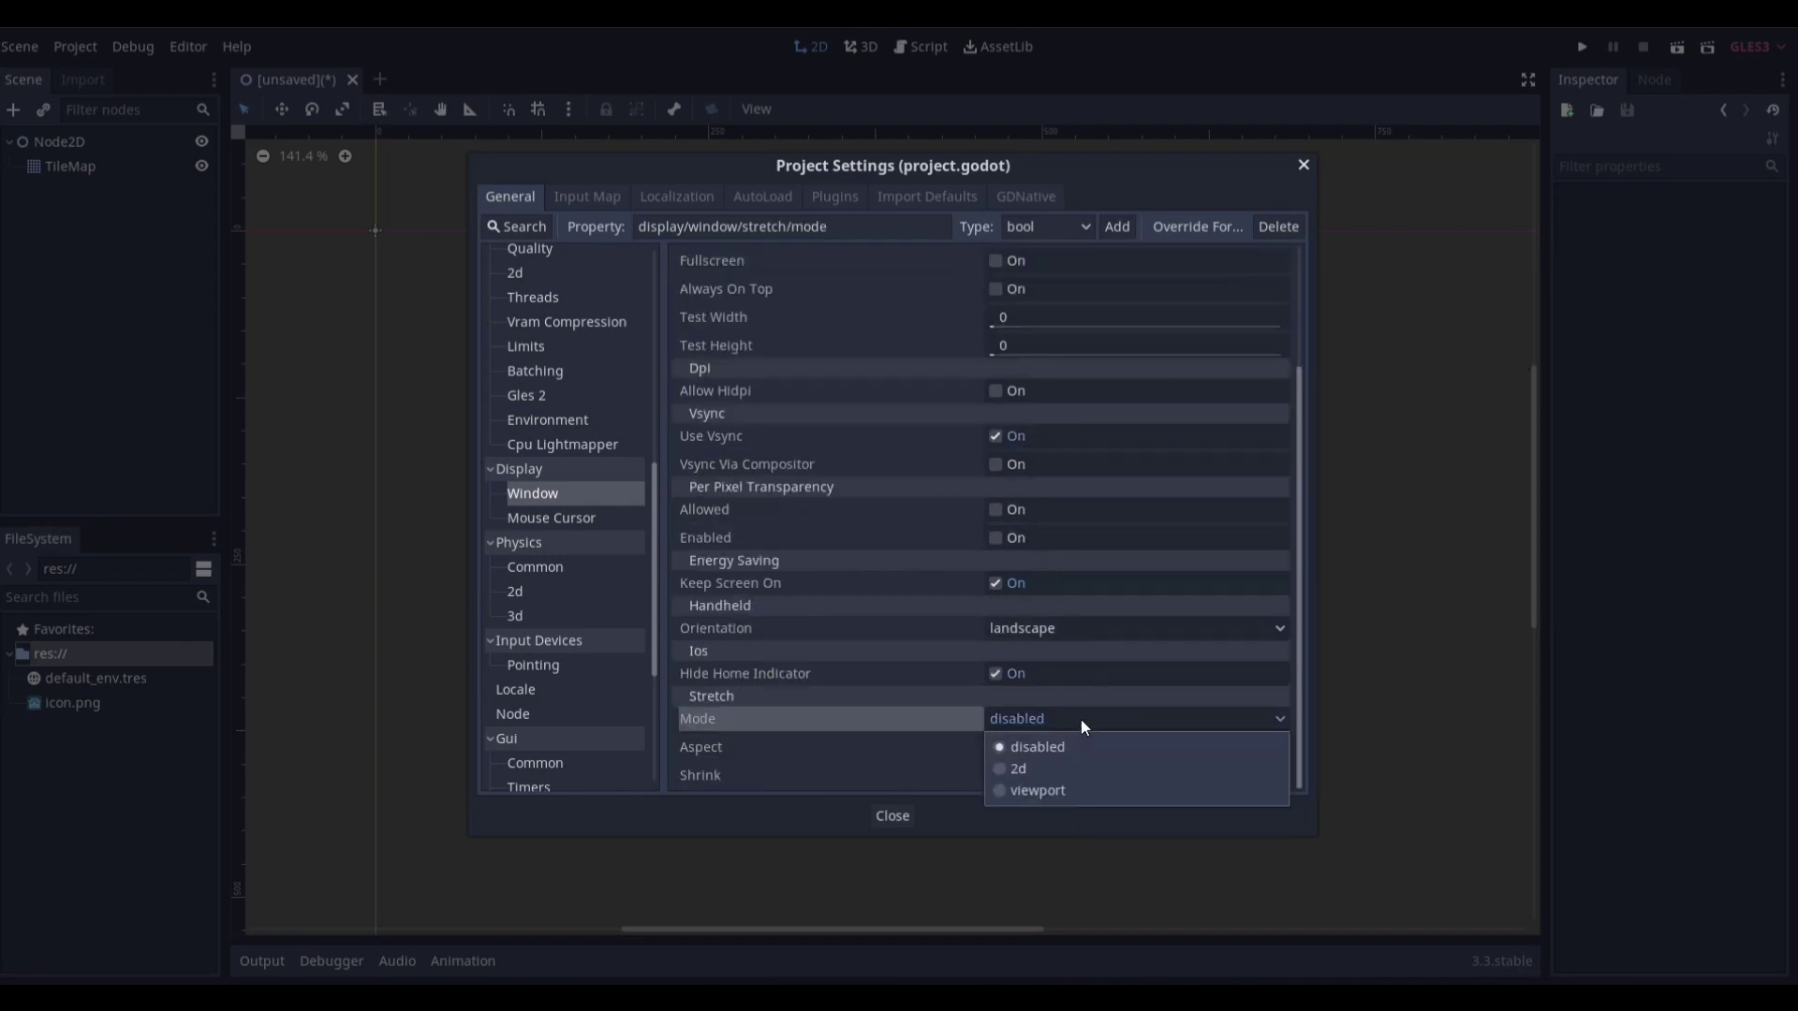
{"action": "left_click", "coordinate": [1031, 770]}
{"action": "left_click", "coordinate": [1039, 747]}
{"action": "left_click", "coordinate": [1047, 791]}
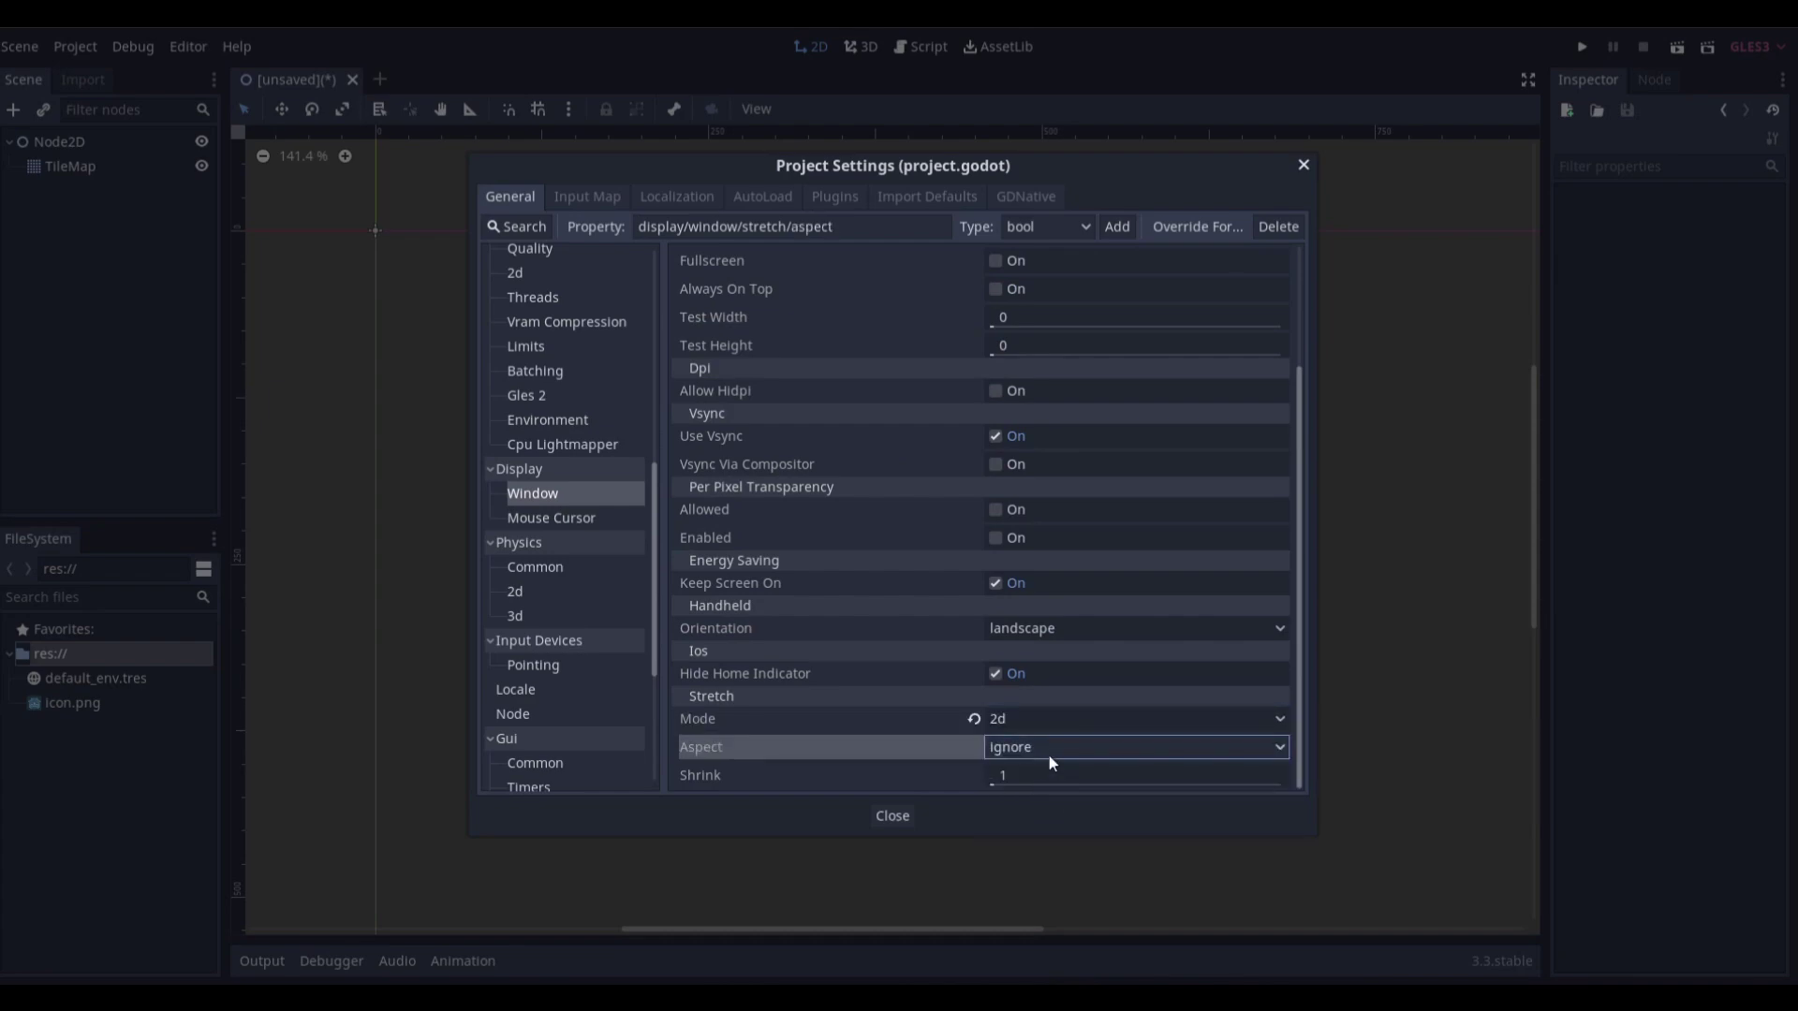
{"action": "left_click", "coordinate": [1049, 753]}
{"action": "left_click", "coordinate": [1030, 796]}
{"action": "left_click", "coordinate": [1071, 749]}
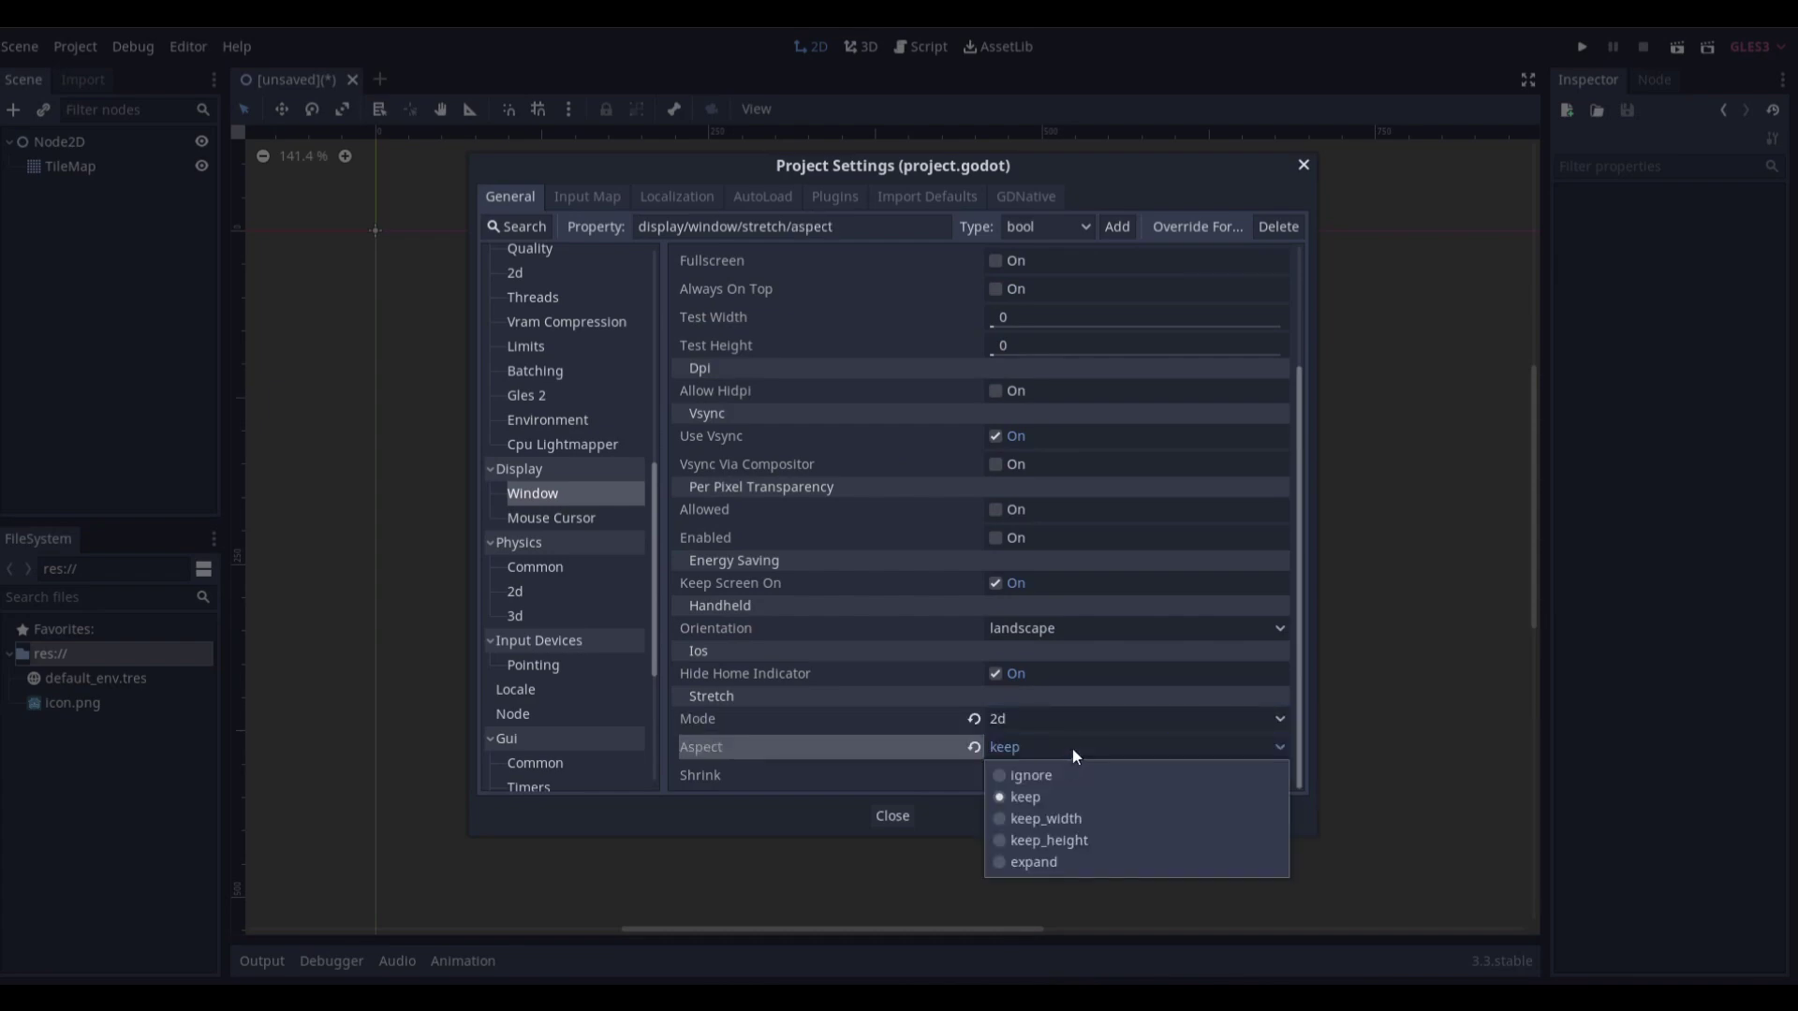
{"action": "left_click", "coordinate": [985, 807]}
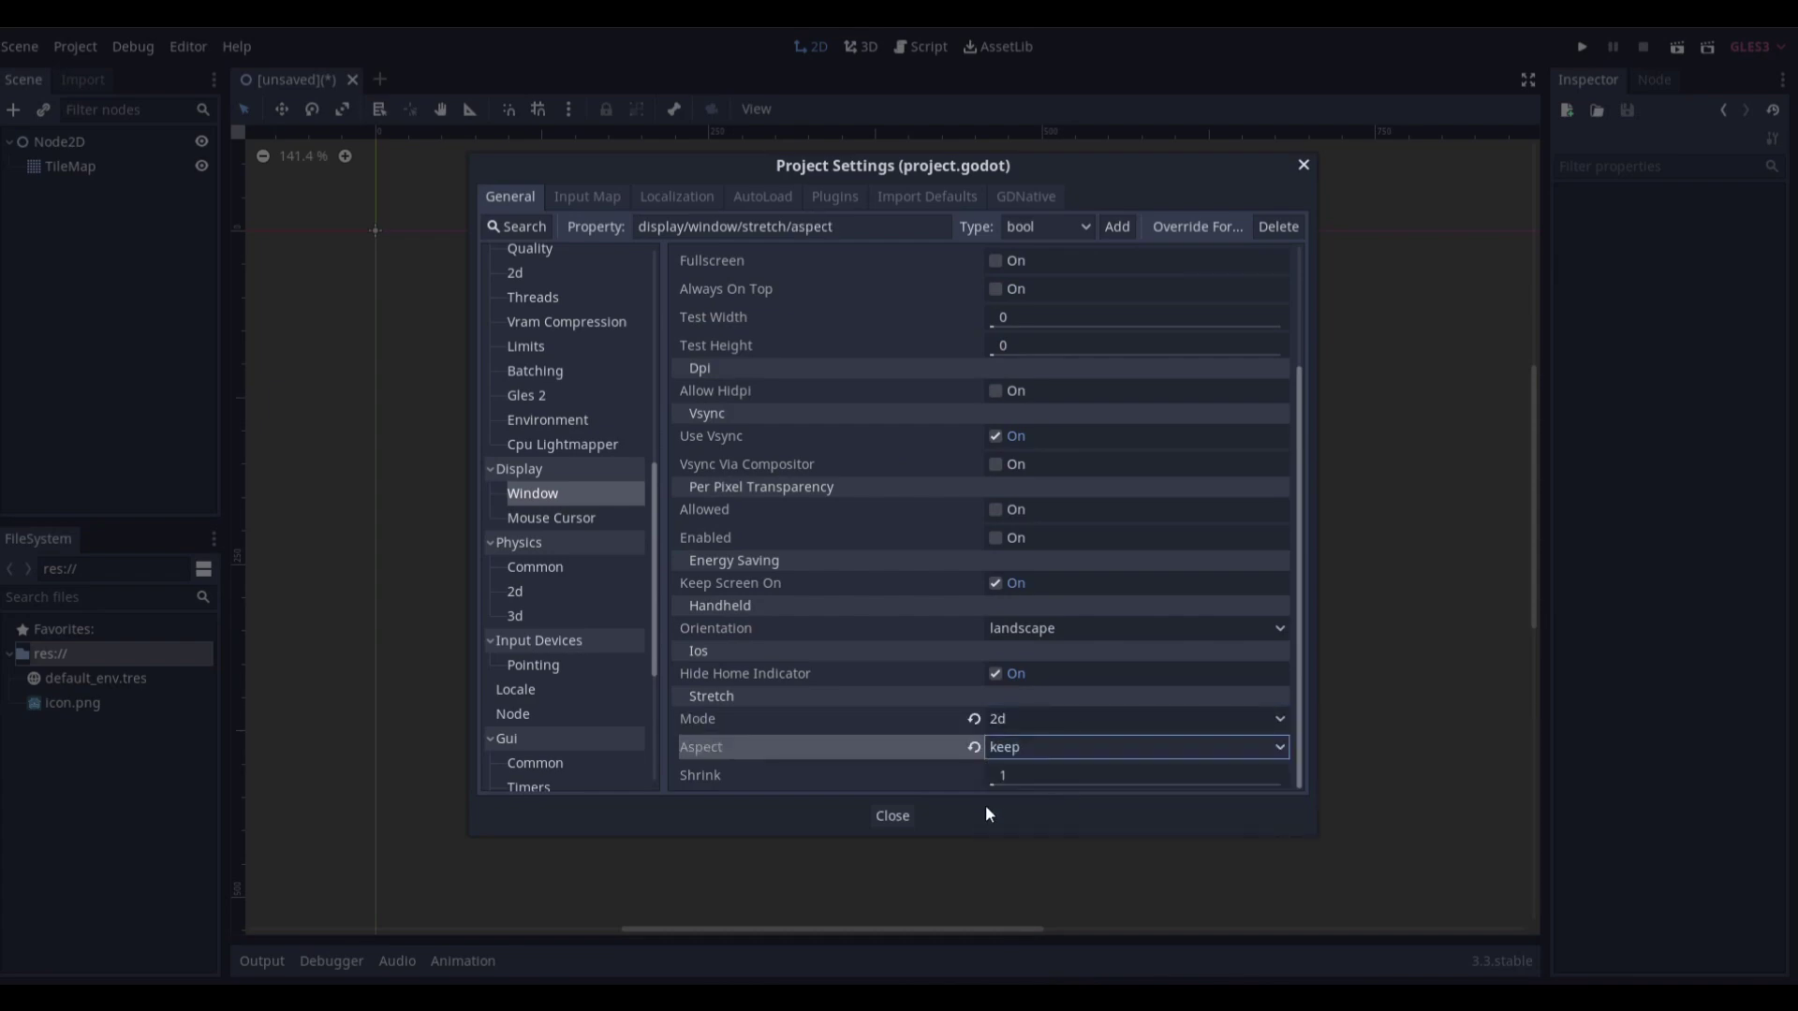
{"action": "left_click", "coordinate": [892, 815]}
Select the TileMap, drag the tileset art folder into the FileSystem dock and expand it
{"action": "scroll", "coordinate": [413, 265], "scroll_direction": "up", "scroll_amount": 7}
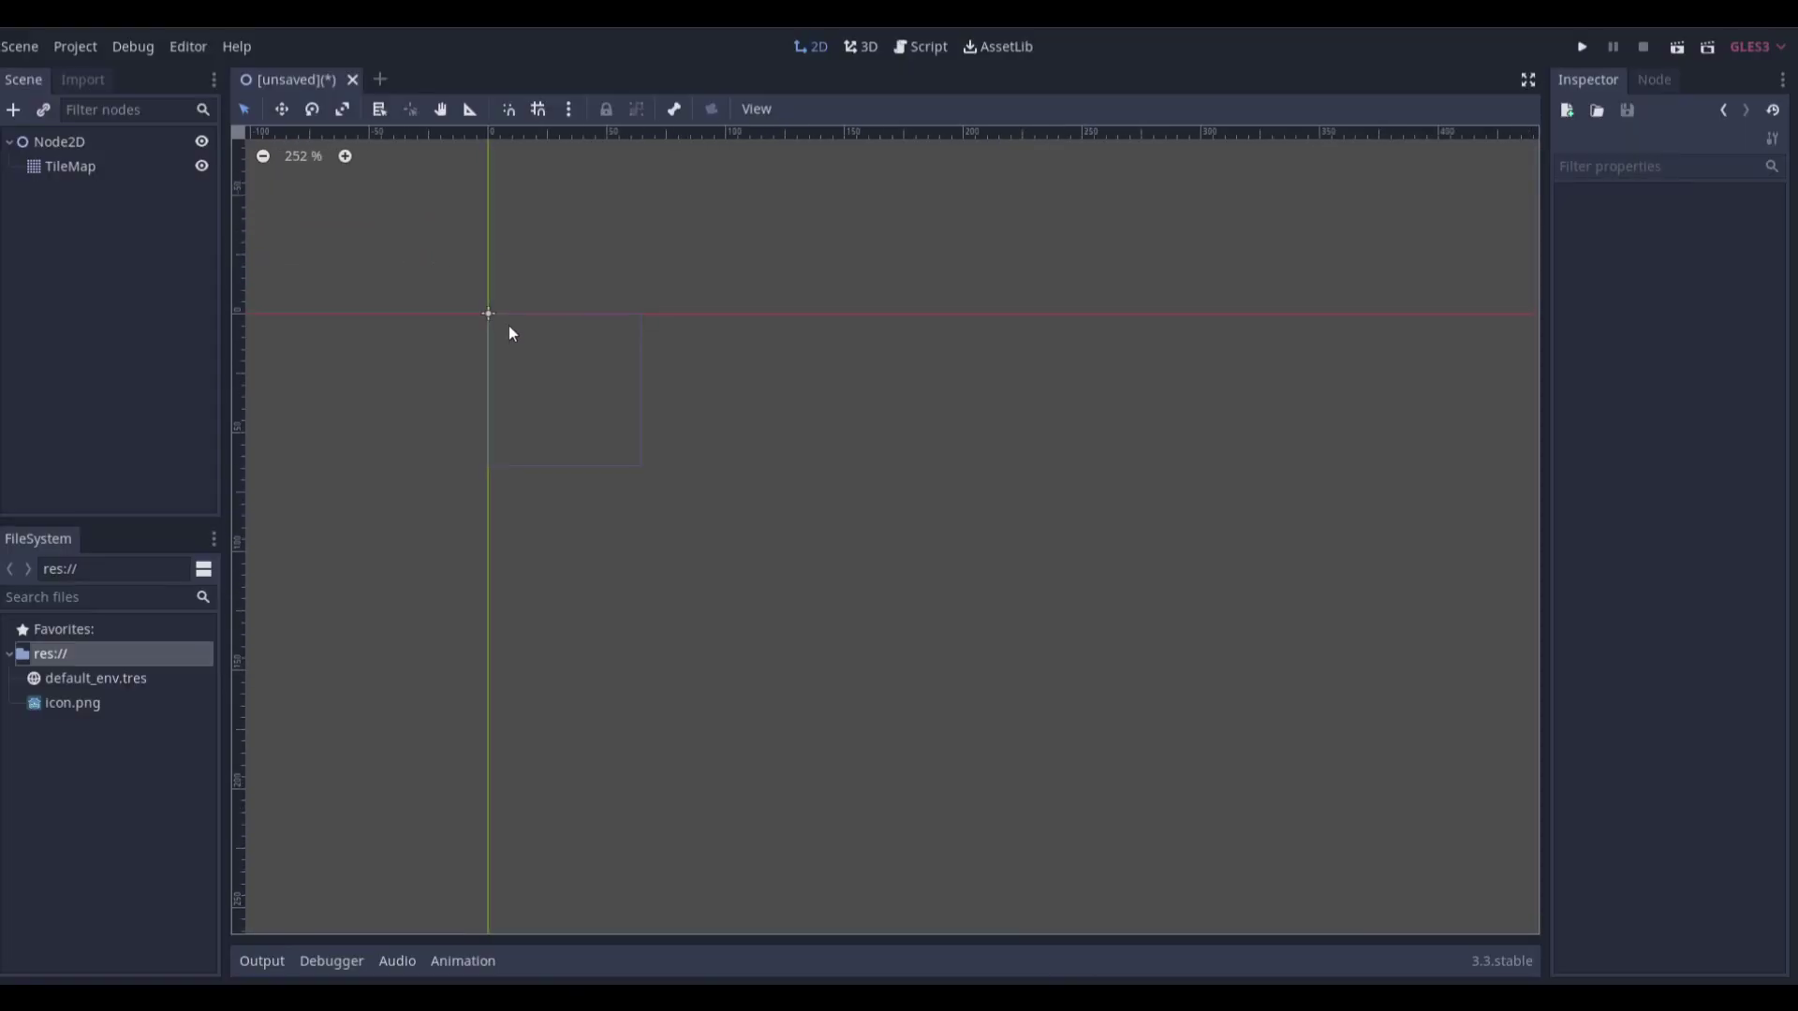
{"action": "left_click", "coordinate": [132, 166]}
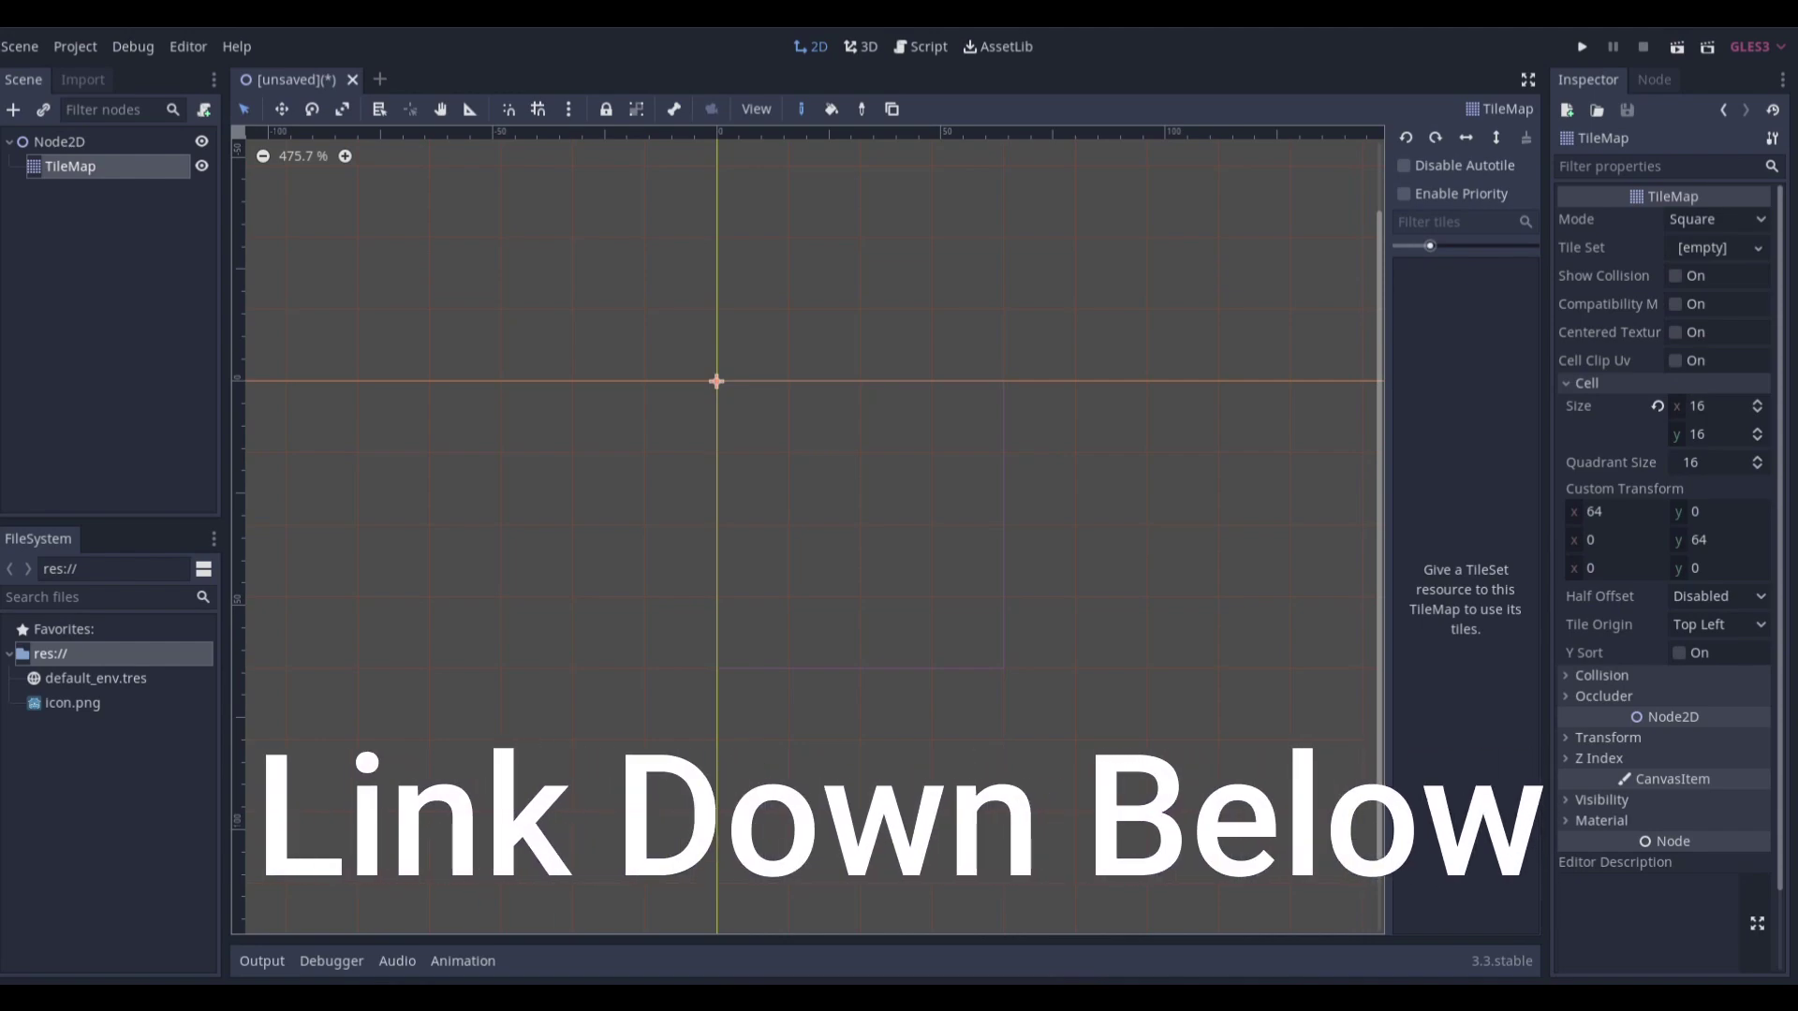
{"action": "left_click_drag", "start_coordinate": [2, 749], "coordinate": [132, 807]}
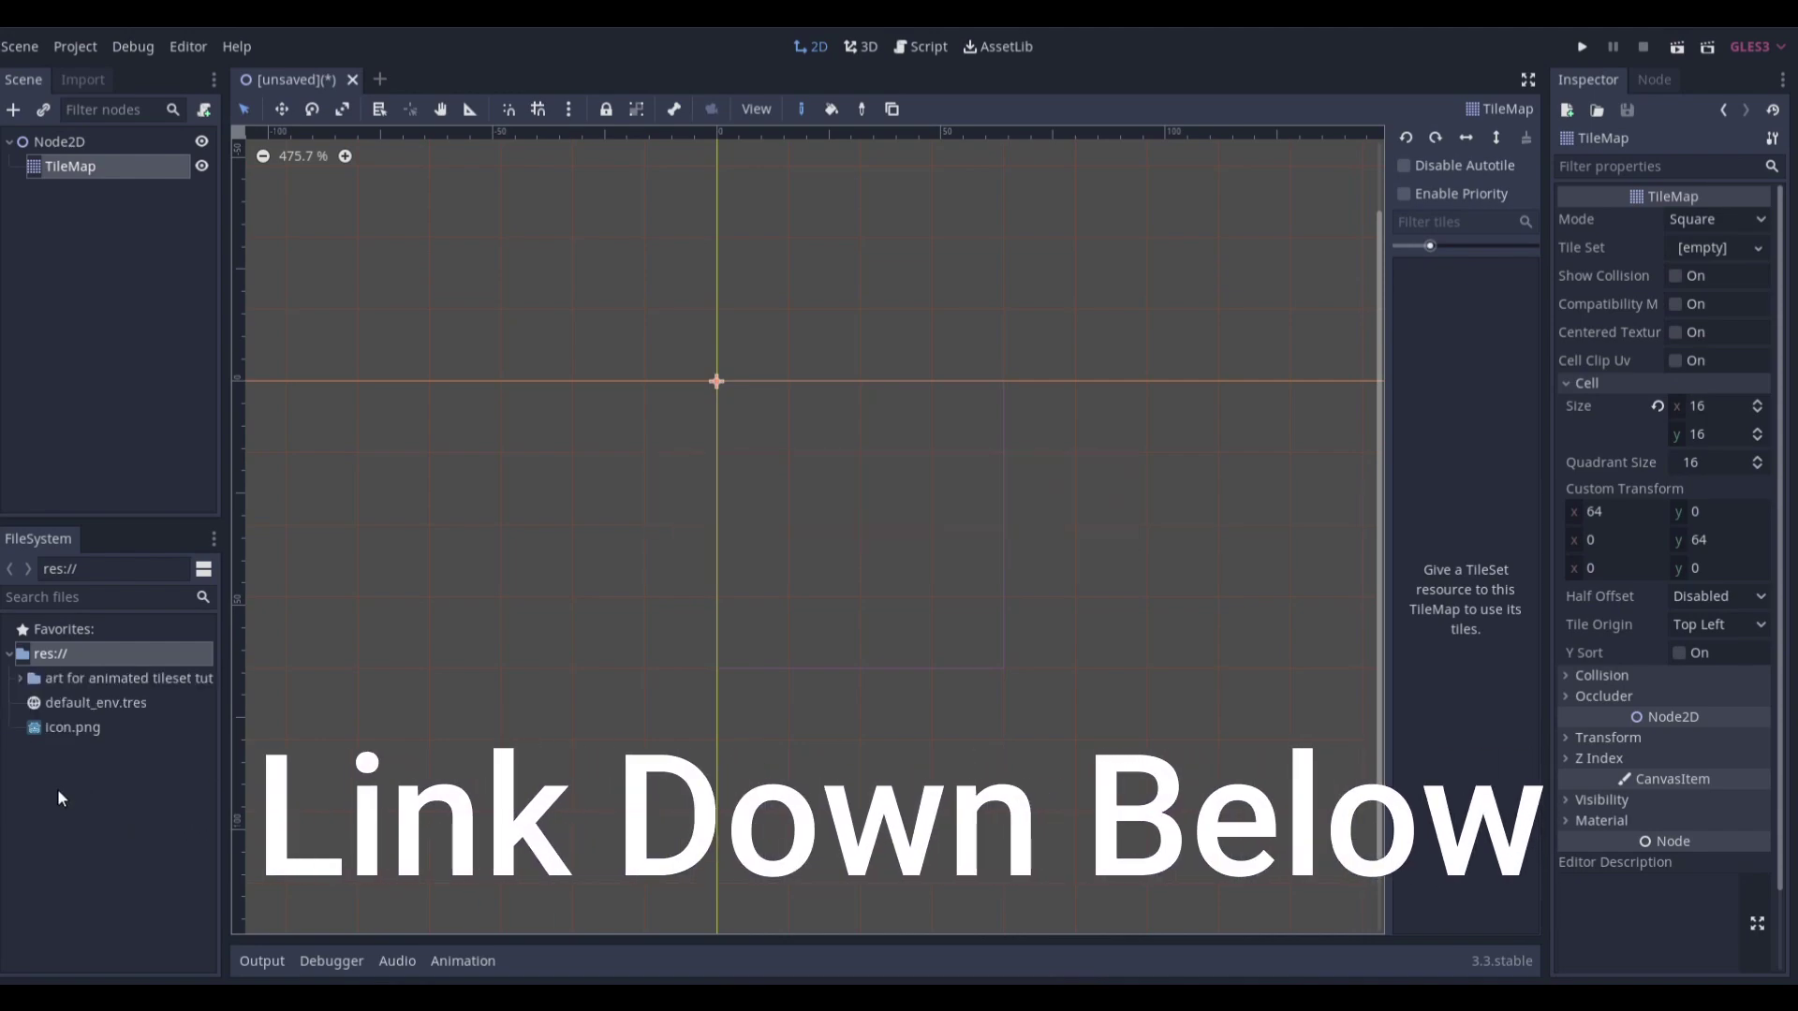
{"action": "left_click", "coordinate": [137, 678]}
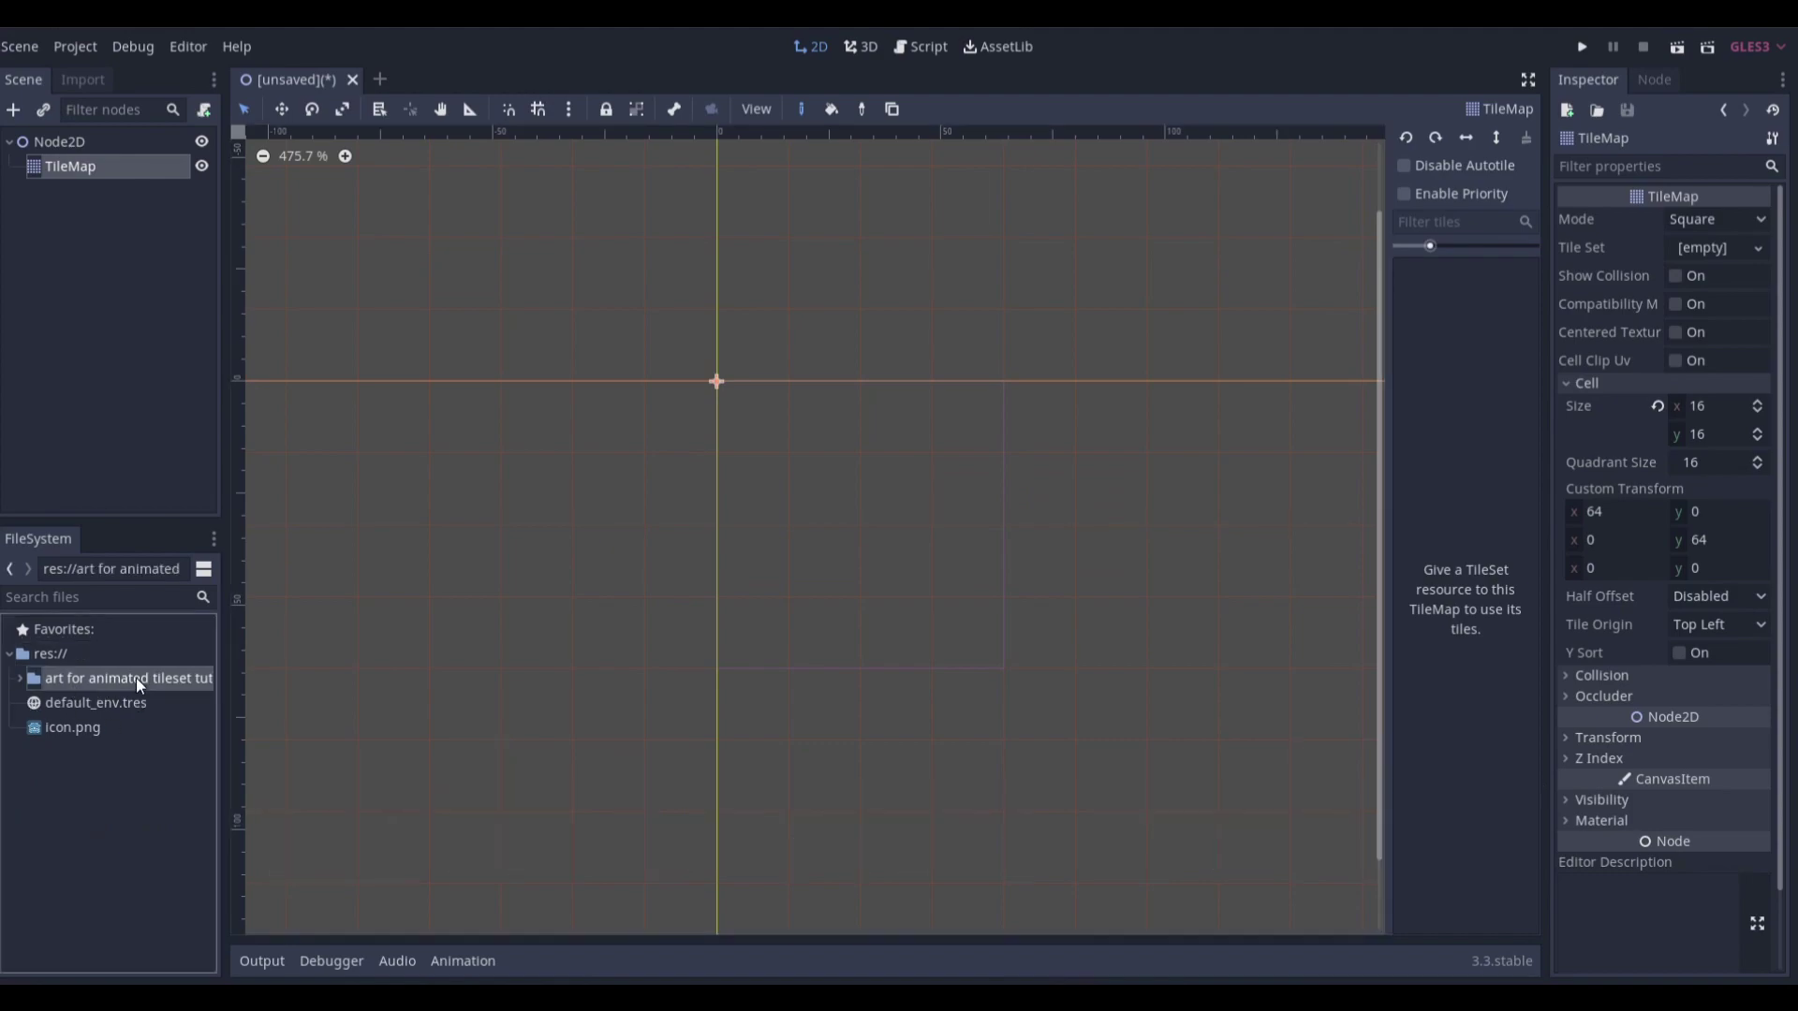
{"action": "left_click", "coordinate": [19, 679]}
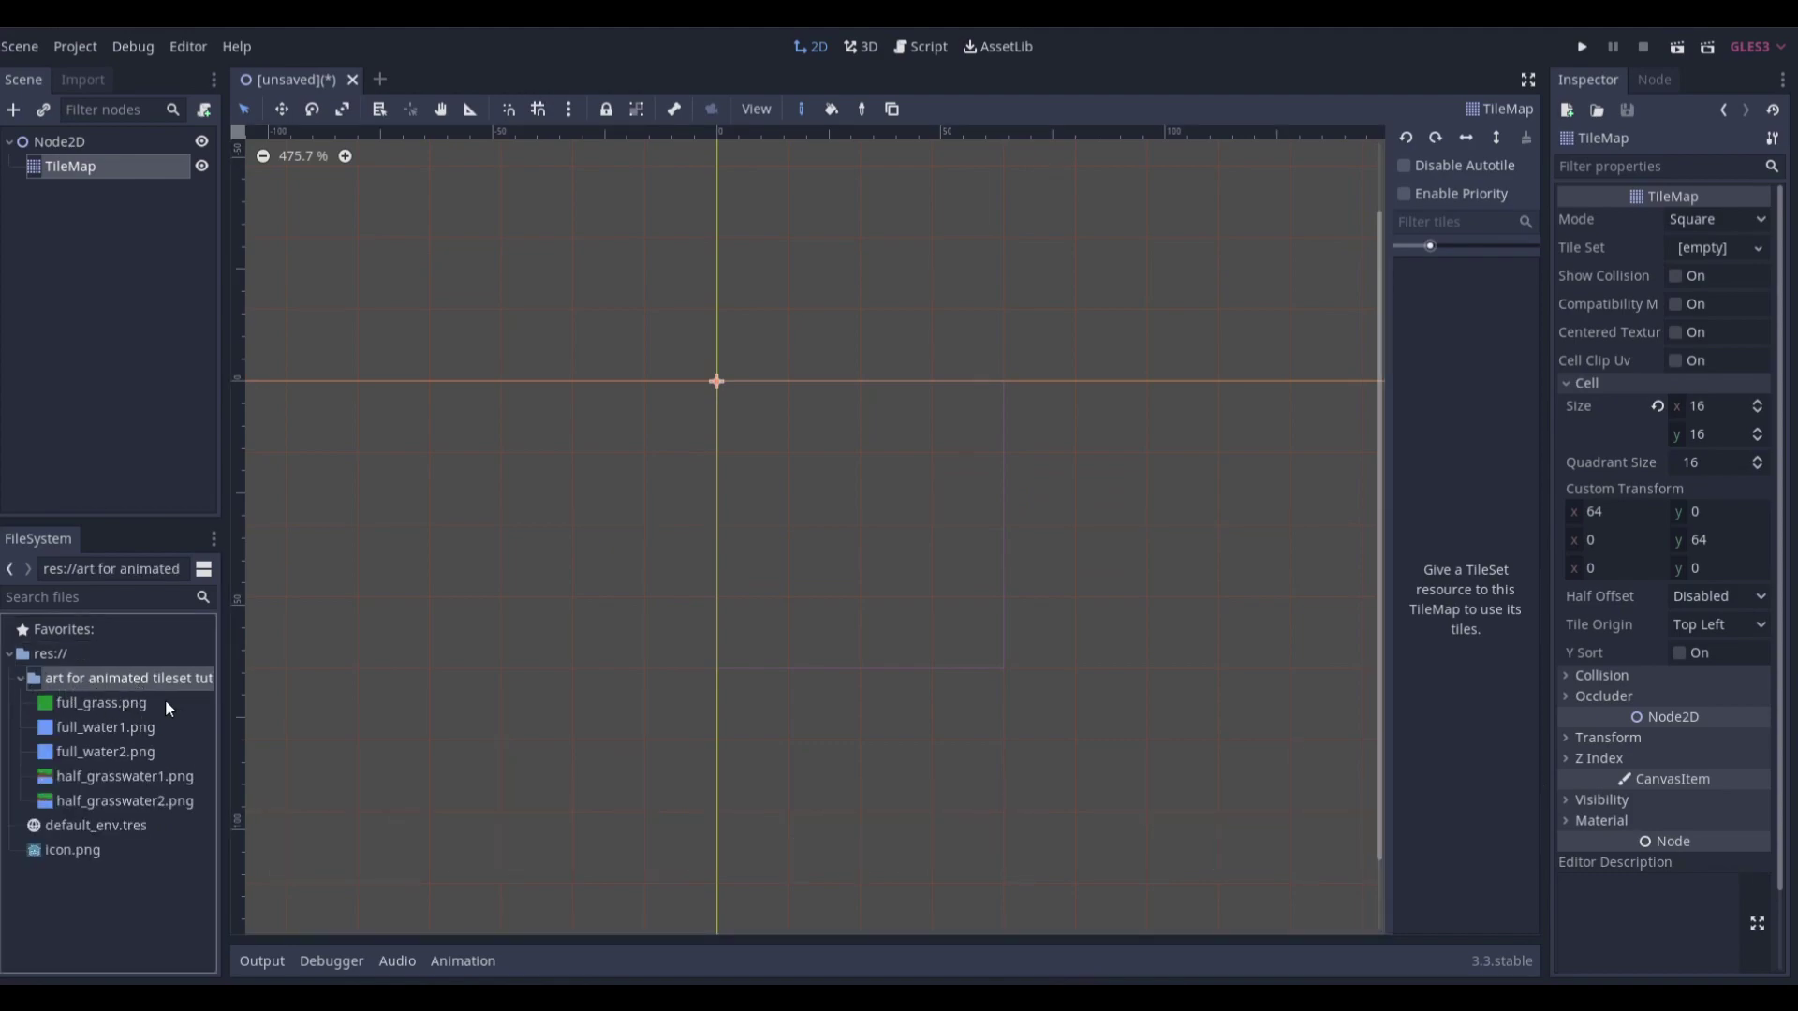
Review the imported half_grasswater1/2, full_water1/2 and full_grass.png images
{"action": "left_click", "coordinate": [98, 800]}
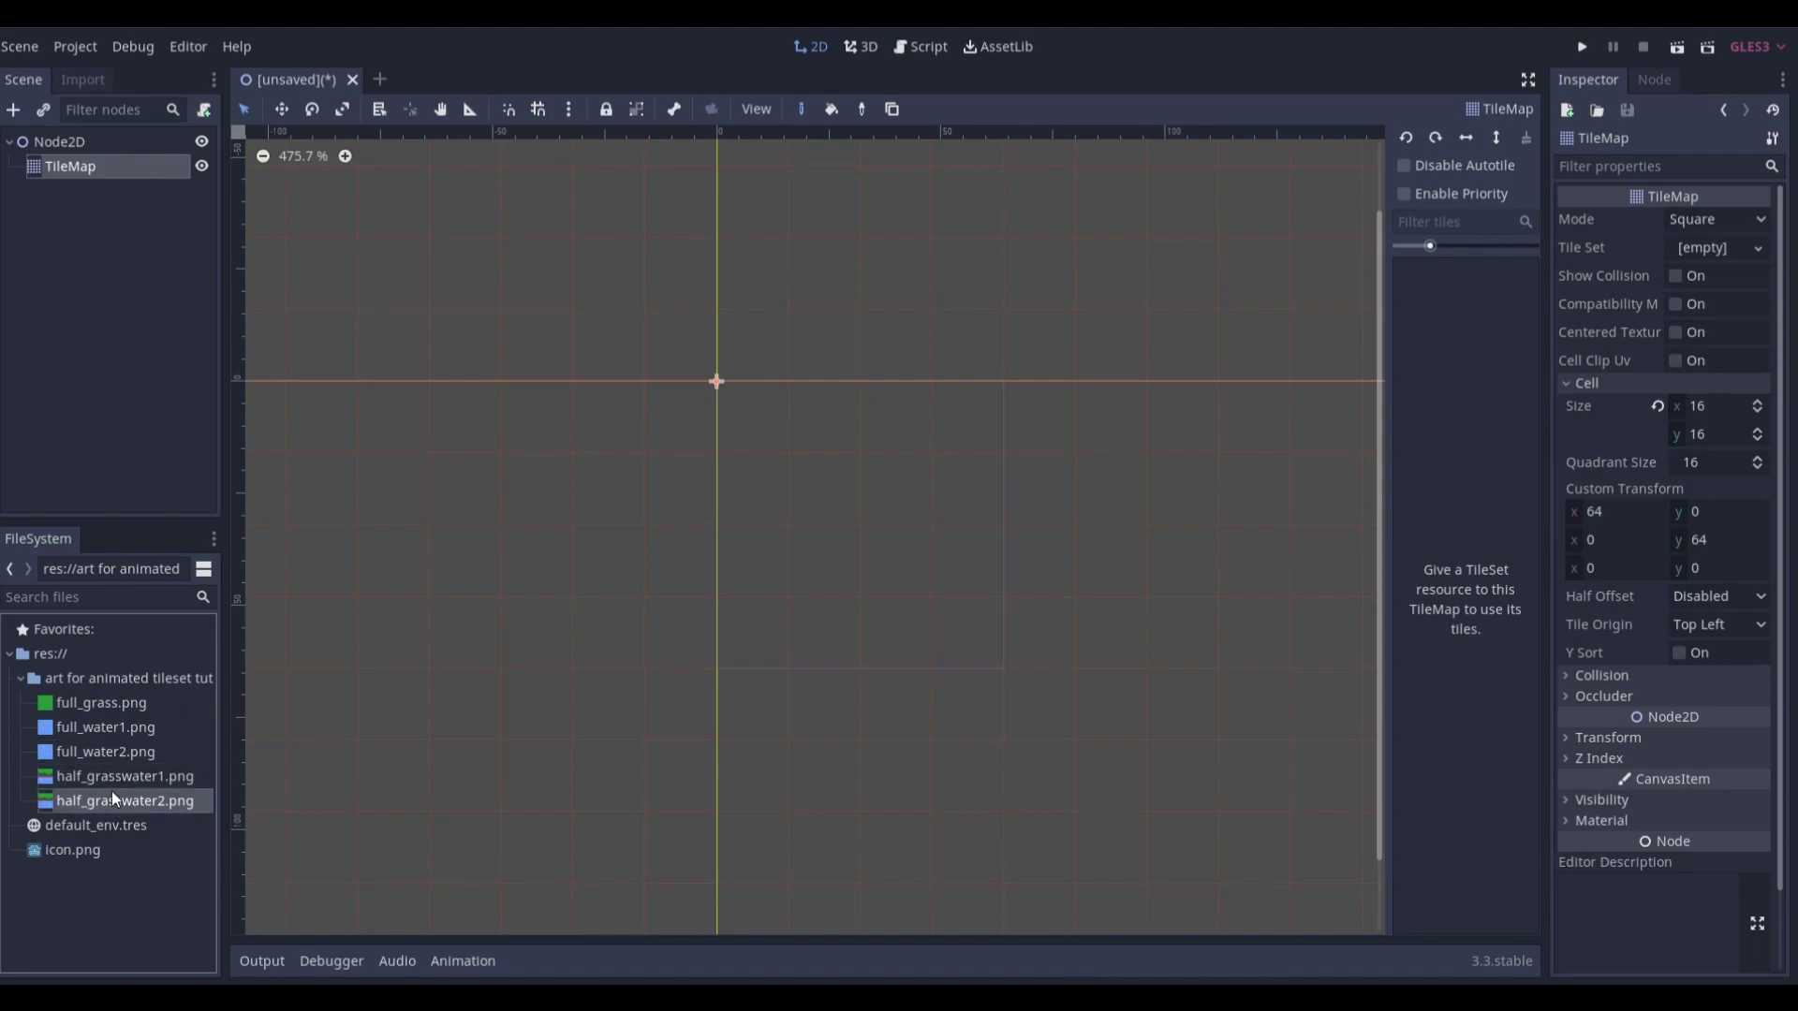
{"action": "left_click", "coordinate": [113, 776]}
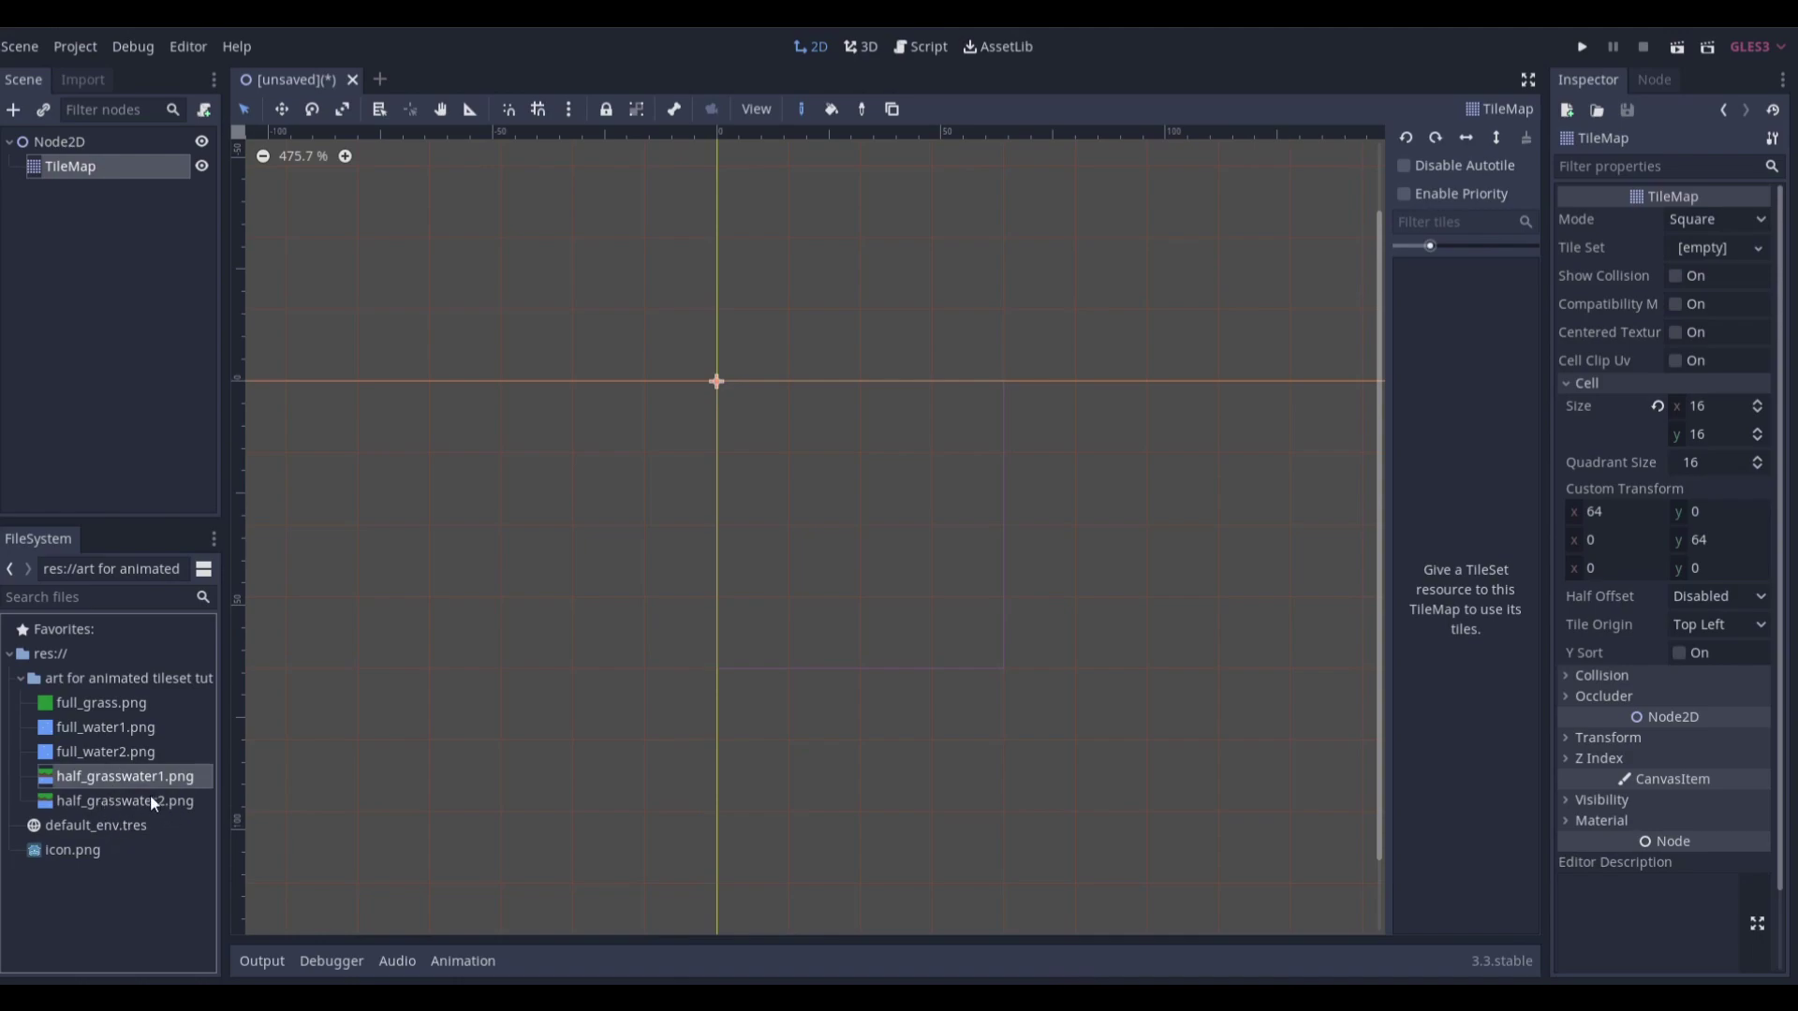
{"action": "left_click", "coordinate": [138, 723]}
{"action": "left_click", "coordinate": [141, 746]}
{"action": "left_click", "coordinate": [144, 733]}
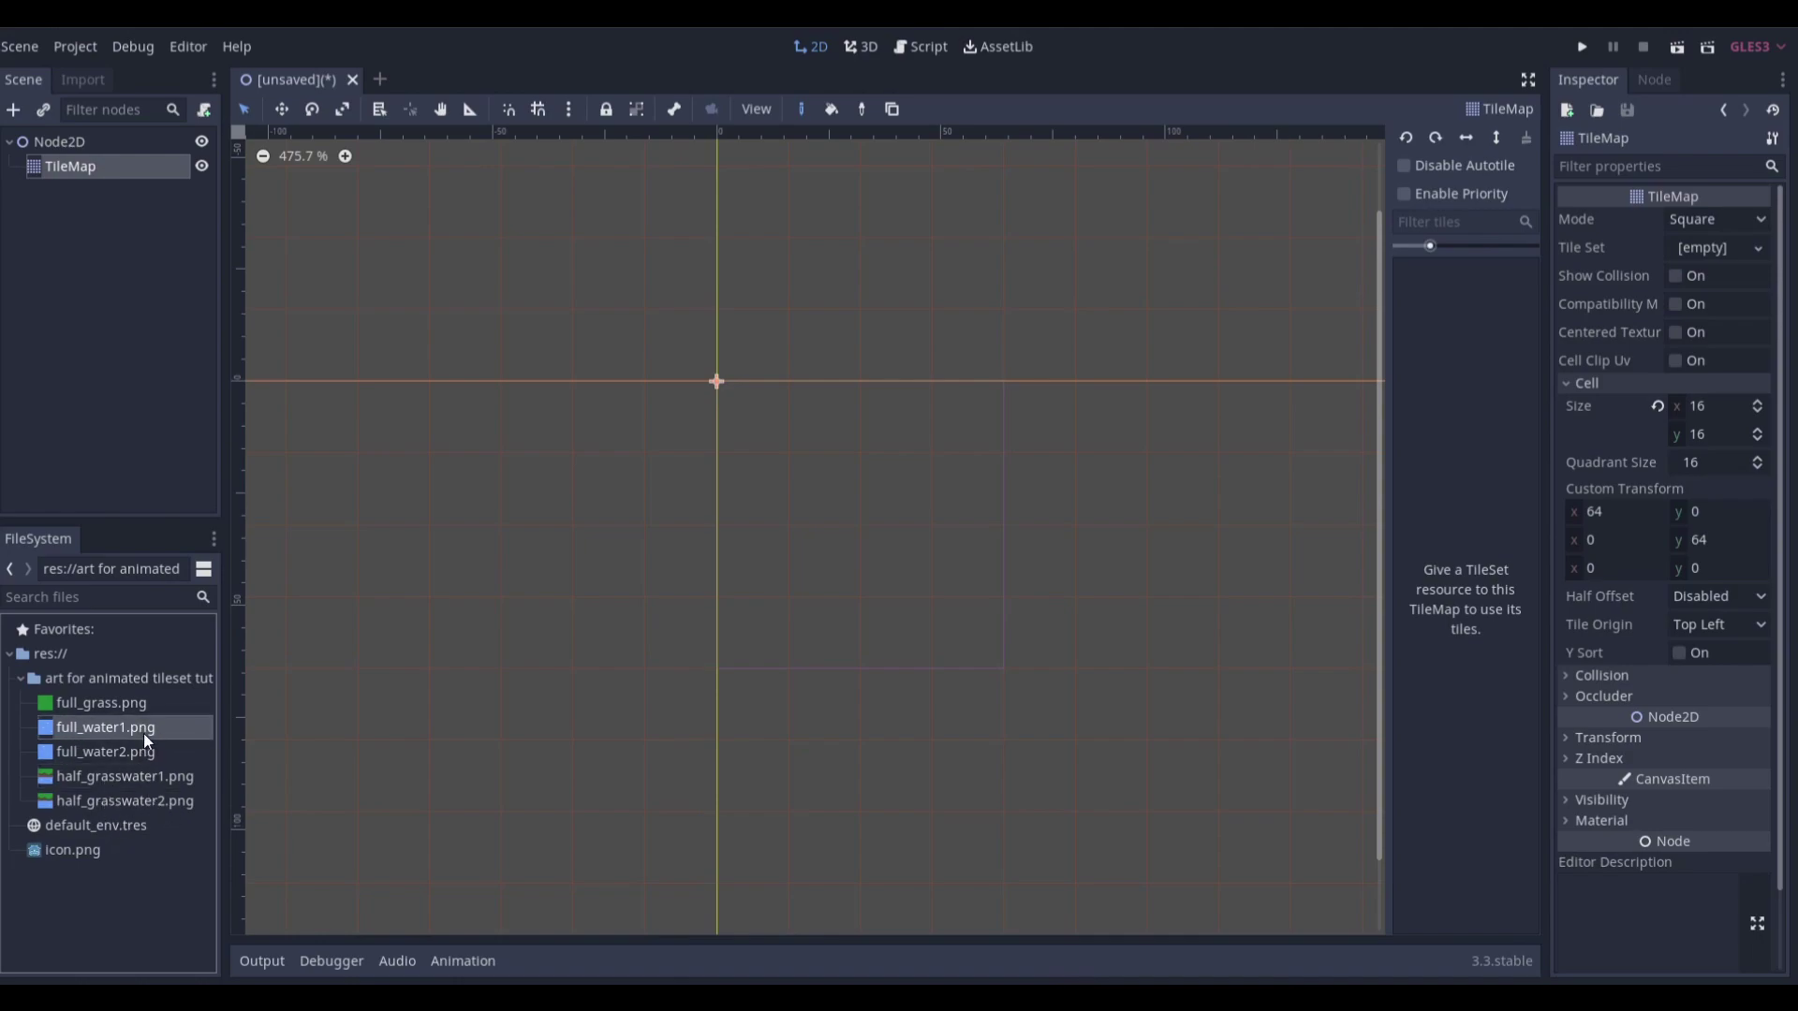
{"action": "left_click", "coordinate": [143, 740]}
{"action": "left_click", "coordinate": [144, 737]}
{"action": "left_click", "coordinate": [146, 749]}
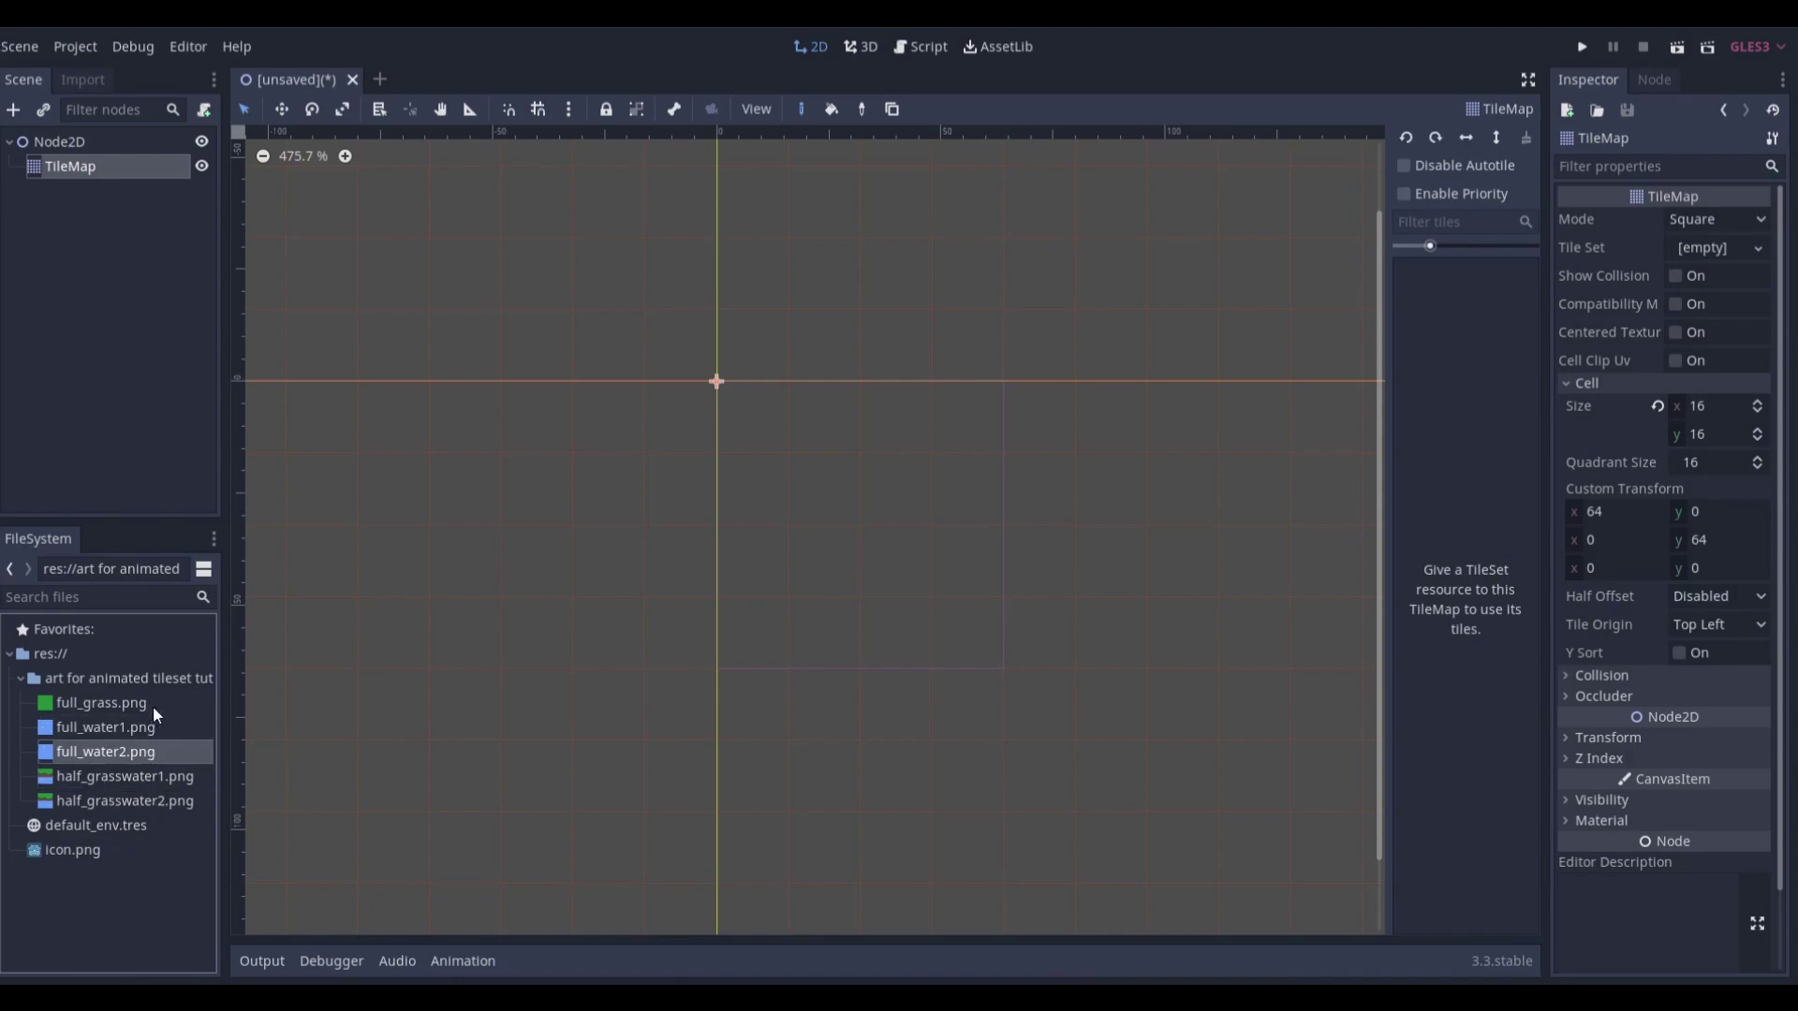
{"action": "left_click", "coordinate": [154, 705]}
Give the TileMap a new TileSet and add full_grass.png as its texture
{"action": "left_click", "coordinate": [1710, 248]}
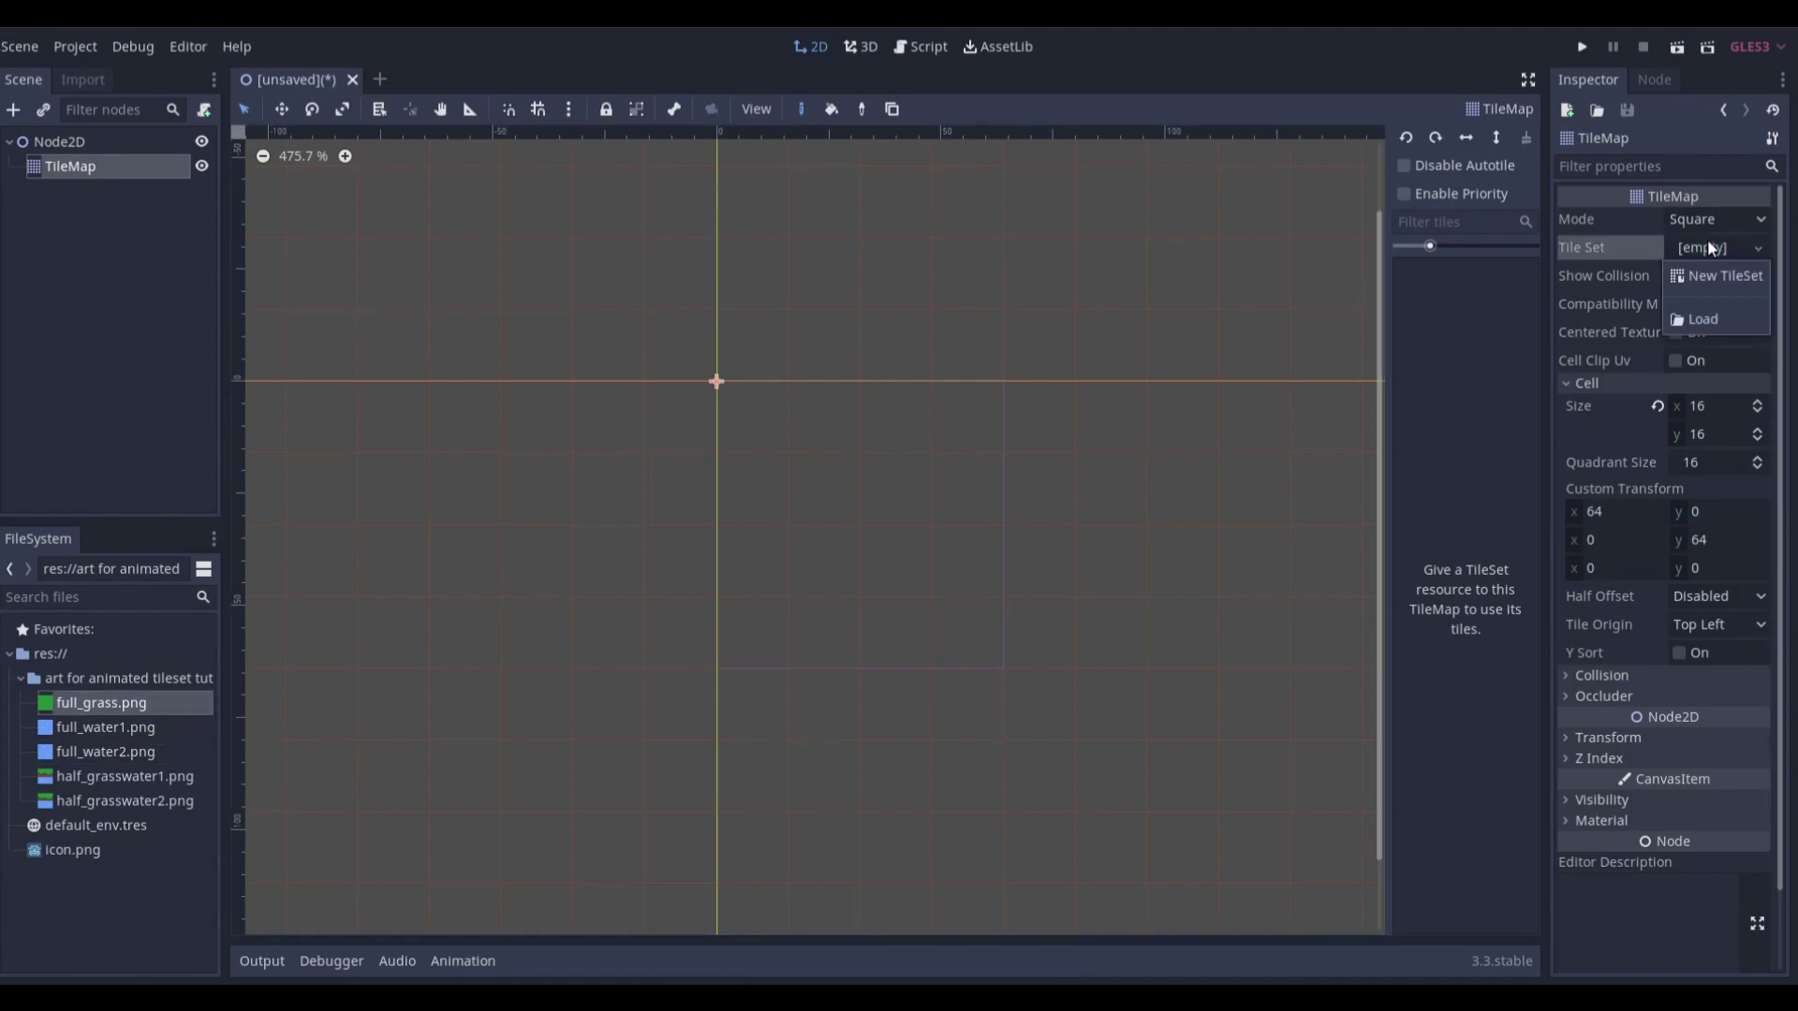
{"action": "left_click", "coordinate": [1701, 273]}
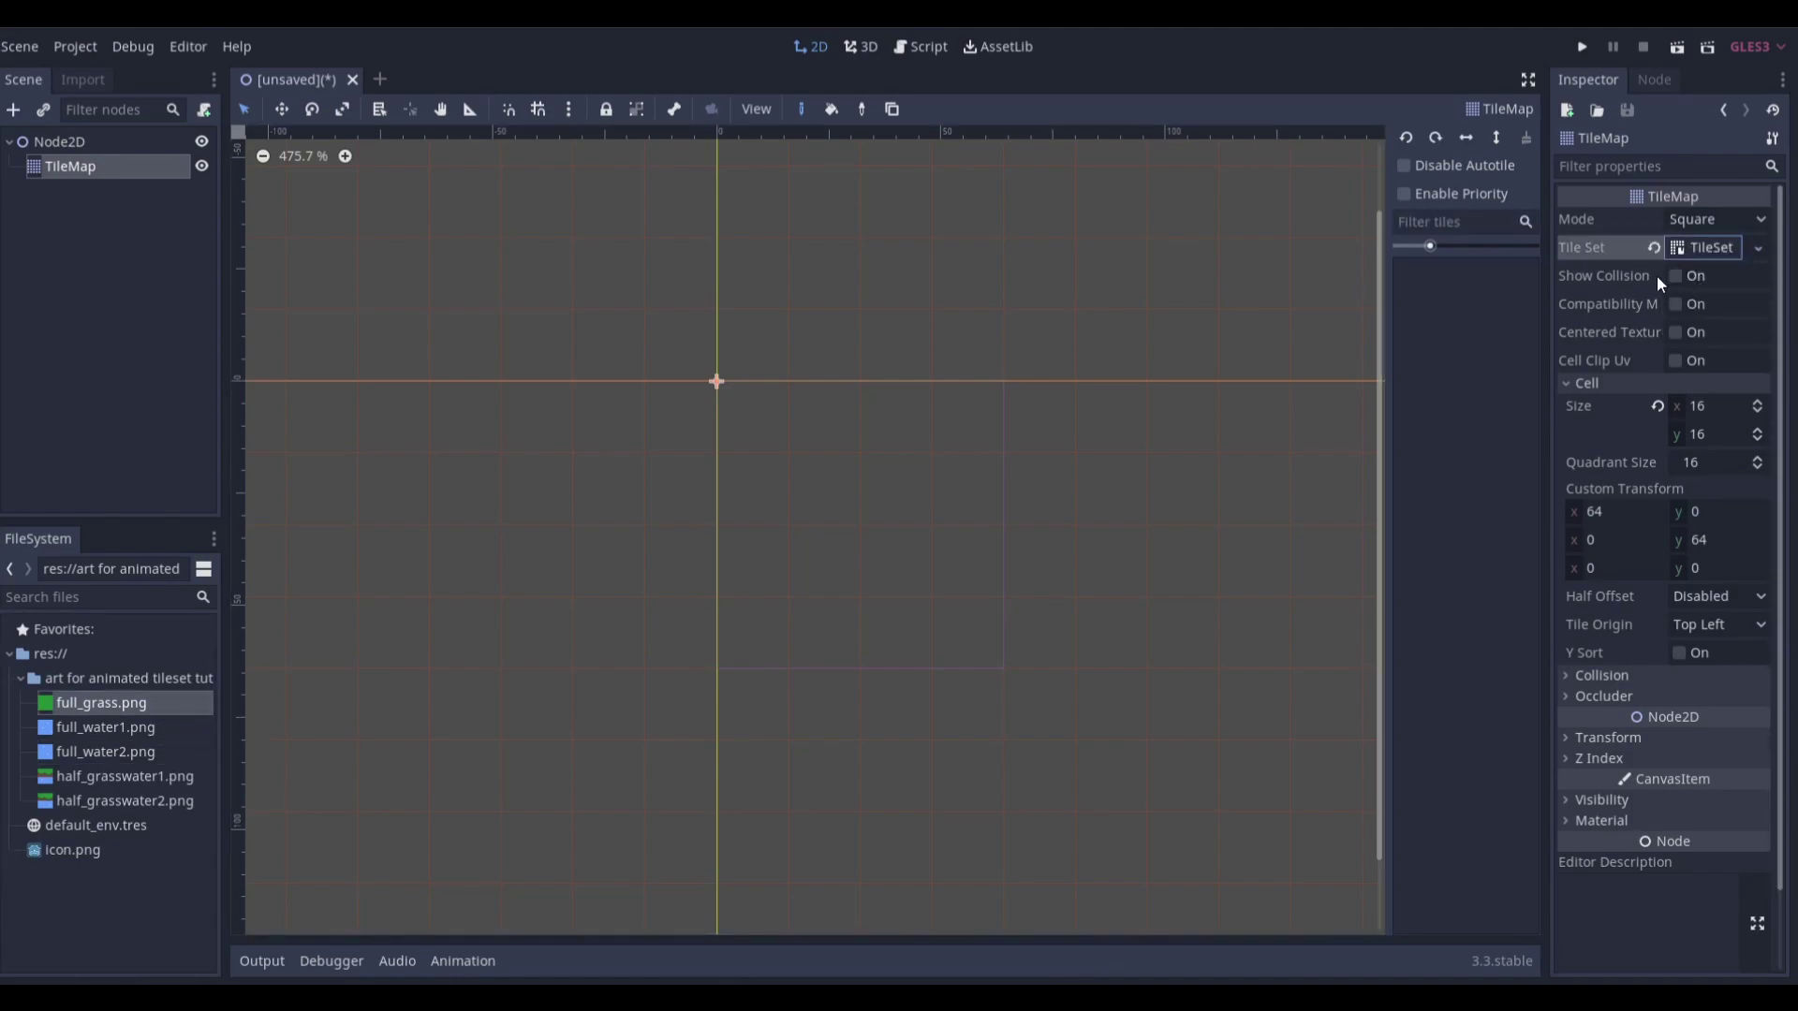
{"action": "left_click", "coordinate": [1697, 249]}
{"action": "left_click_drag", "start_coordinate": [92, 709], "coordinate": [305, 843]}
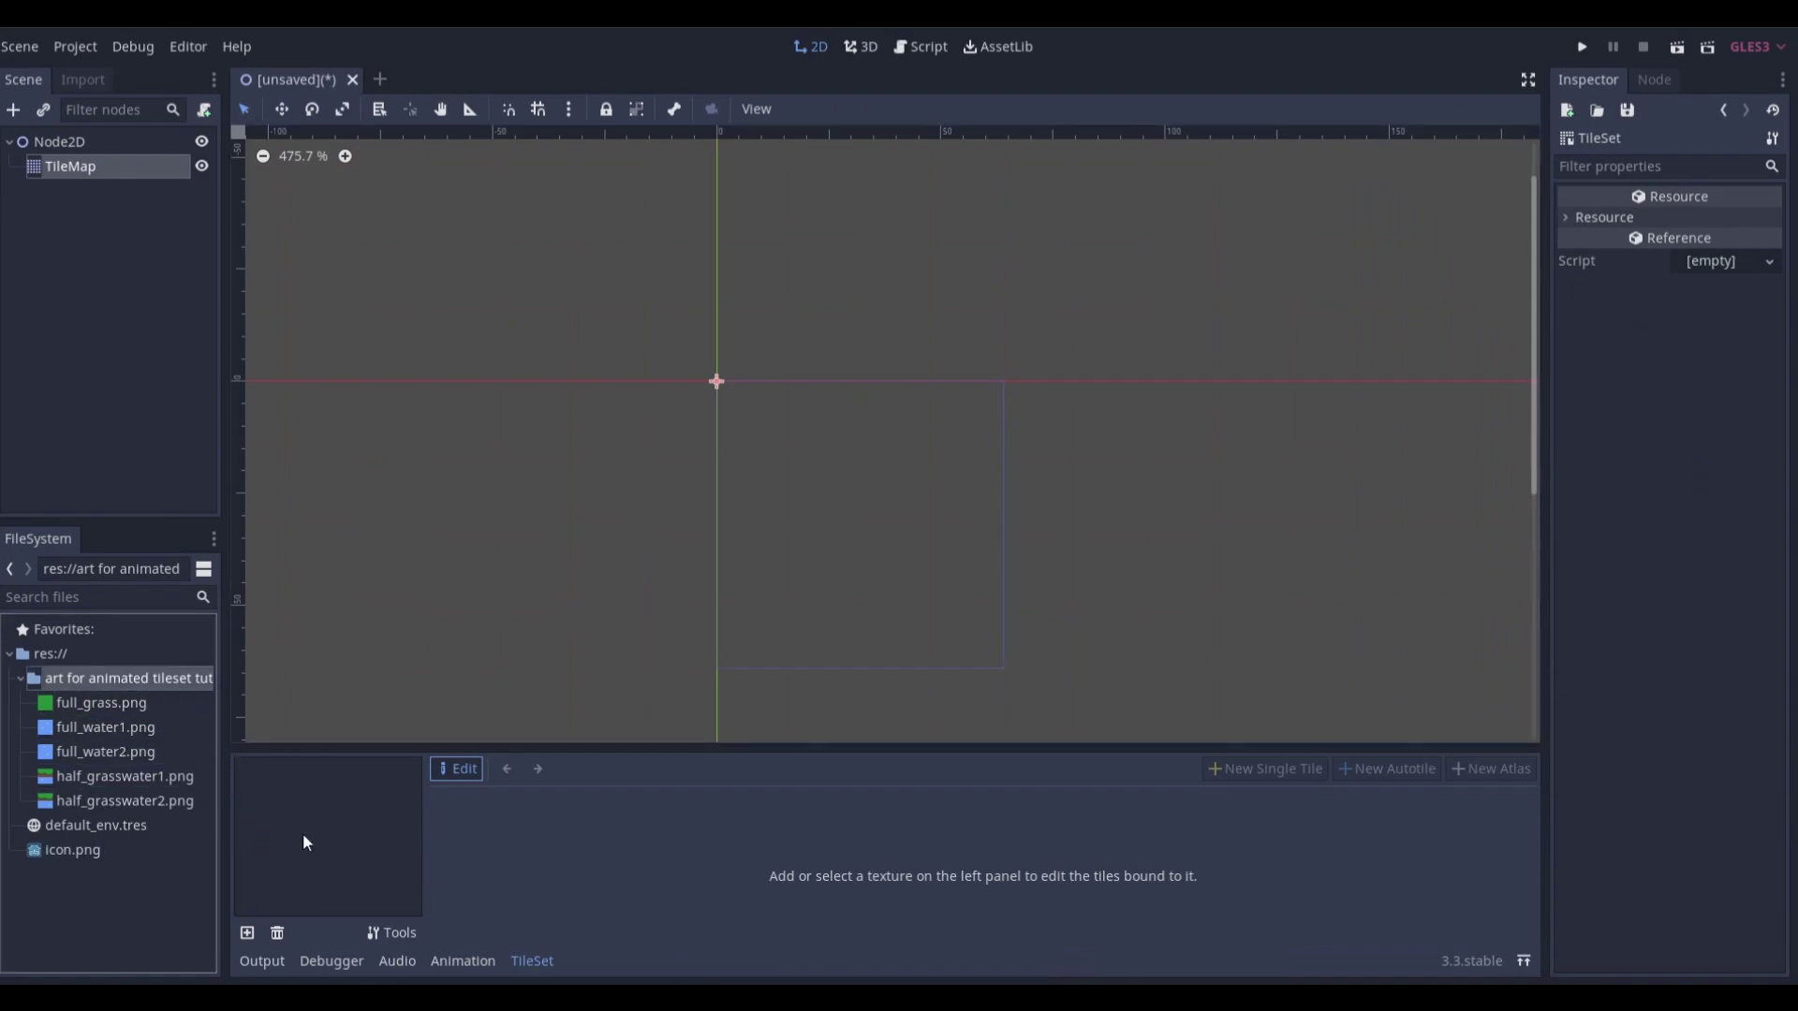
{"action": "left_click", "coordinate": [247, 934]}
{"action": "double_click", "coordinate": [521, 265]}
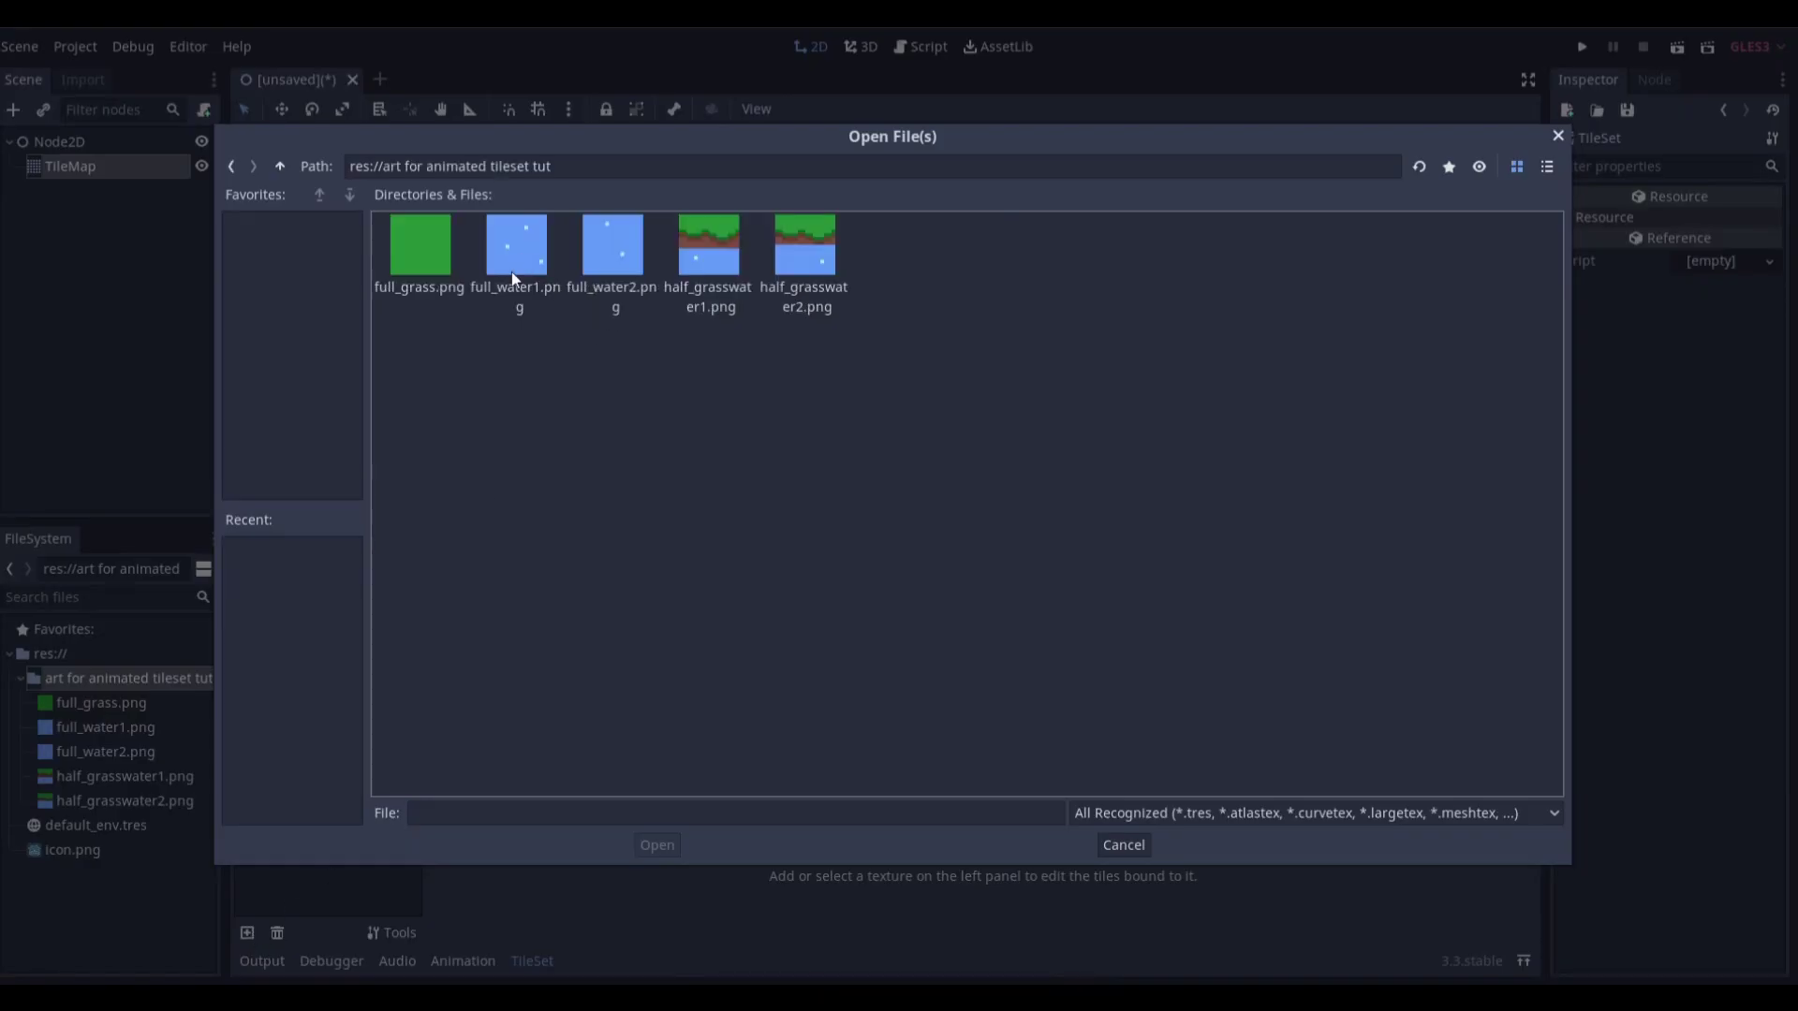
{"action": "double_click", "coordinate": [425, 251]}
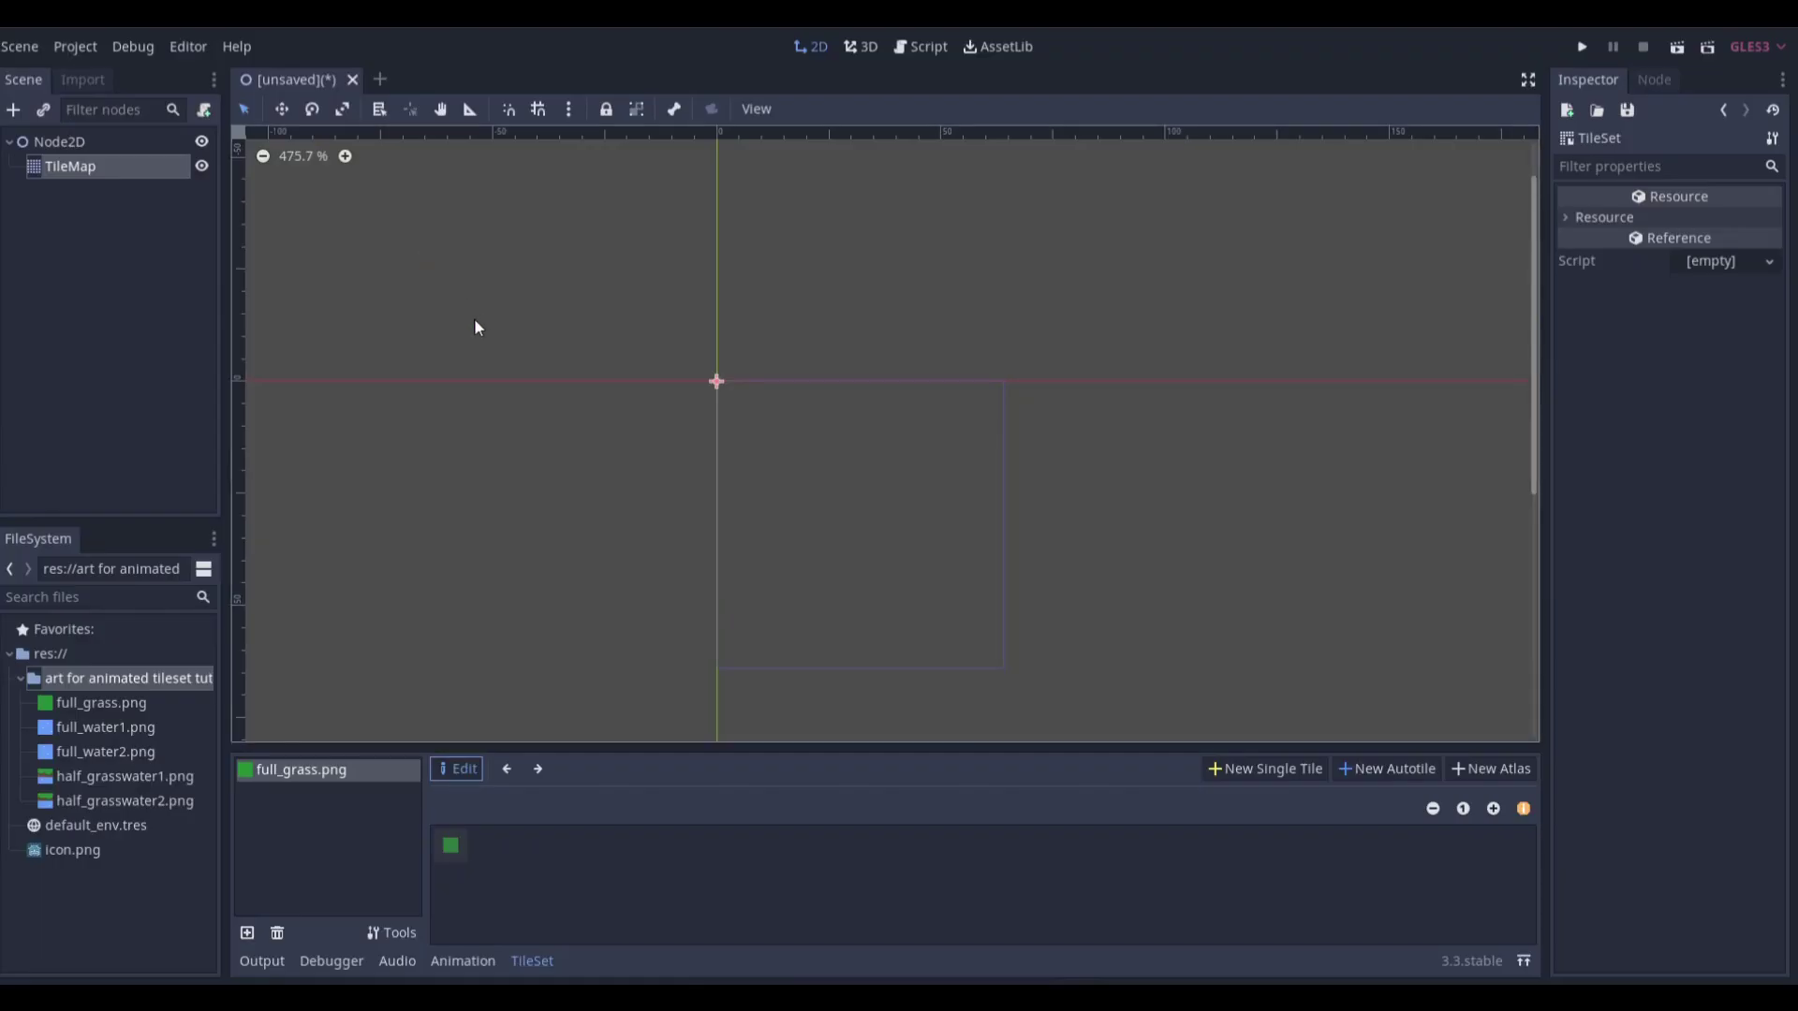
Create a single grass tile from full_grass.png with a 16 × 16 snap step
{"action": "left_click", "coordinate": [1274, 767]}
{"action": "left_click", "coordinate": [449, 875]}
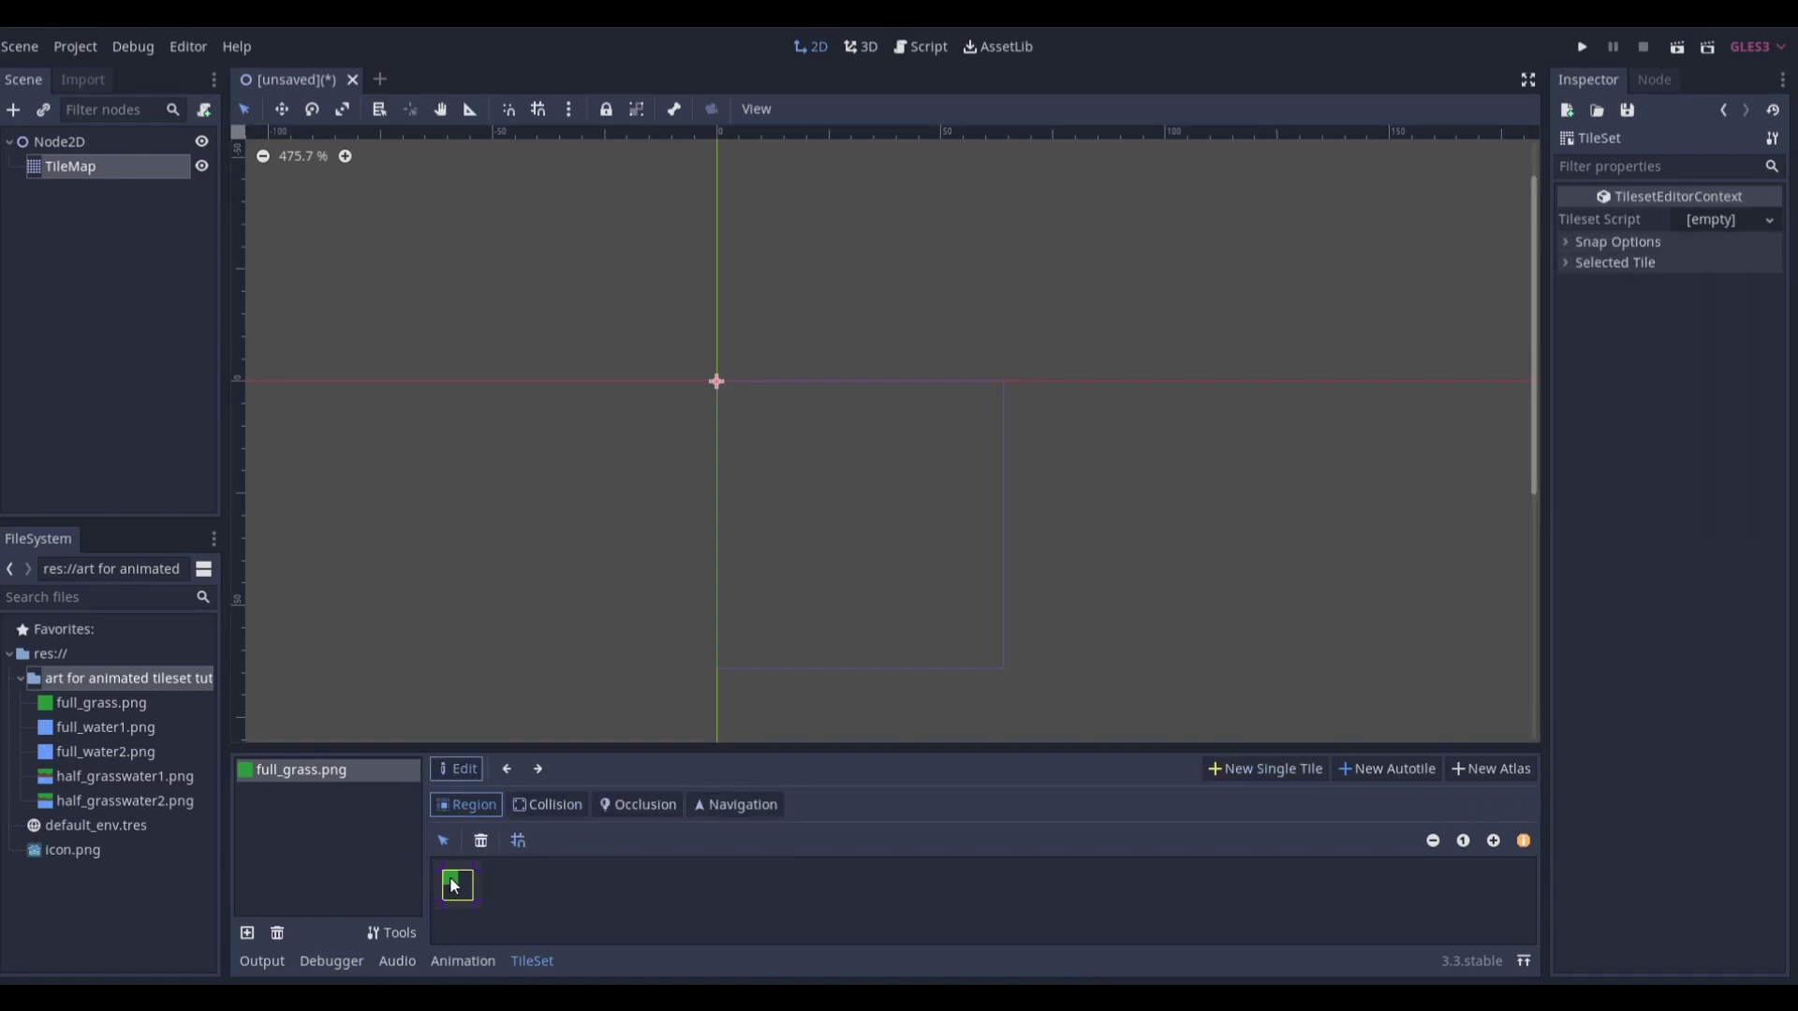
{"action": "left_click", "coordinate": [1648, 243]}
{"action": "left_click", "coordinate": [1728, 321]}
{"action": "type", "text": "1"}
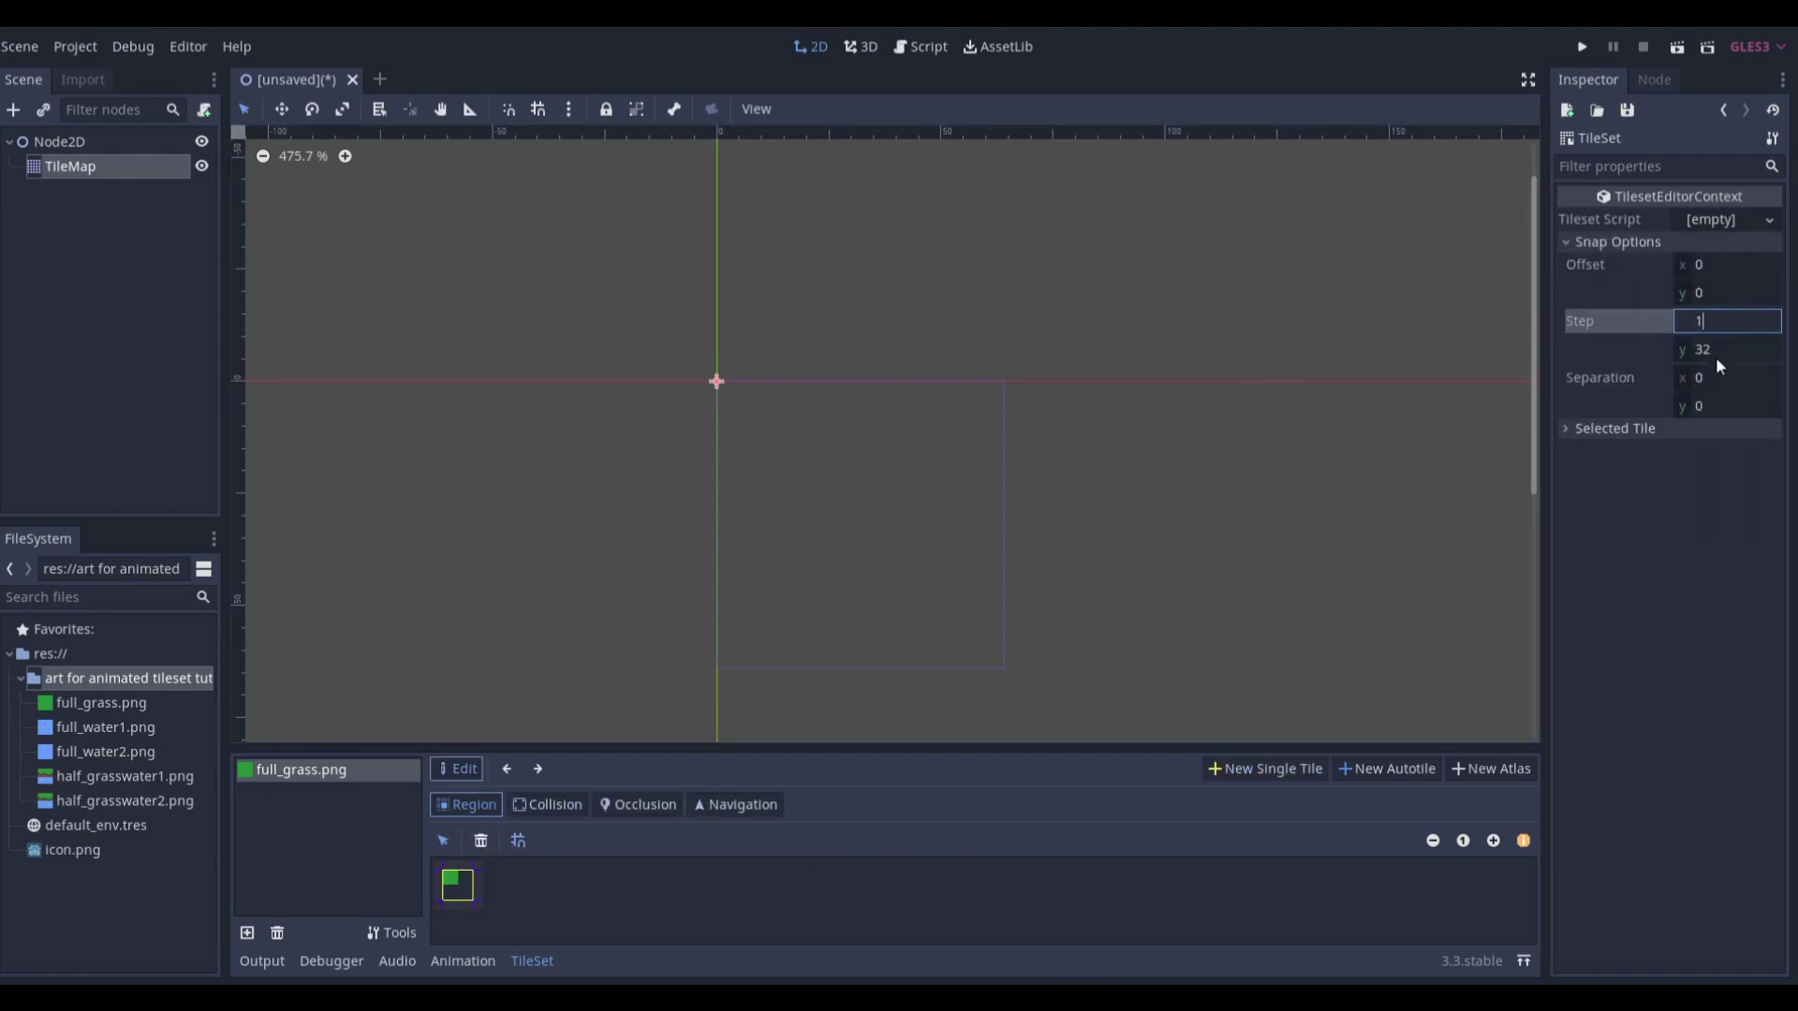
{"action": "type", "text": "6"}
{"action": "key", "text": "Tab"}
{"action": "type", "text": "16"}
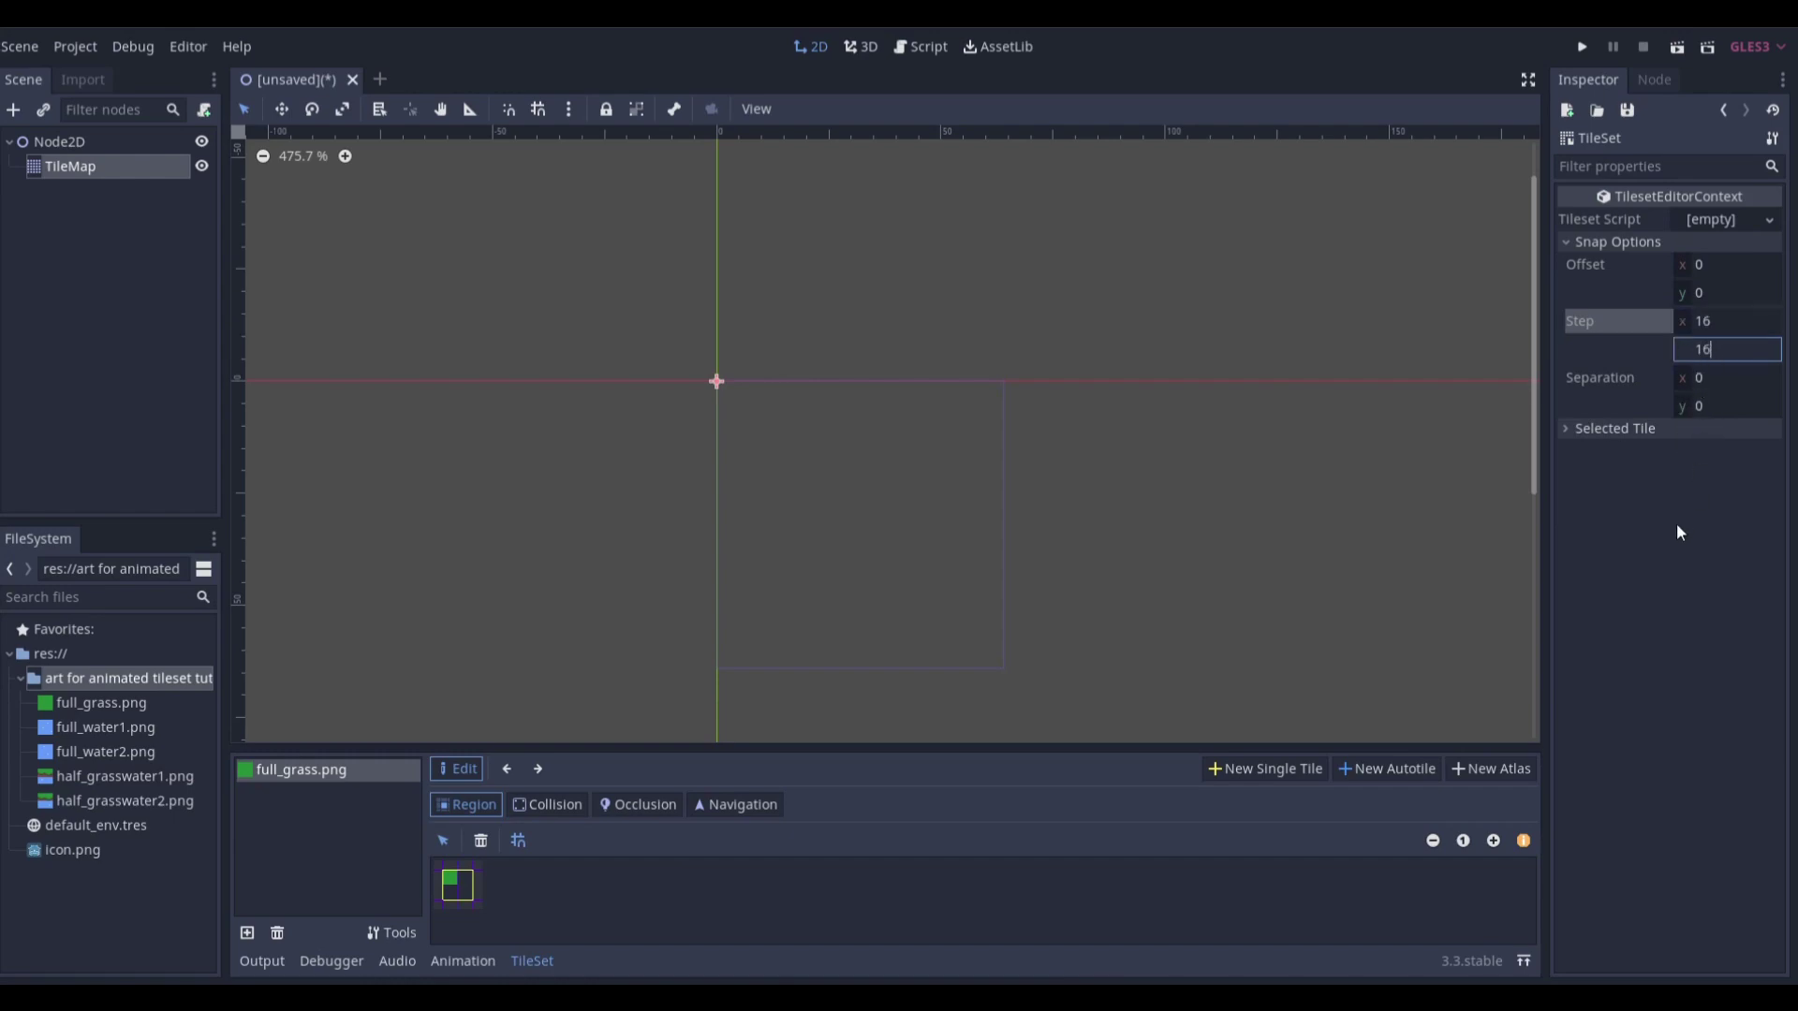
{"action": "key", "text": "Return"}
{"action": "left_click", "coordinate": [455, 883]}
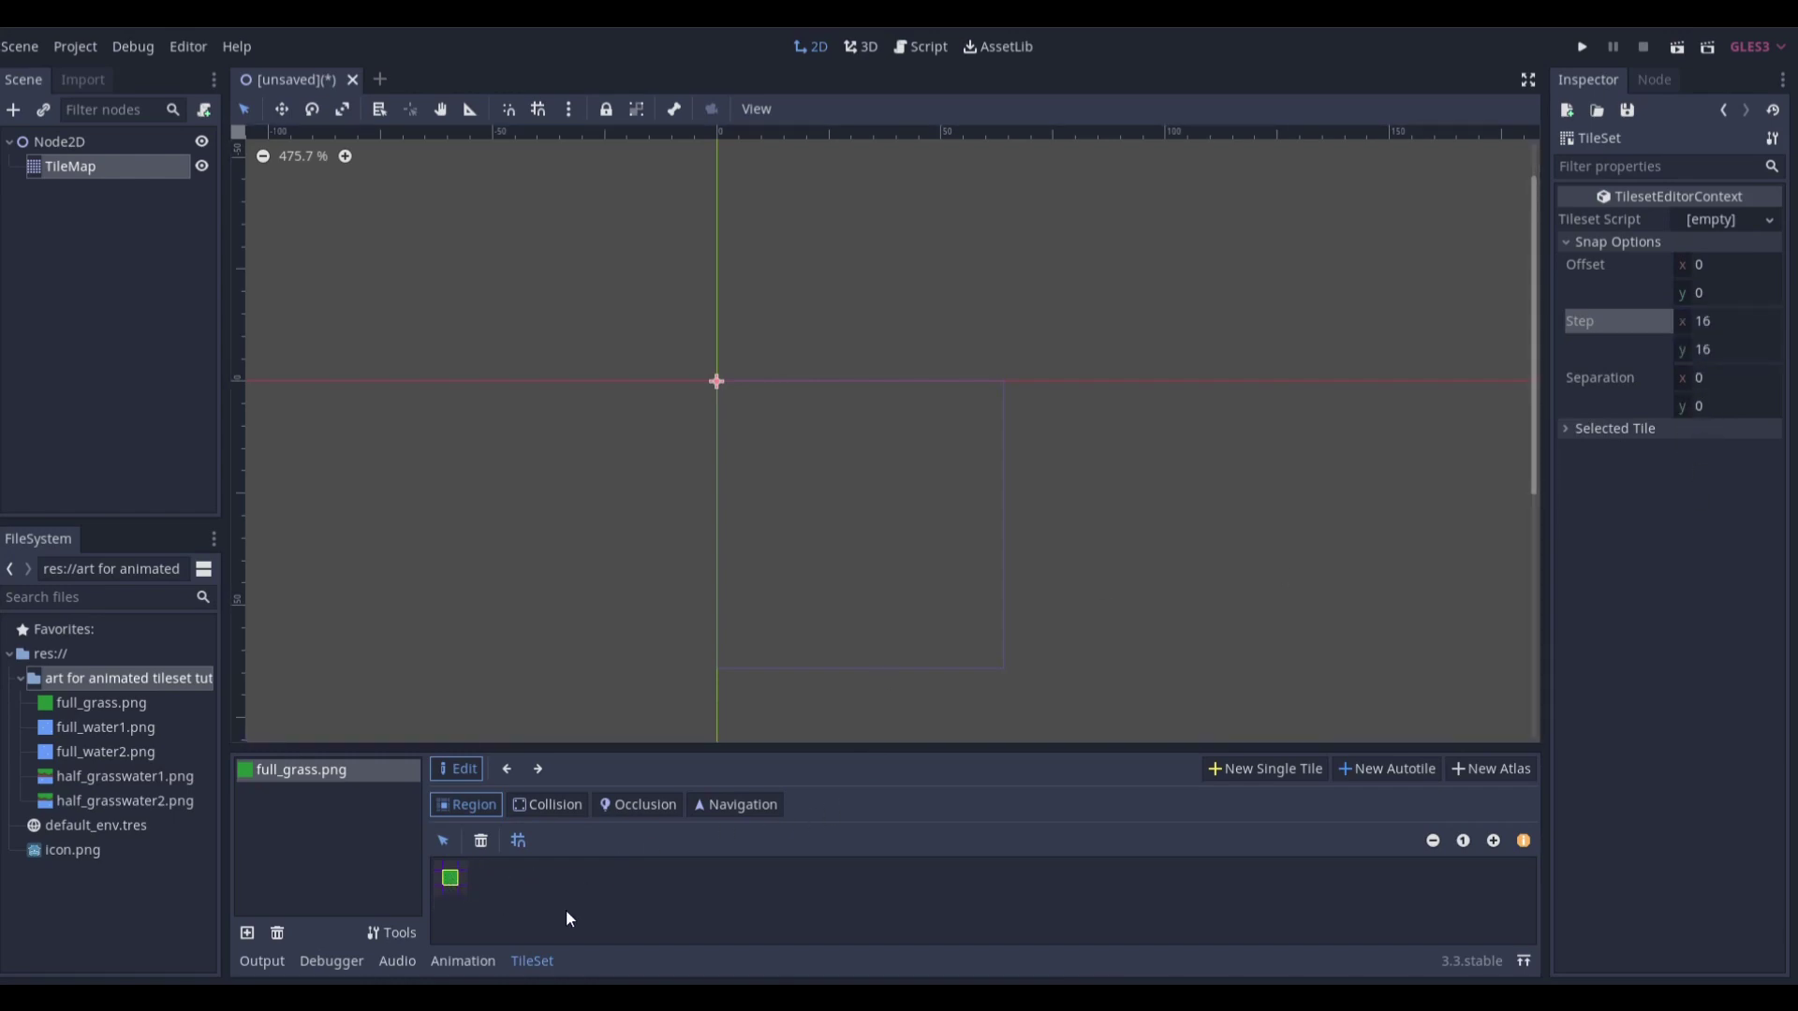
{"action": "left_click", "coordinate": [1217, 770]}
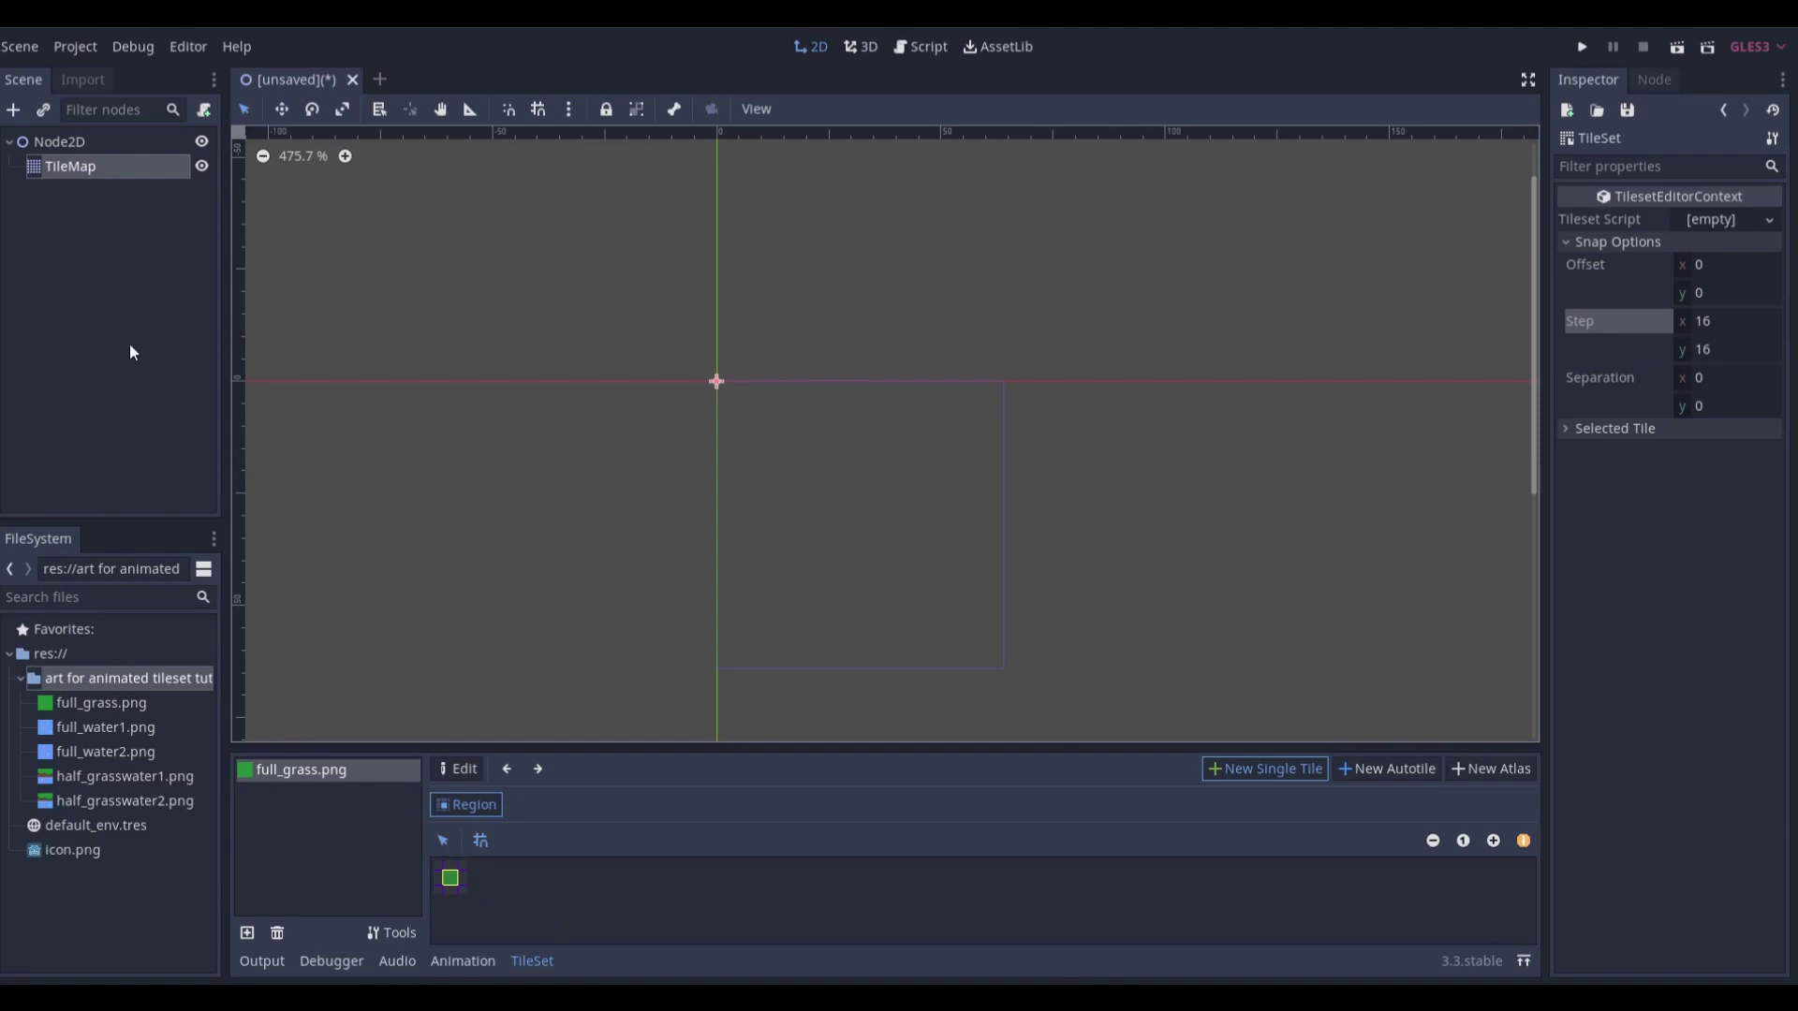
Paint a patch of full_grass cells beside the canvas origin
{"action": "left_click", "coordinate": [110, 166]}
{"action": "left_click", "coordinate": [1426, 281]}
{"action": "mouse_move", "coordinate": [740, 417]}
{"action": "left_mouse_down"}
{"action": "mouse_move", "coordinate": [945, 458]}
{"action": "mouse_move", "coordinate": [887, 472]}
{"action": "left_mouse_up"}
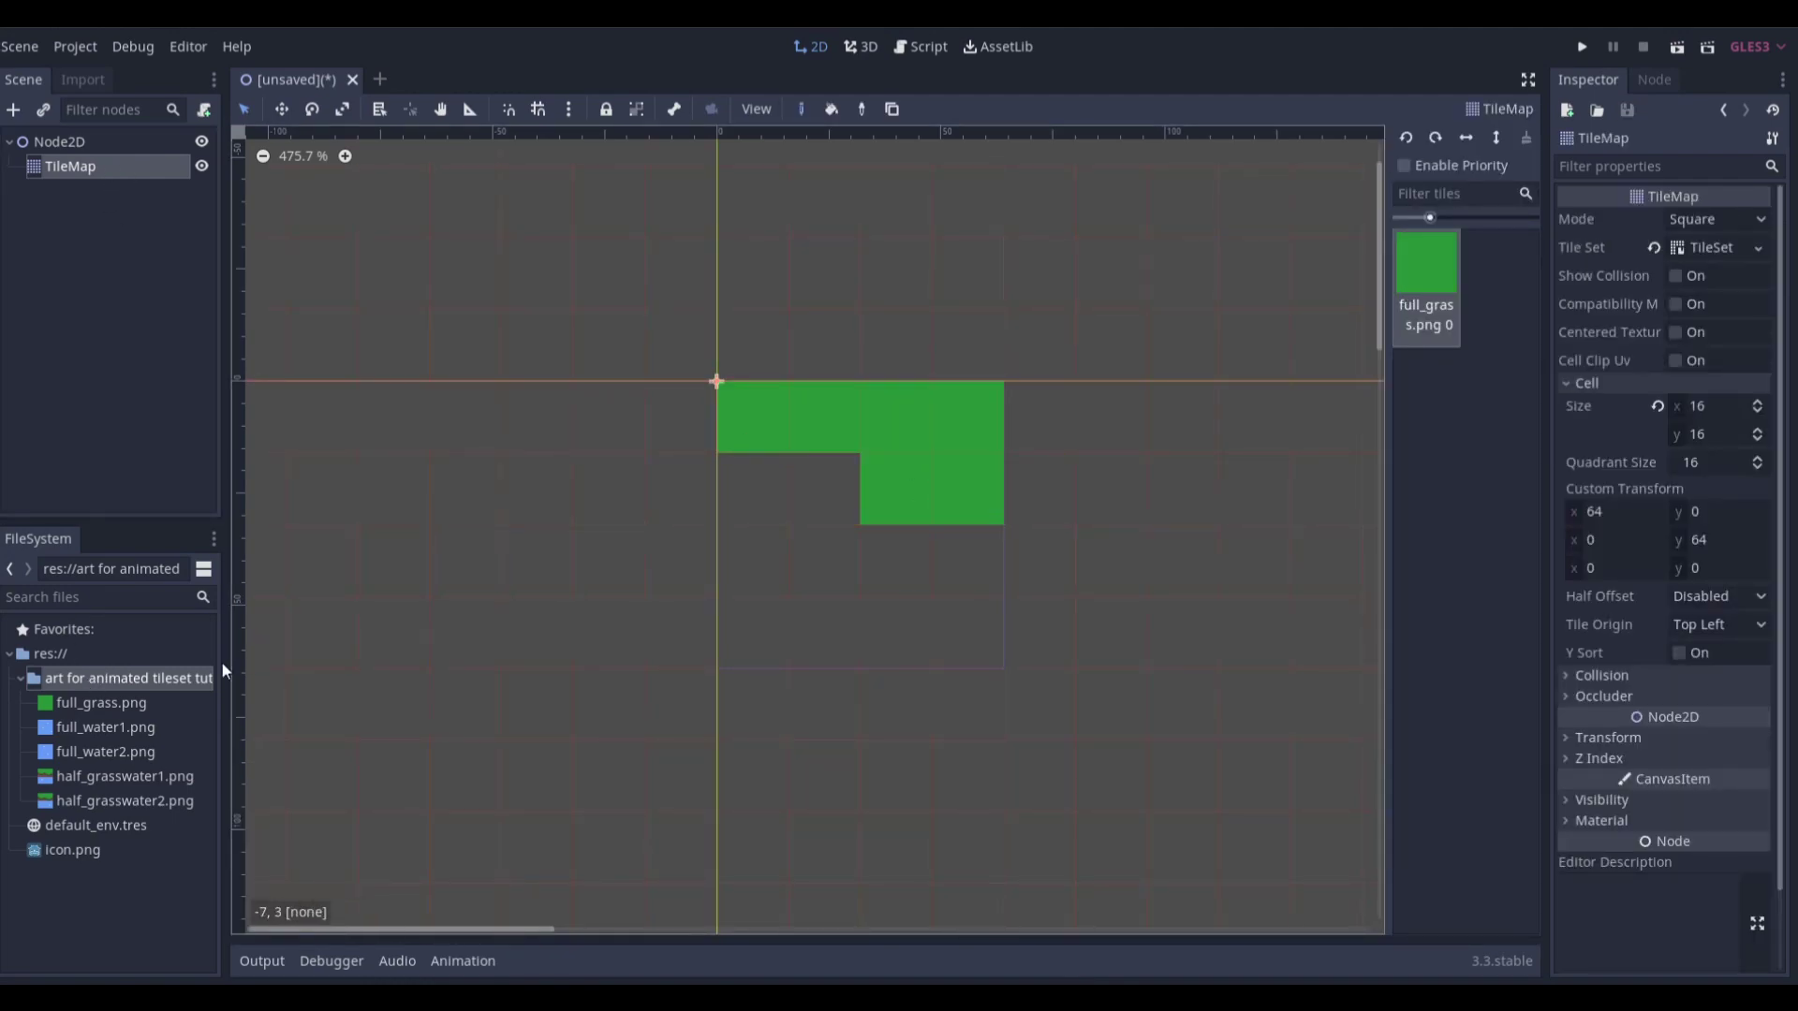
Create an AnimatedTexture in res:// named water.tres and open it for editing
{"action": "right_click", "coordinate": [54, 654]}
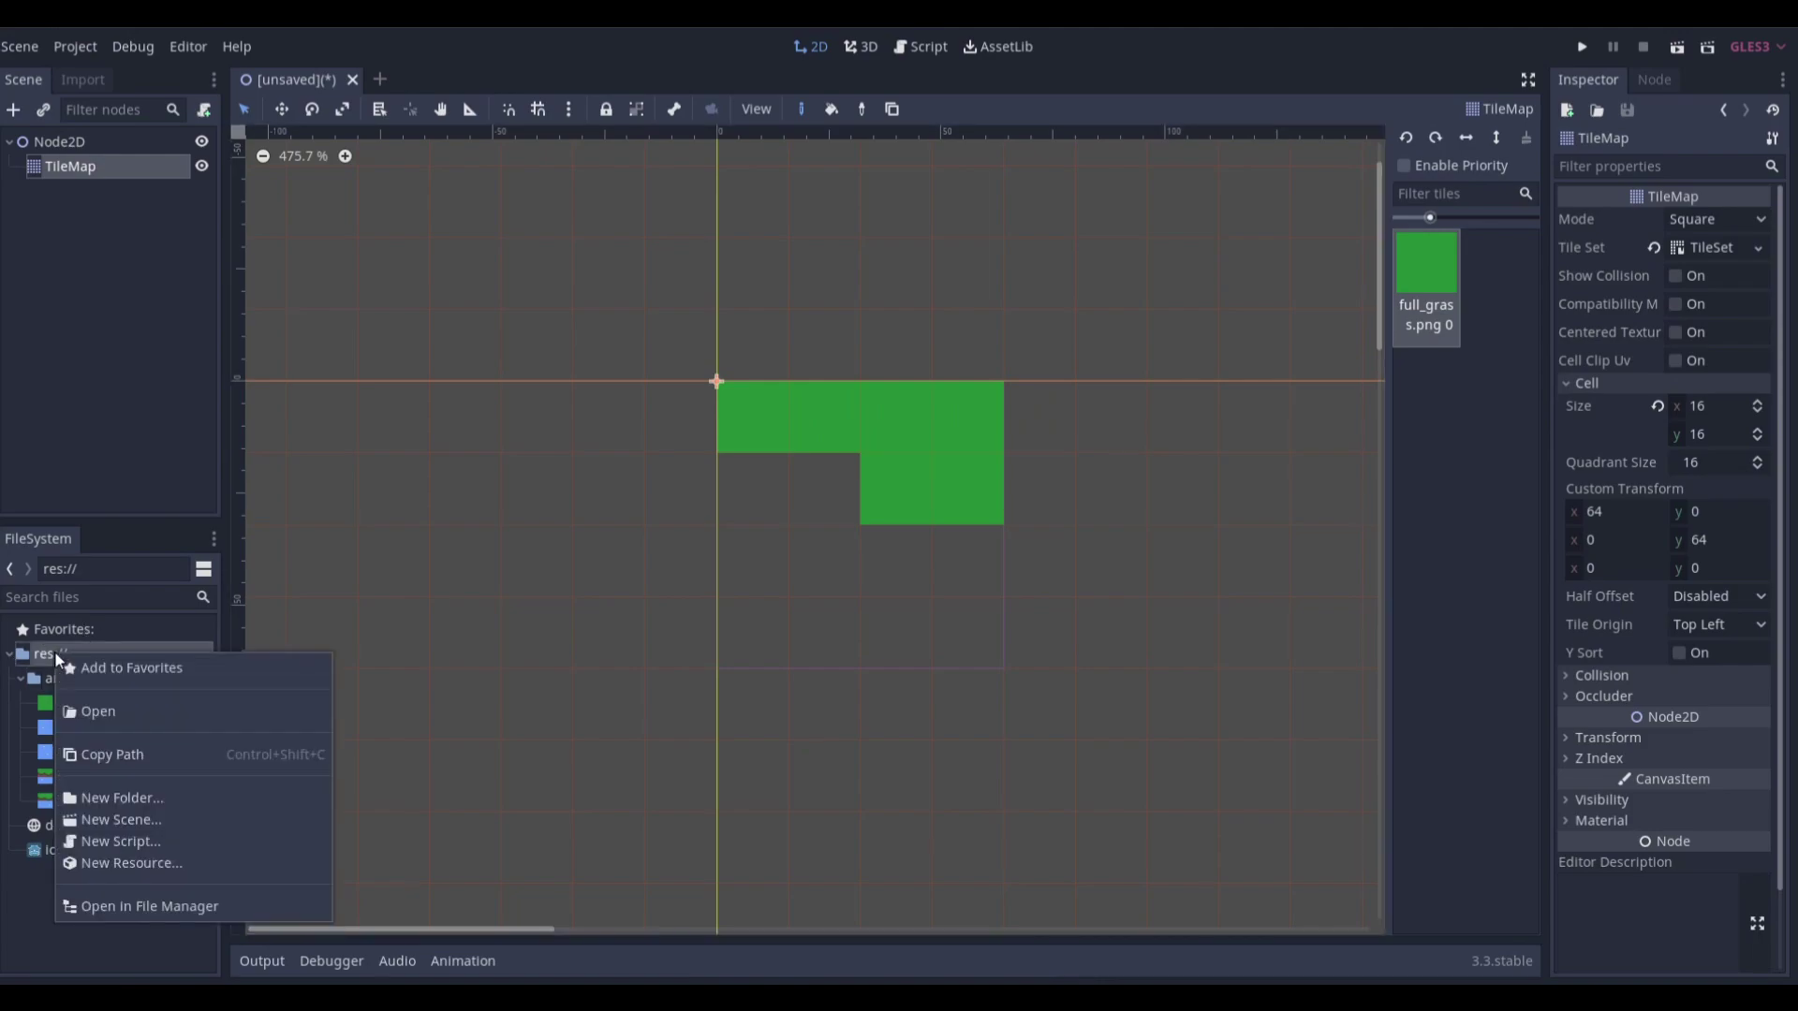
{"action": "left_click", "coordinate": [143, 864]}
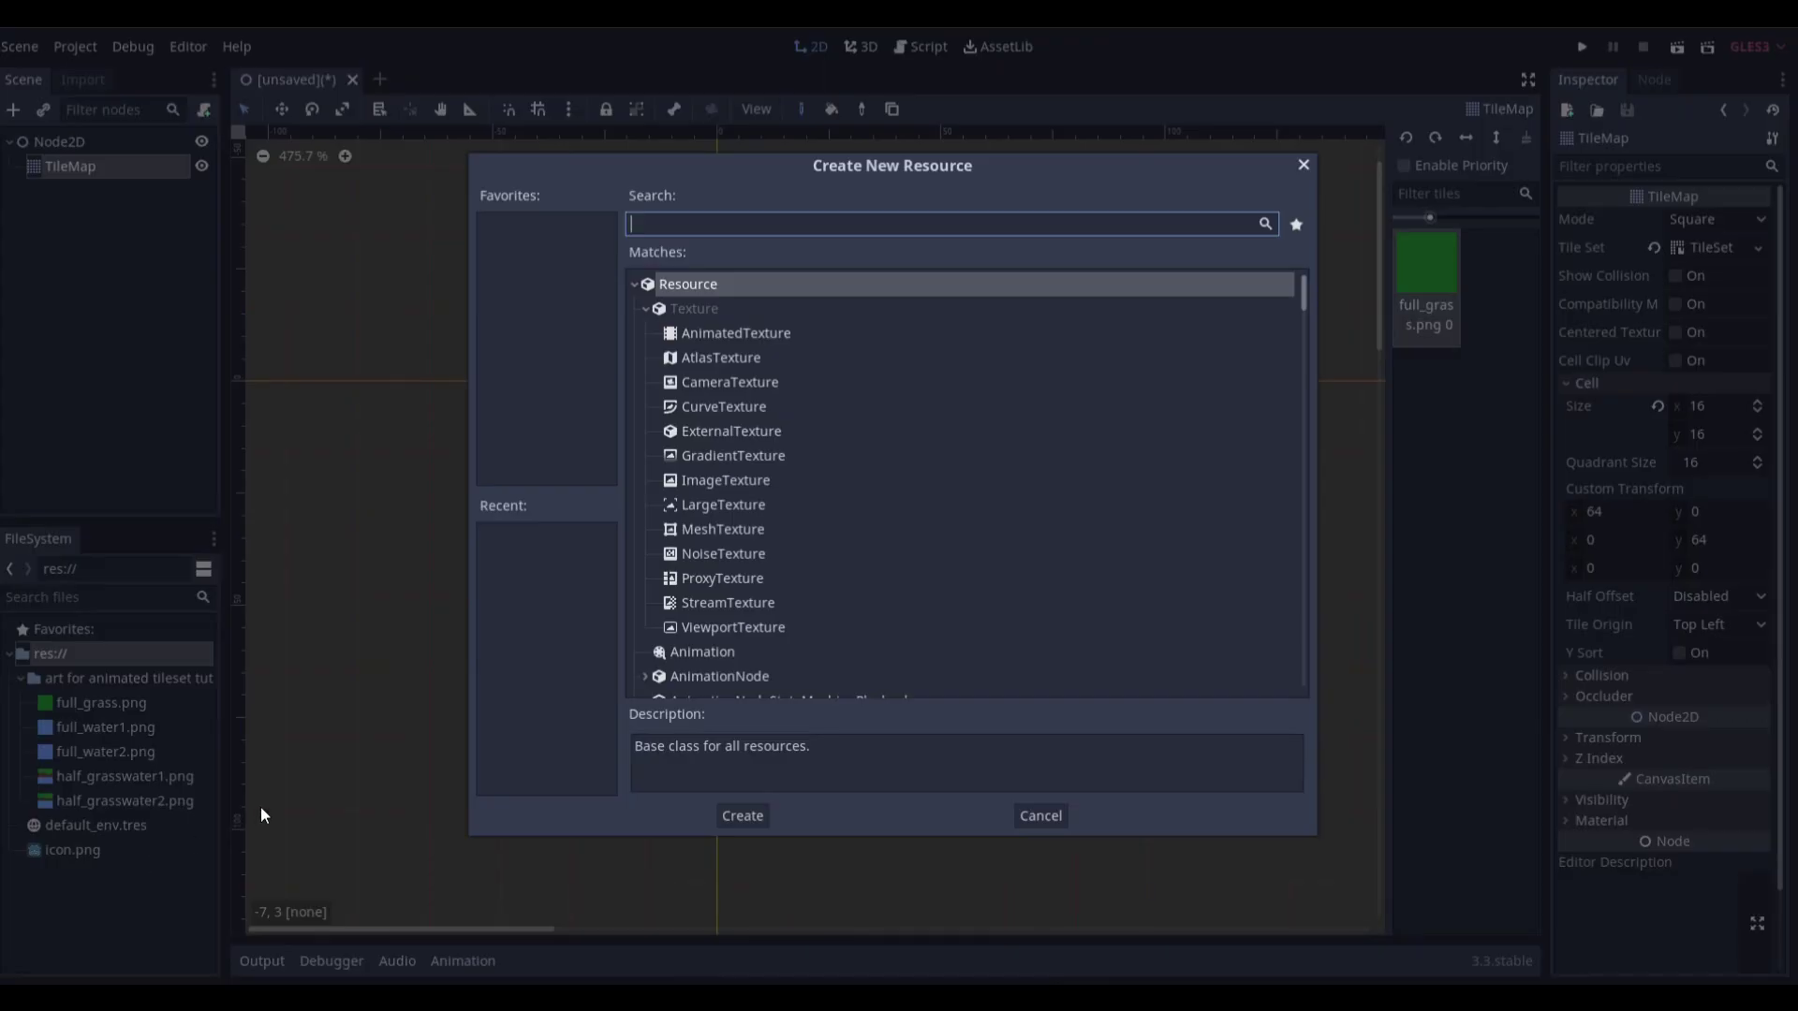
{"action": "left_click", "coordinate": [760, 337]}
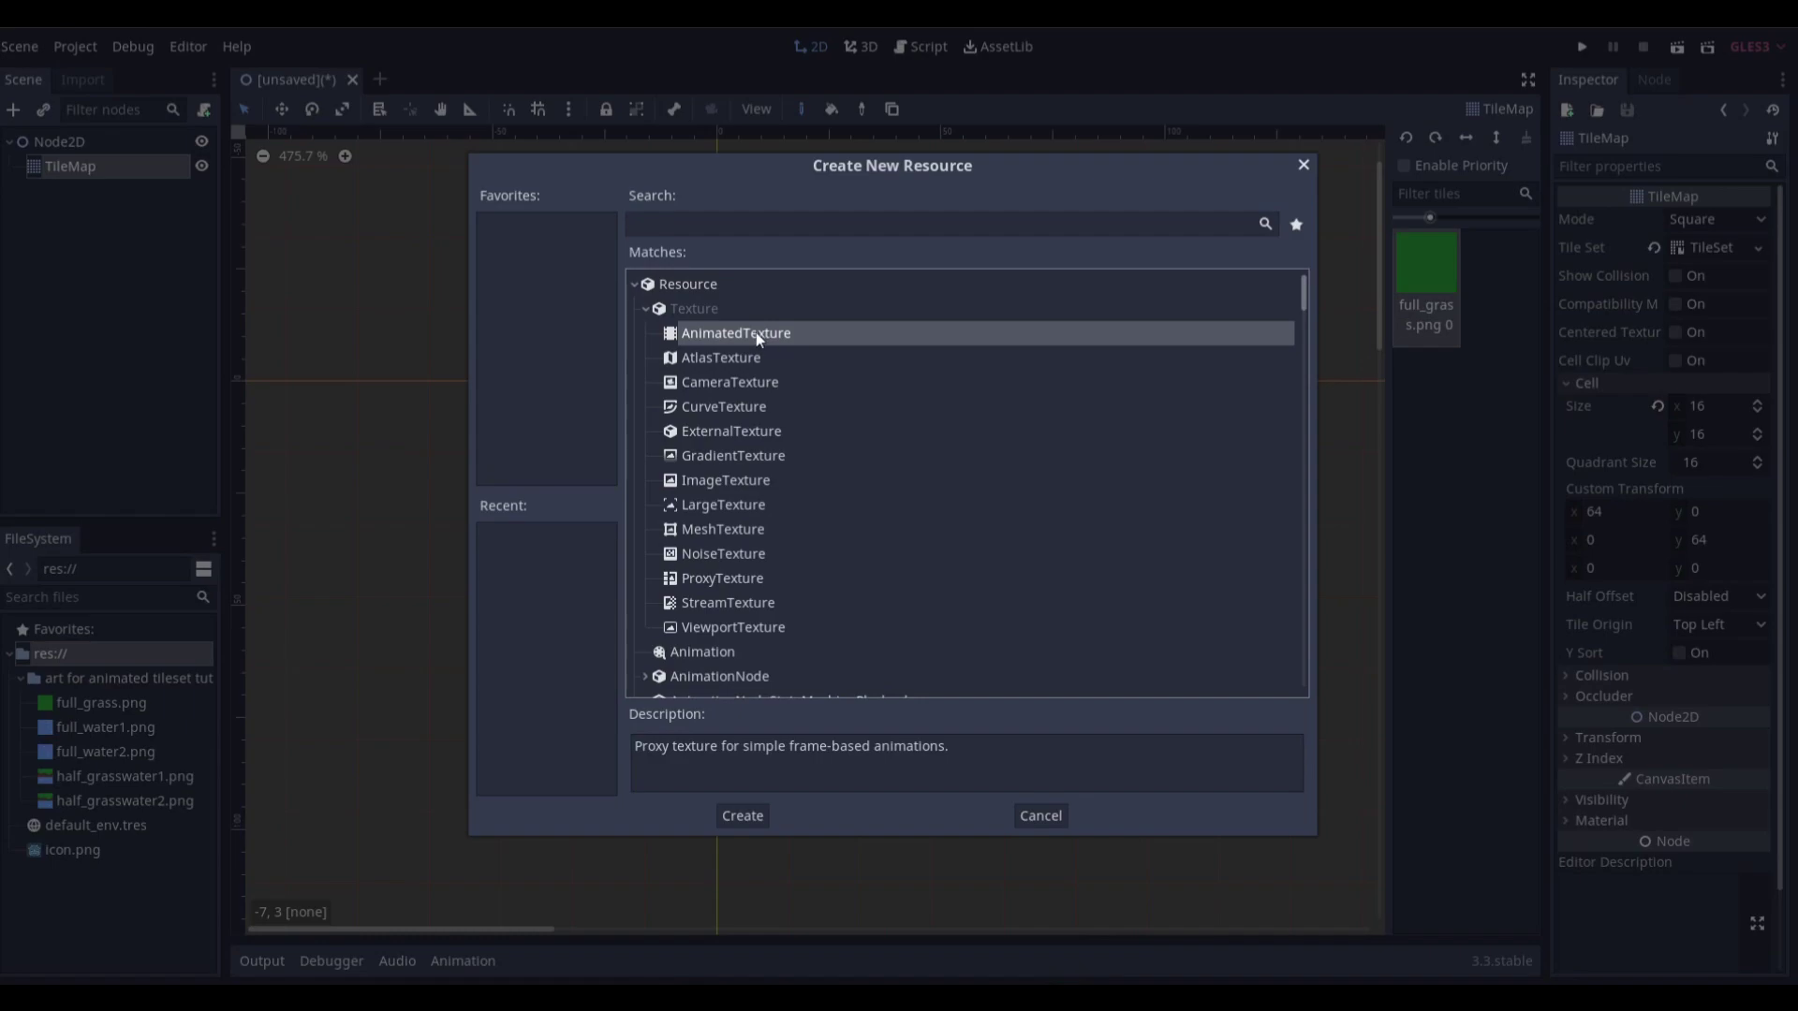
{"action": "left_click", "coordinate": [740, 816]}
{"action": "type", "text": "waer"}
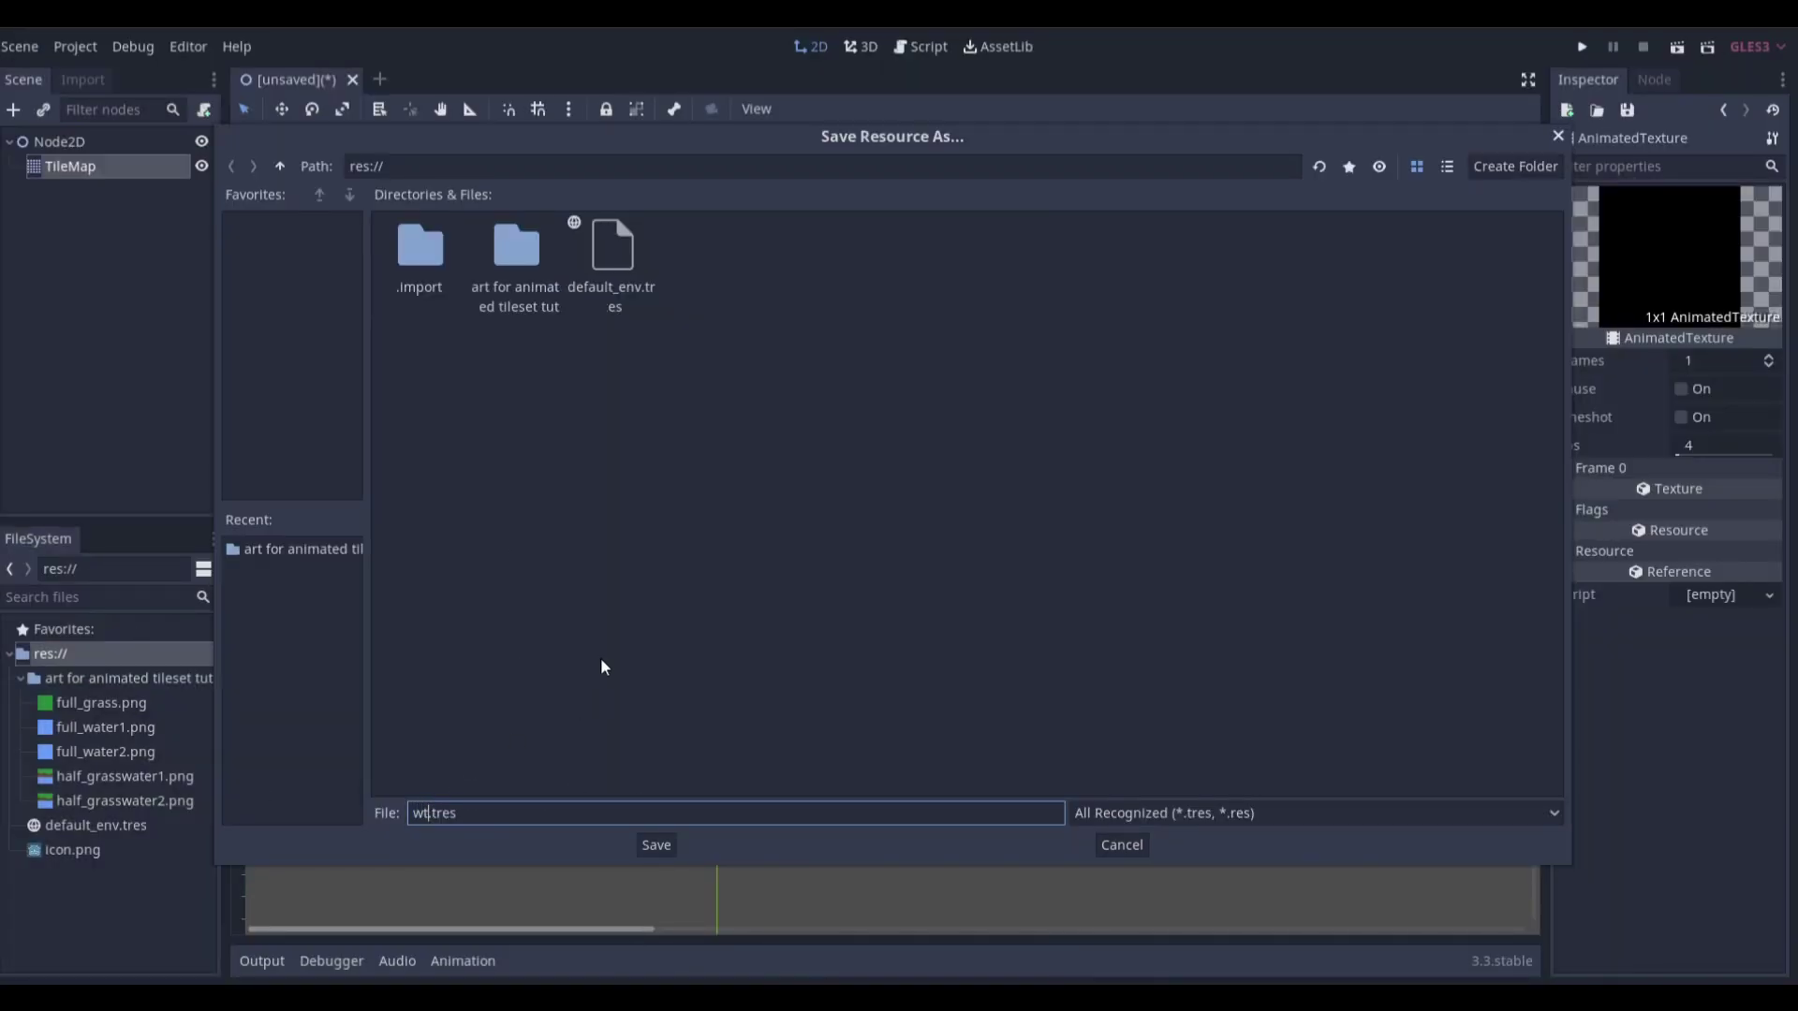
{"action": "key", "text": "BackSpace"}
{"action": "key", "text": "BackSpace"}
{"action": "type", "text": "ter"}
{"action": "key", "text": "Return"}
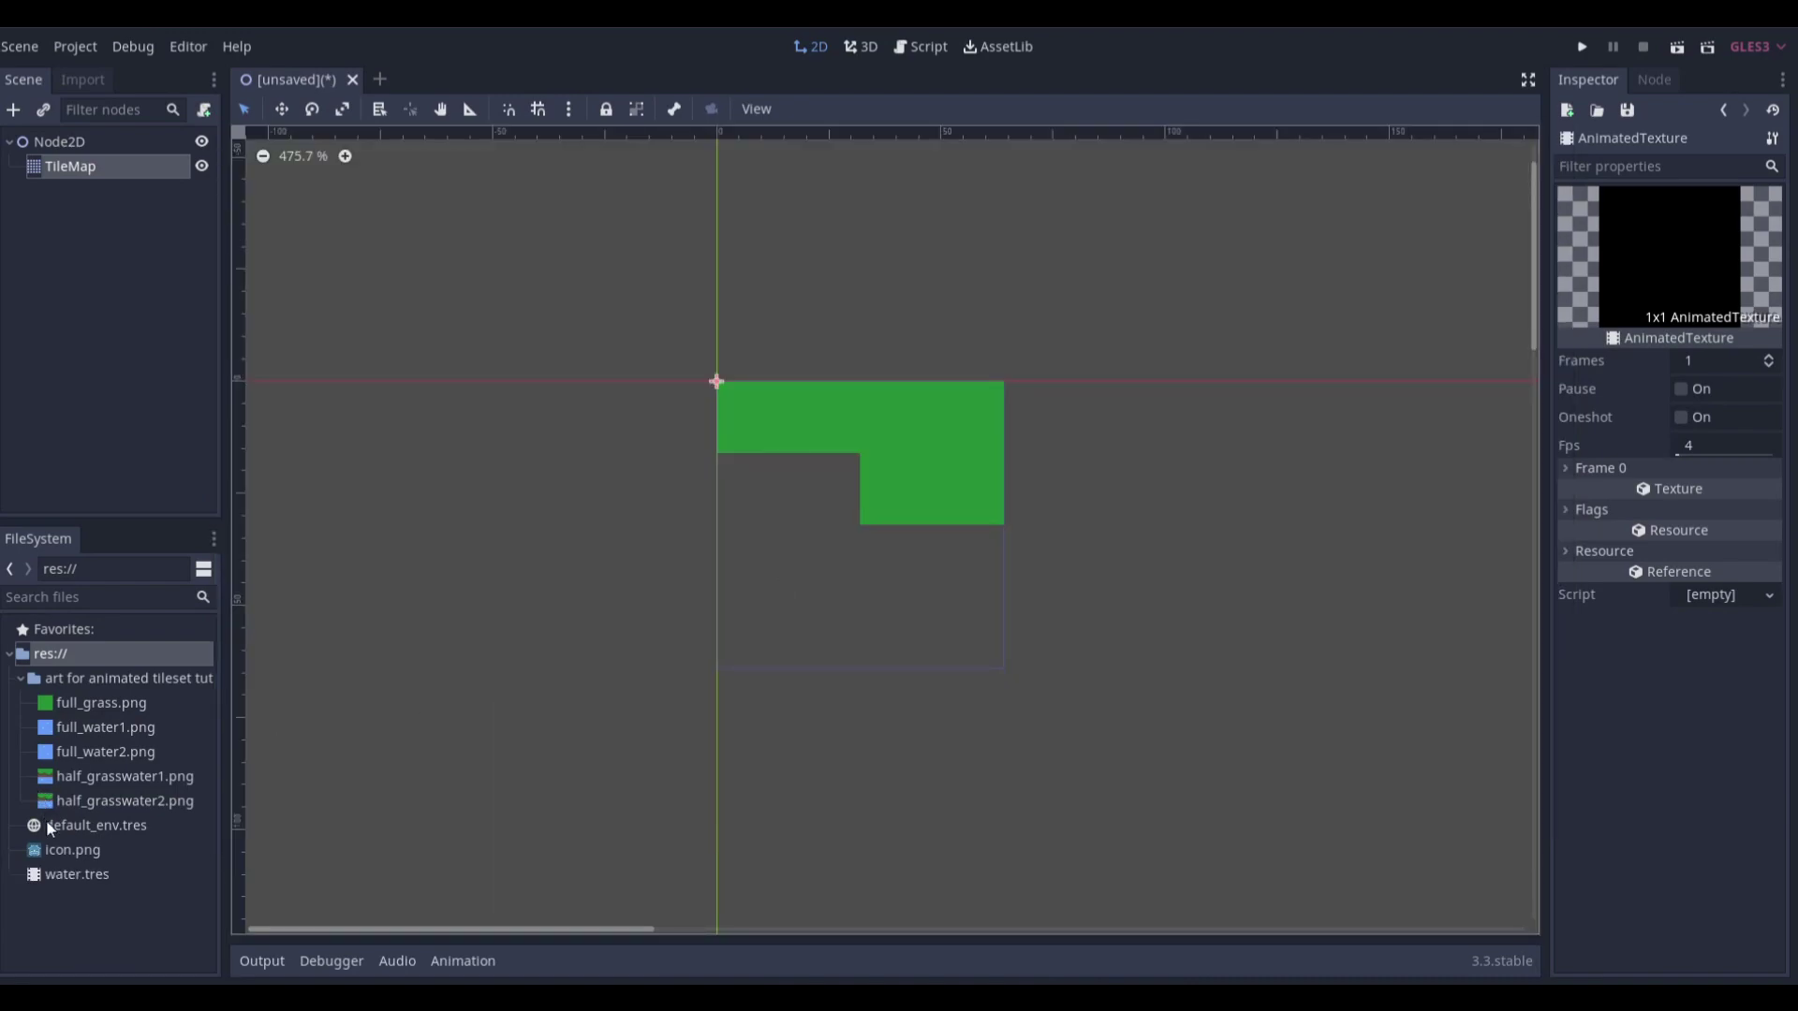
{"action": "left_click", "coordinate": [93, 874]}
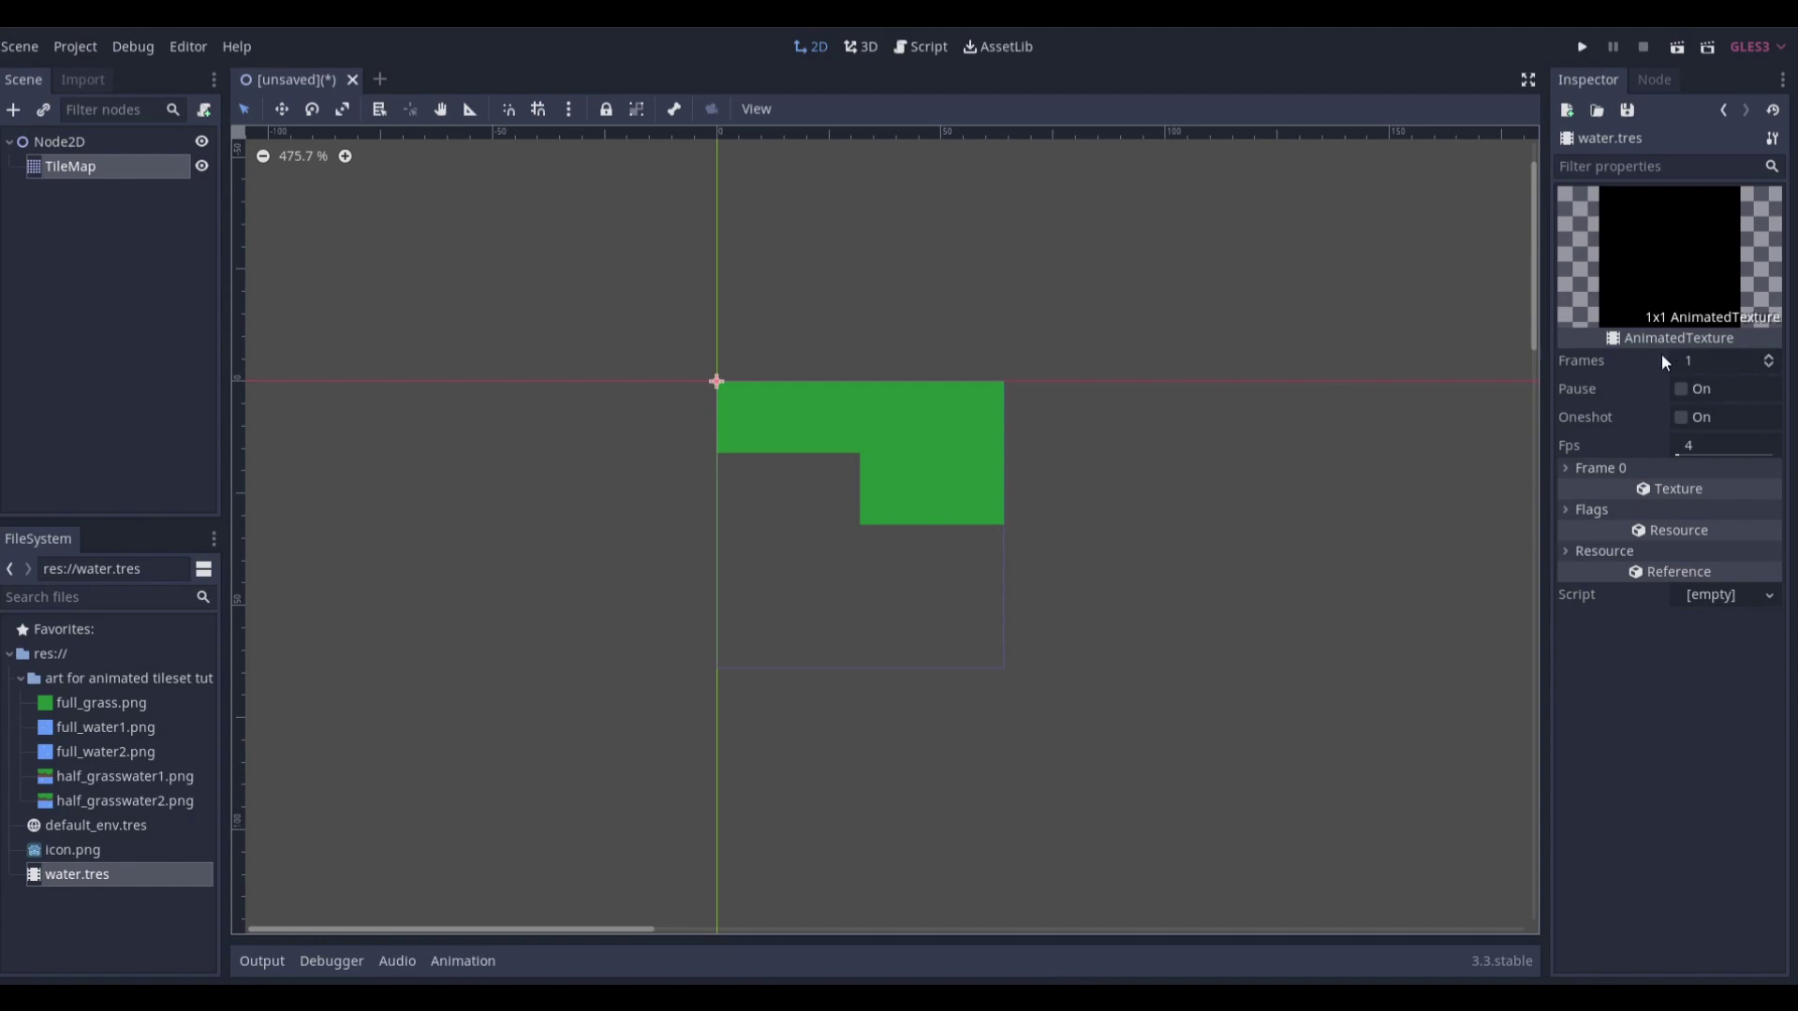
Give water.tres 2 frames using full_water1.png and full_water2.png
{"action": "left_click", "coordinate": [1708, 364]}
{"action": "type", "text": "2"}
{"action": "key", "text": "Return"}
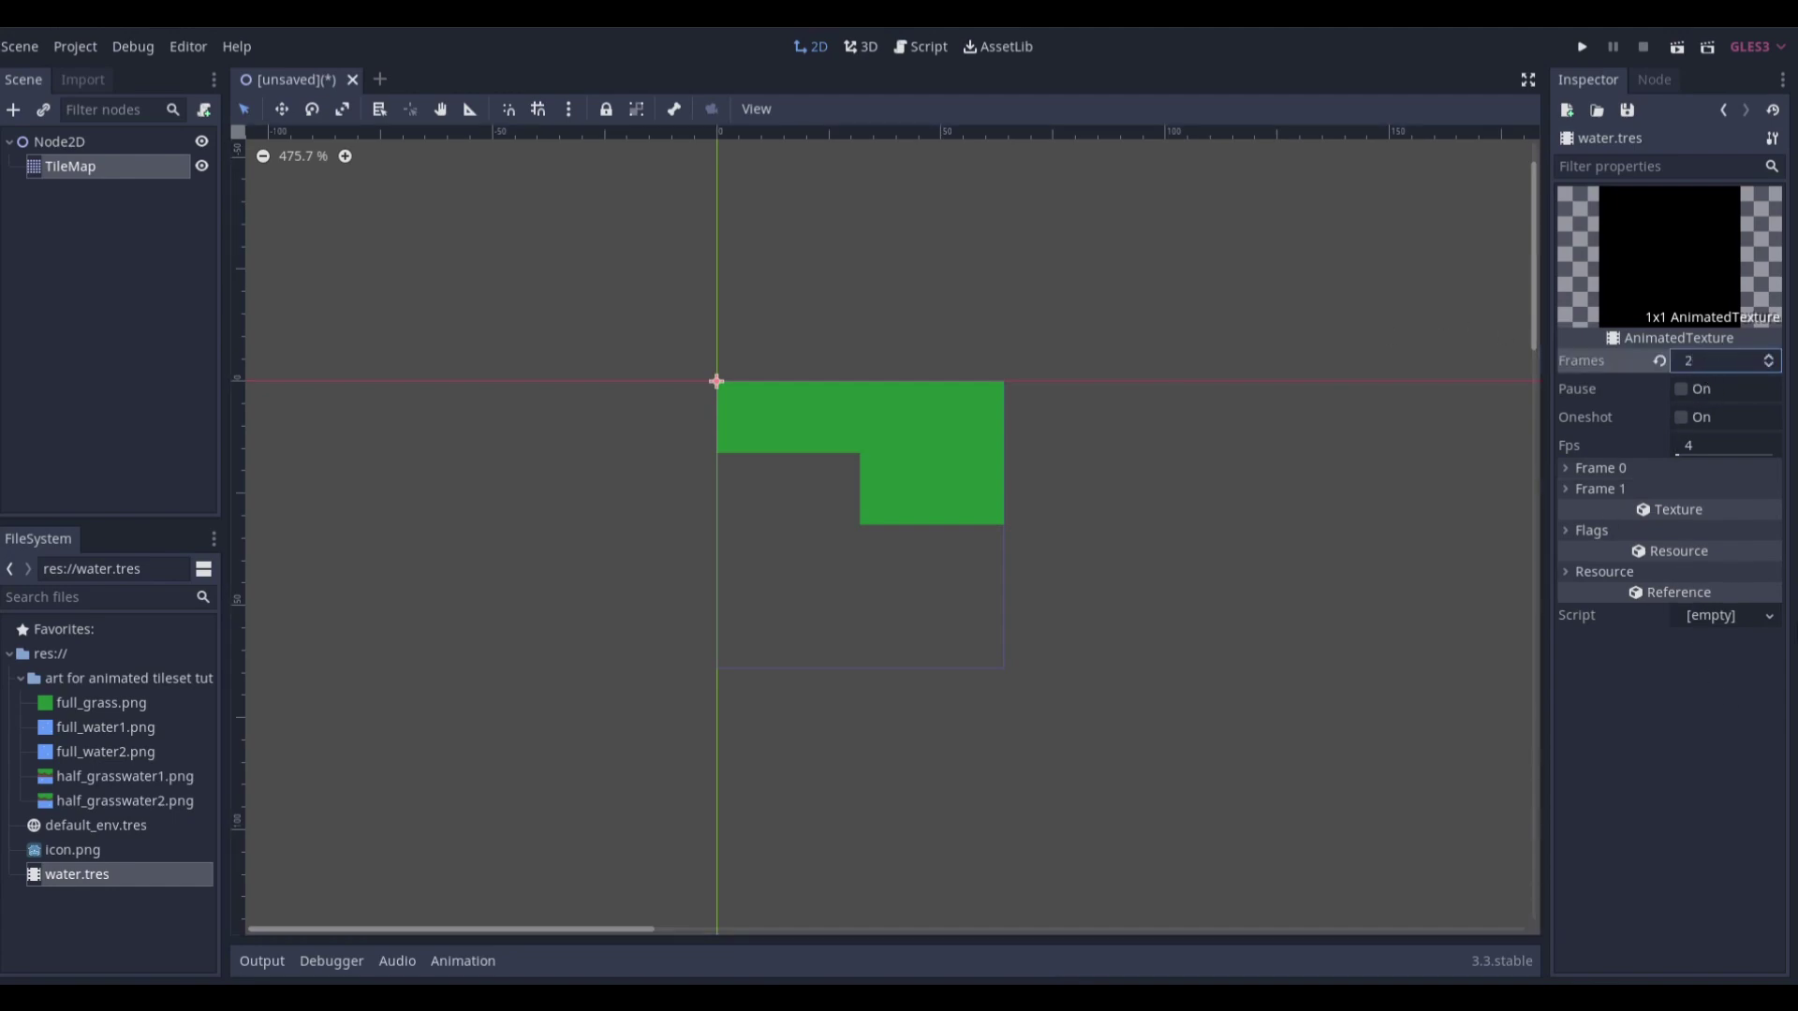
{"action": "left_click", "coordinate": [1601, 468]}
{"action": "left_click", "coordinate": [1586, 545]}
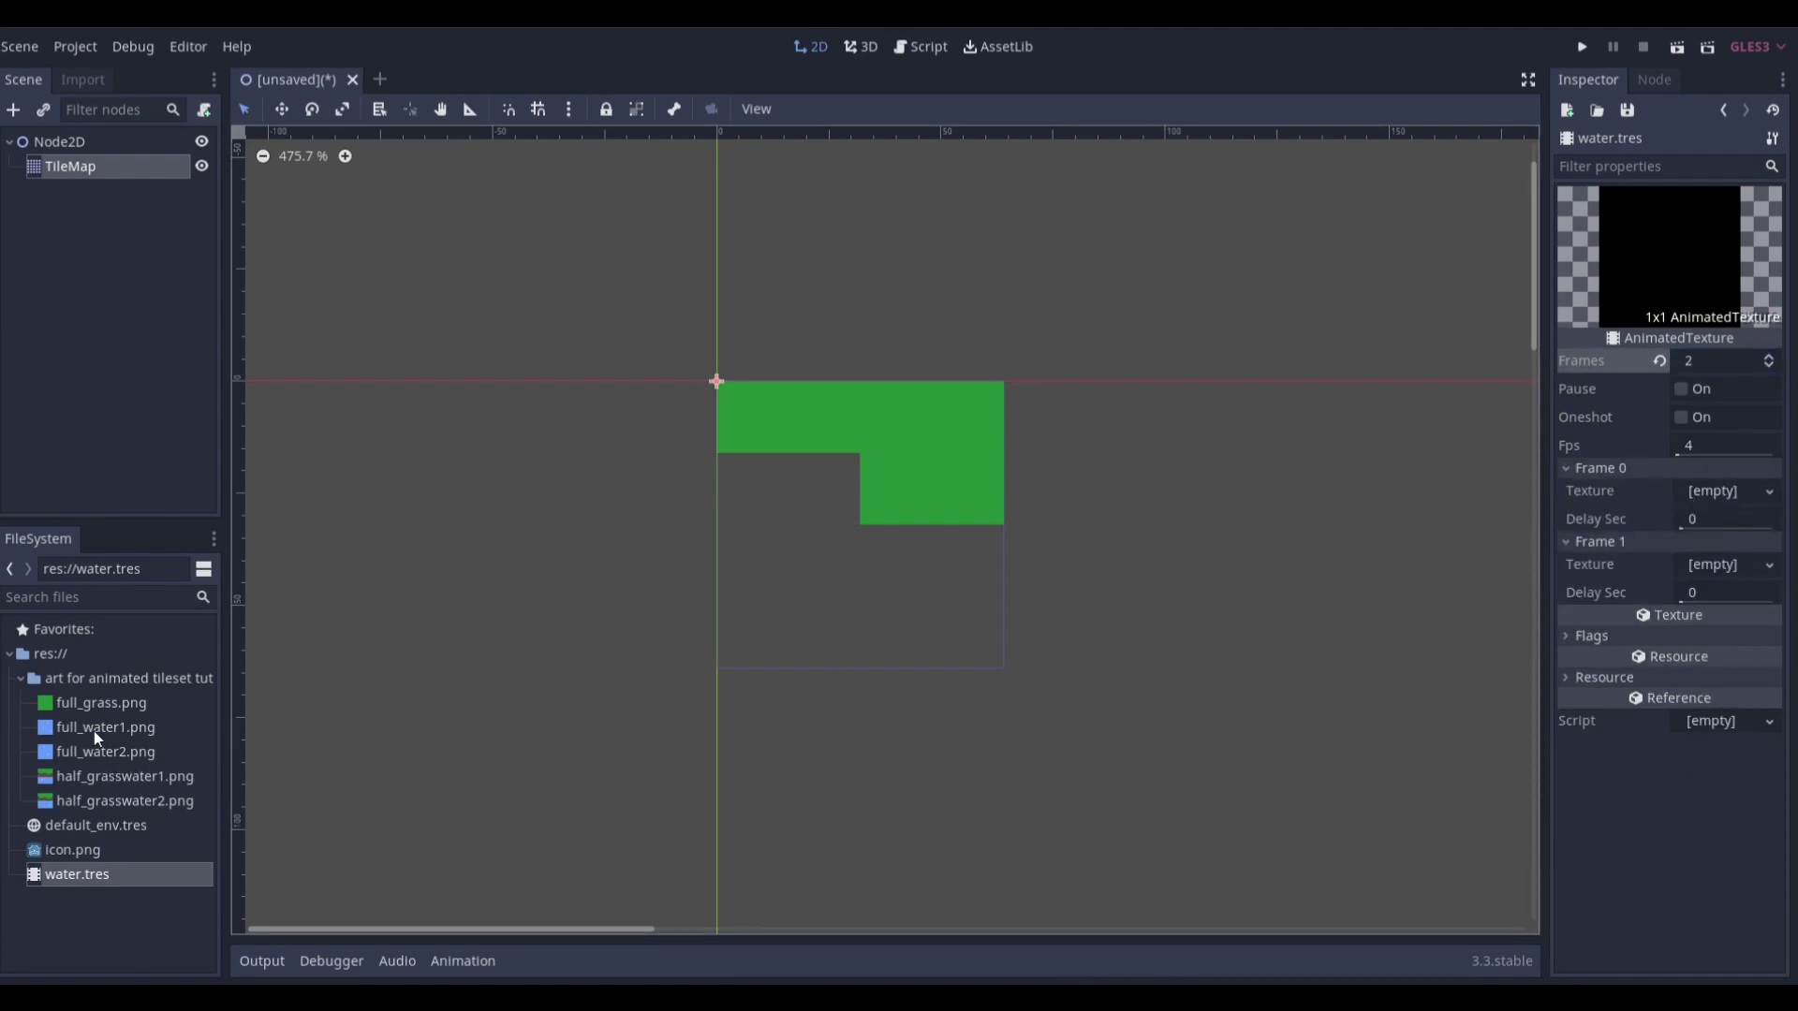
{"action": "left_click_drag", "start_coordinate": [87, 728], "coordinate": [1719, 500]}
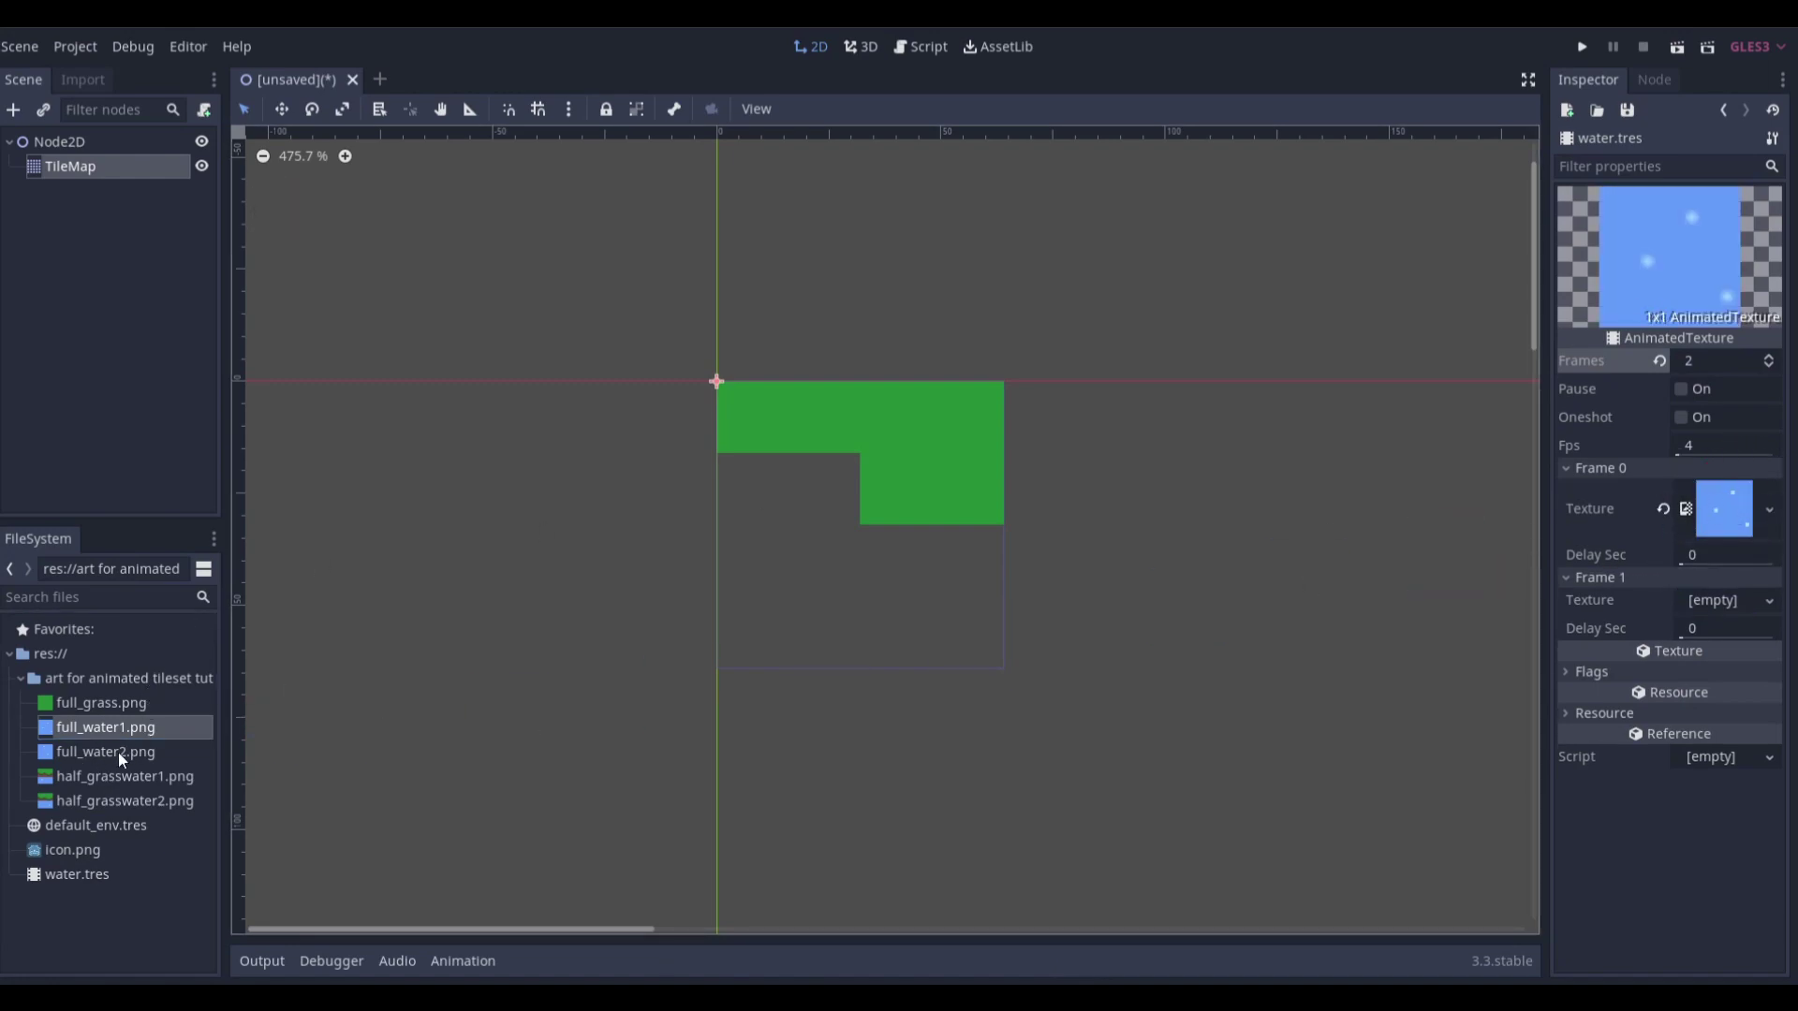
{"action": "left_click_drag", "start_coordinate": [126, 749], "coordinate": [1714, 616]}
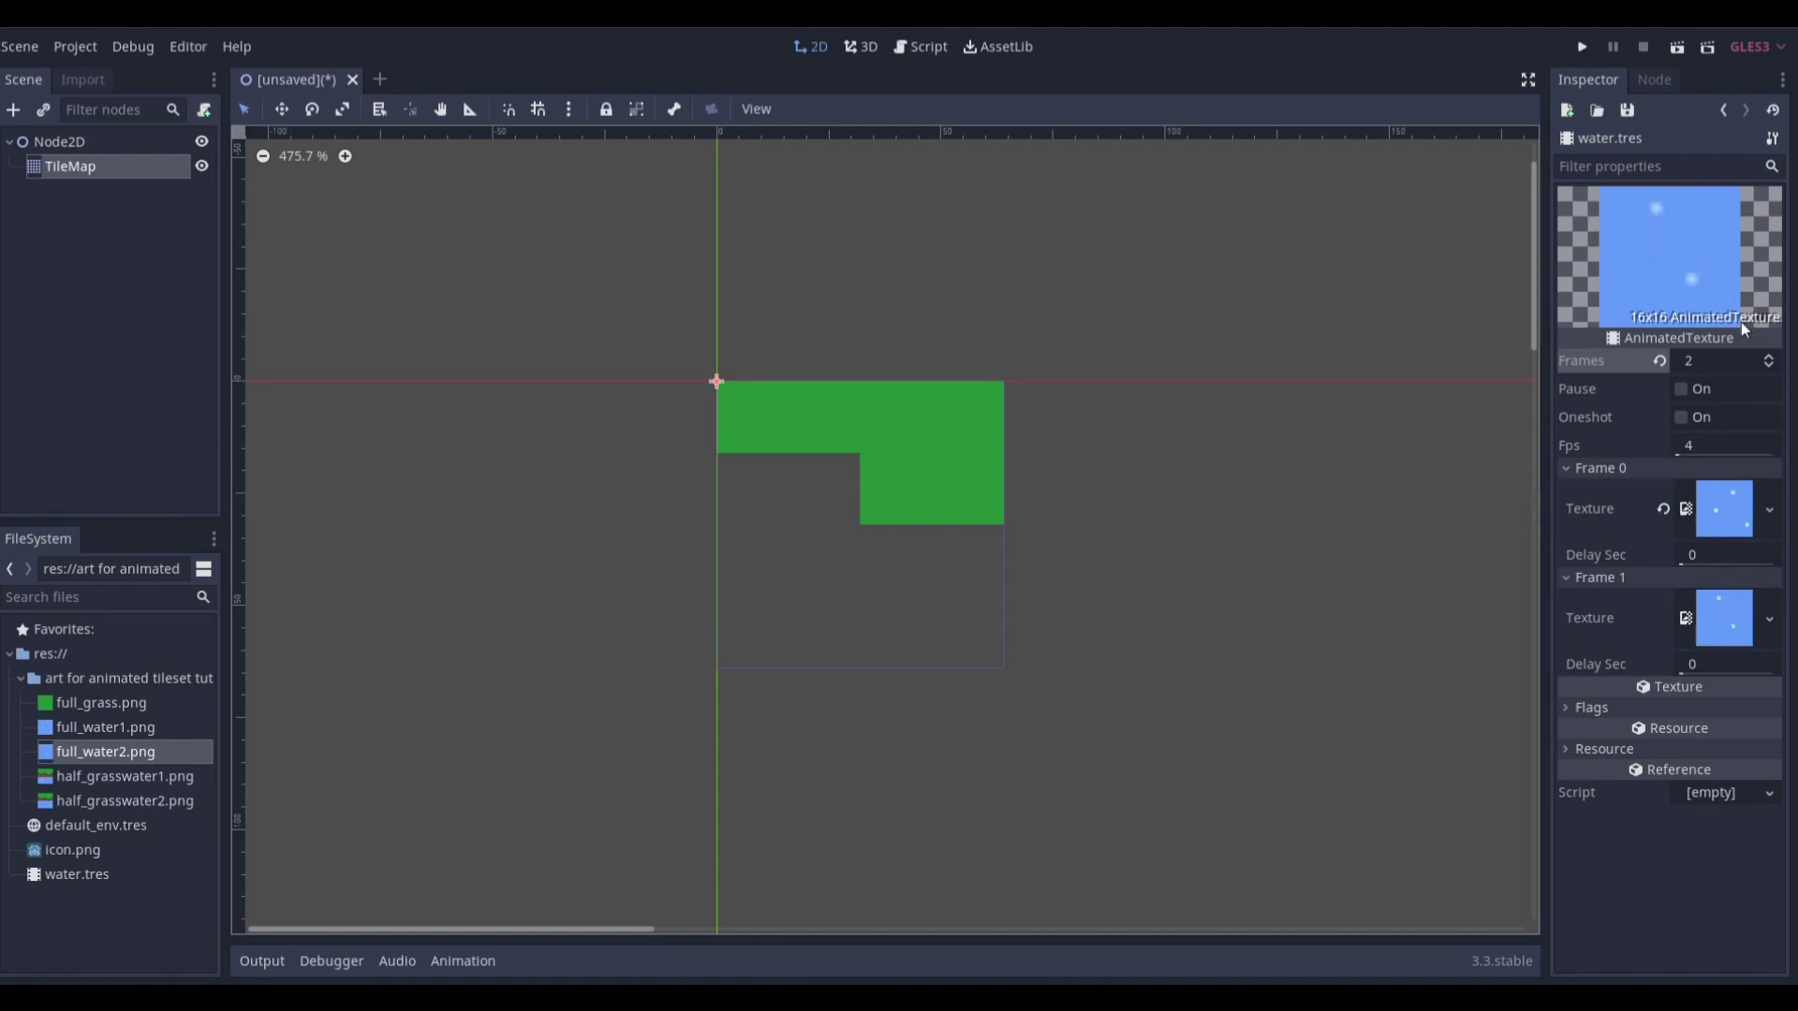
Set the water animation speed to 2 fps
{"action": "left_click", "coordinate": [1699, 444]}
{"action": "type", "text": "3"}
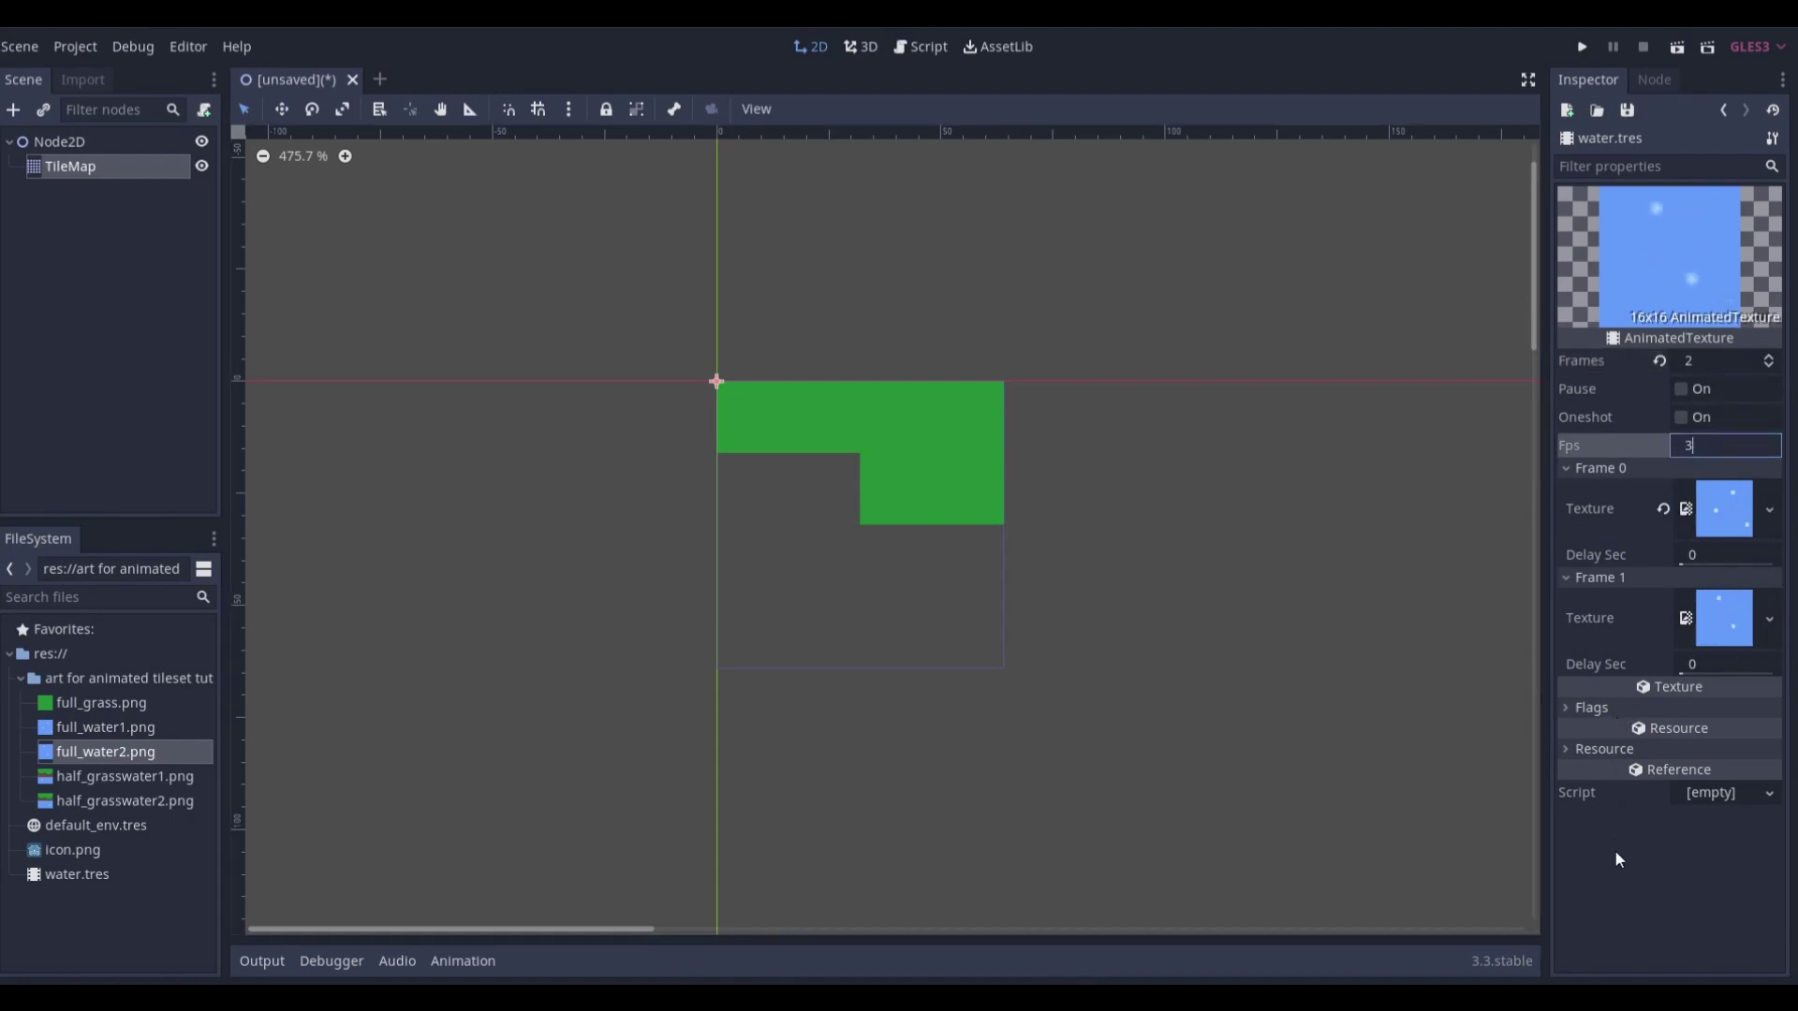
{"action": "key", "text": "BackSpace"}
{"action": "type", "text": "2"}
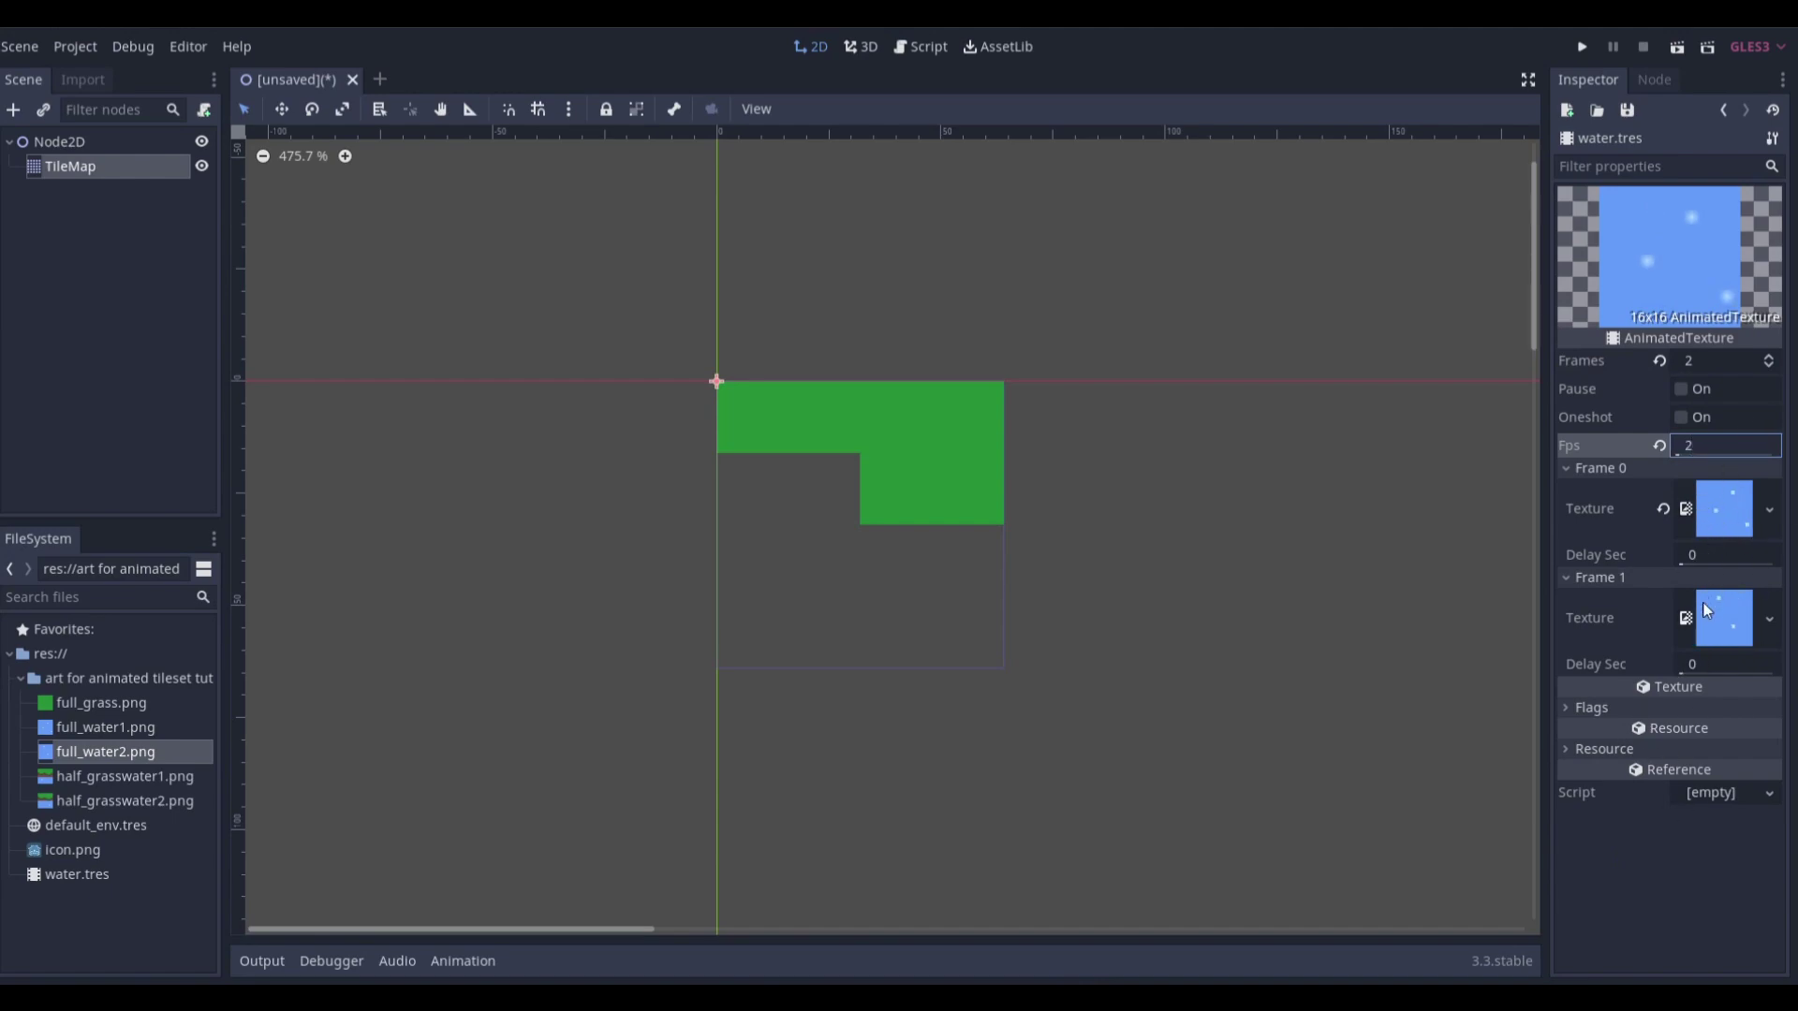
Reimport the five tile PNGs with the 2D Pixel import preset
{"action": "left_click", "coordinate": [110, 802]}
{"action": "left_click", "coordinate": [118, 713], "text": "shift"}
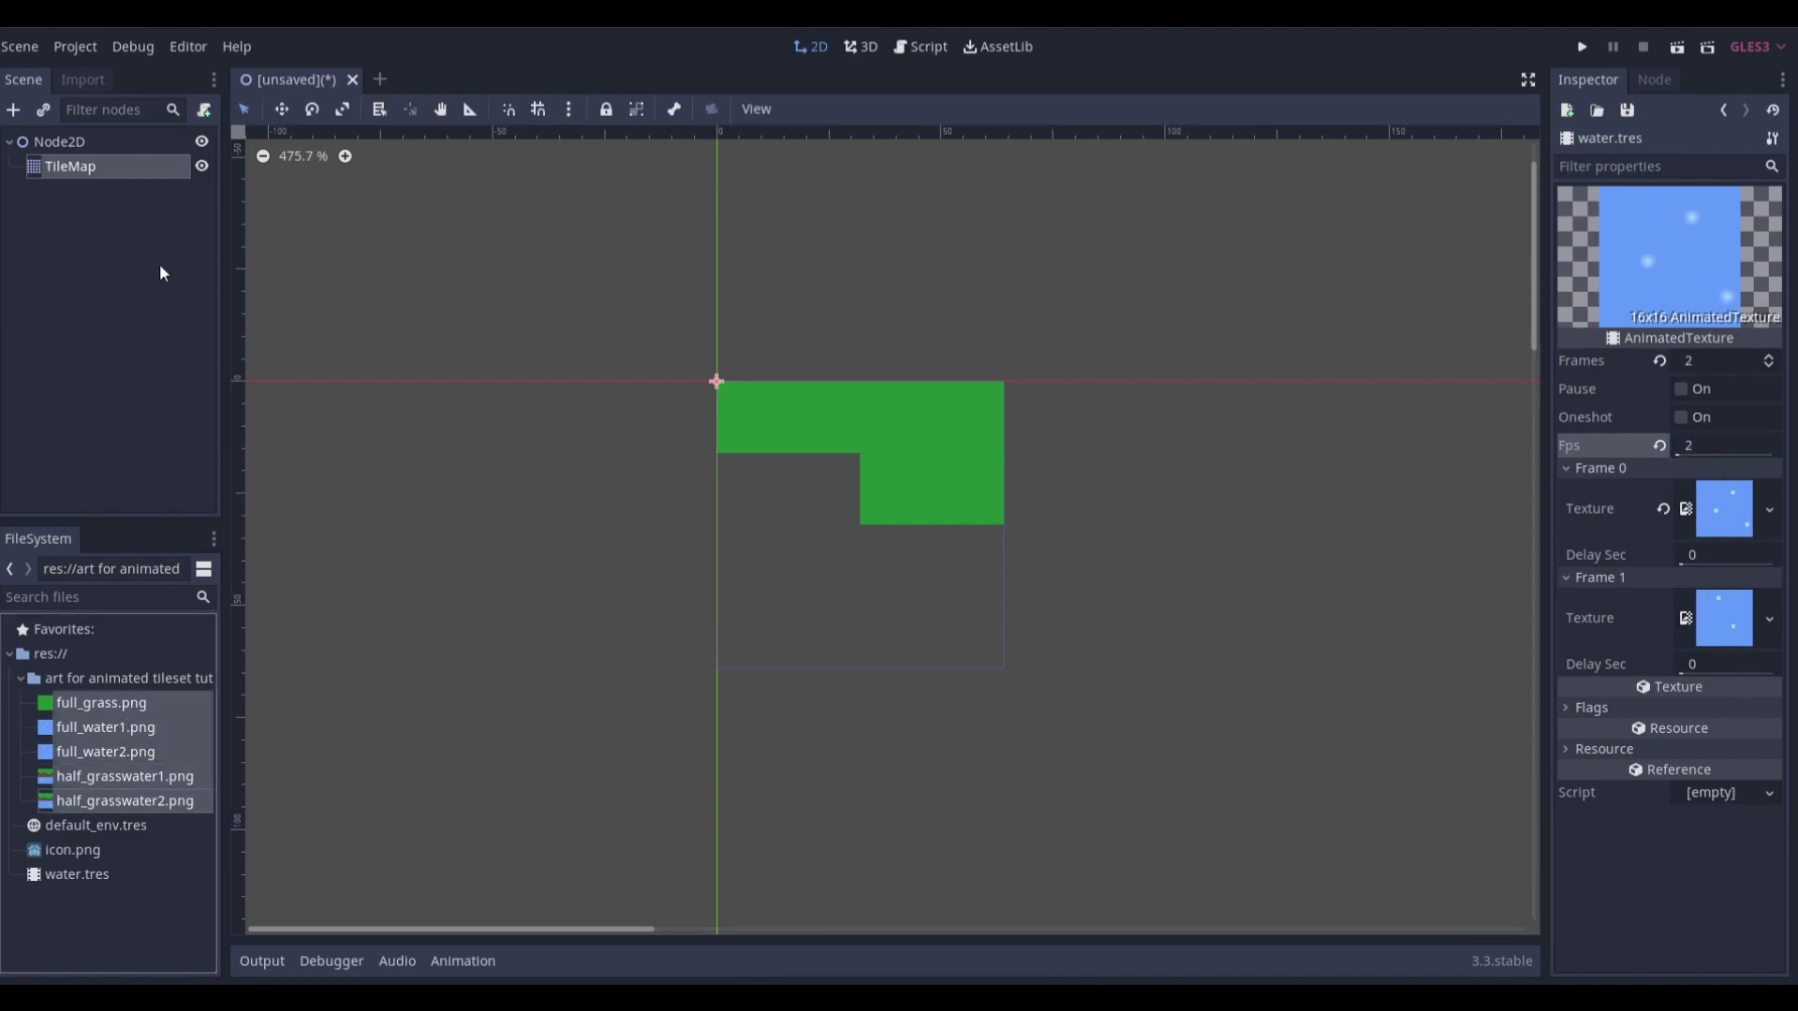
{"action": "left_click", "coordinate": [78, 78]}
{"action": "left_click", "coordinate": [188, 166]}
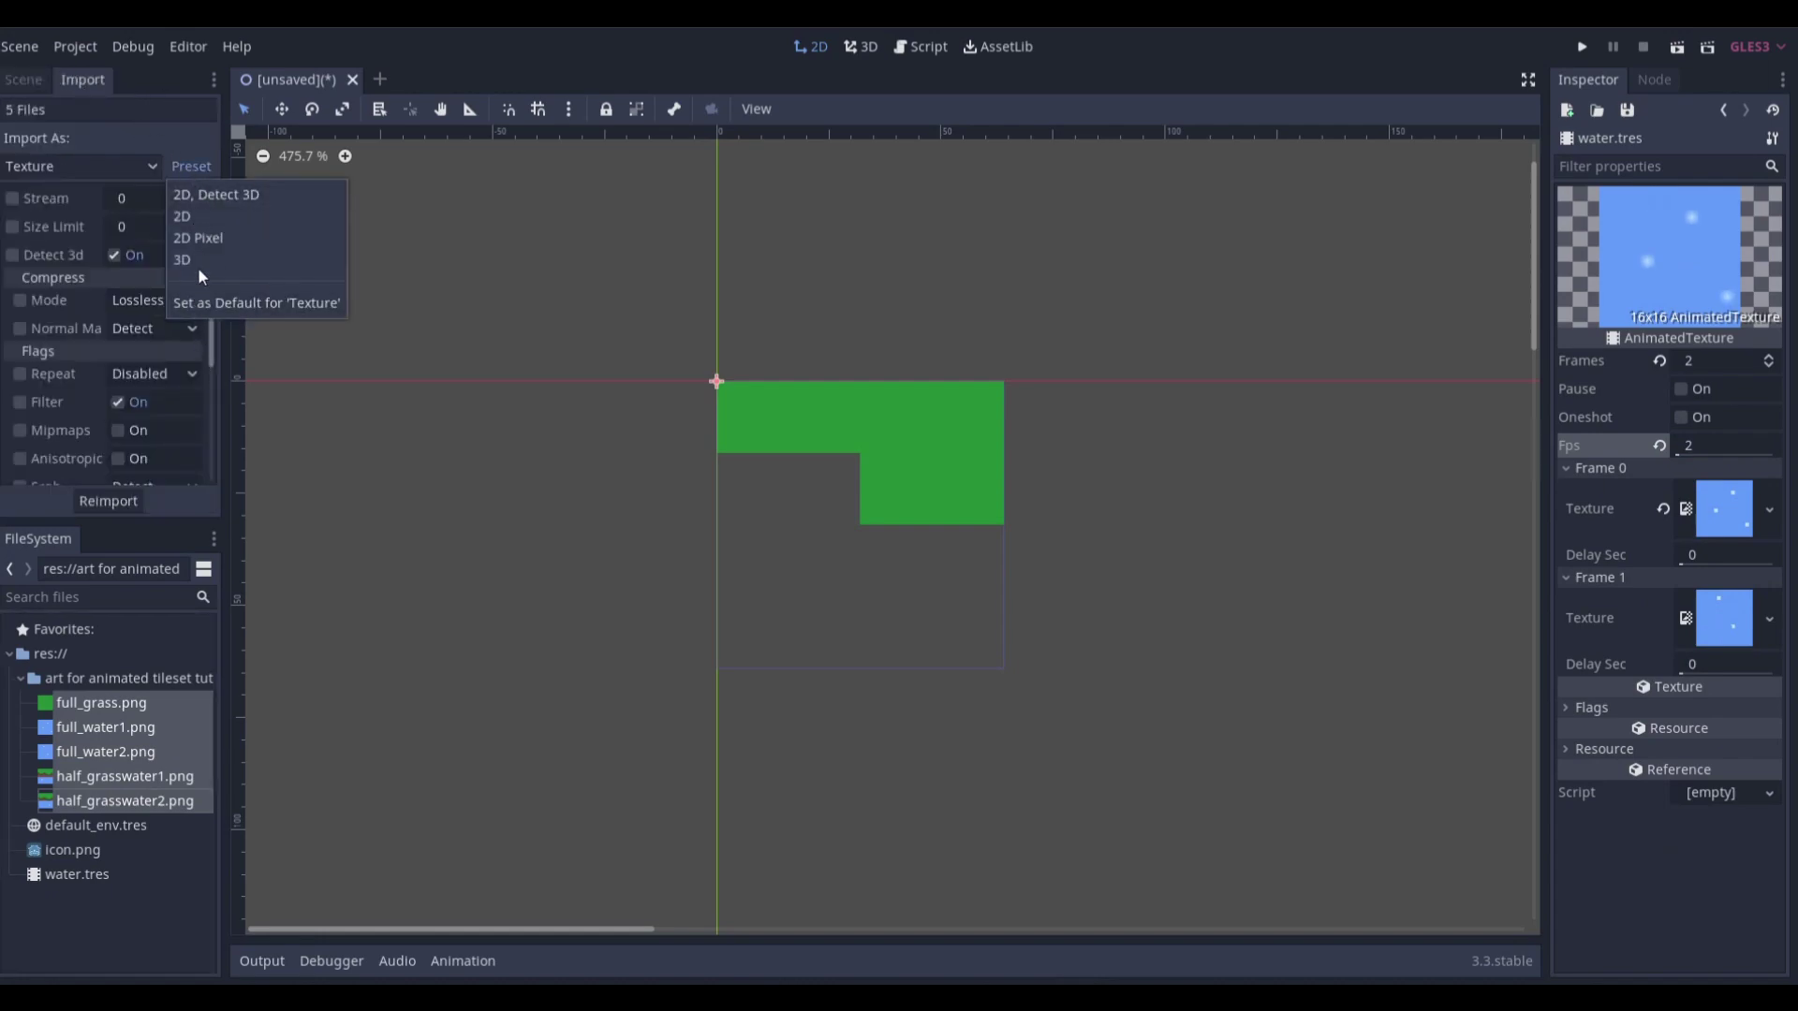
{"action": "left_click", "coordinate": [192, 216]}
{"action": "left_click", "coordinate": [187, 166]}
{"action": "left_click", "coordinate": [206, 238]}
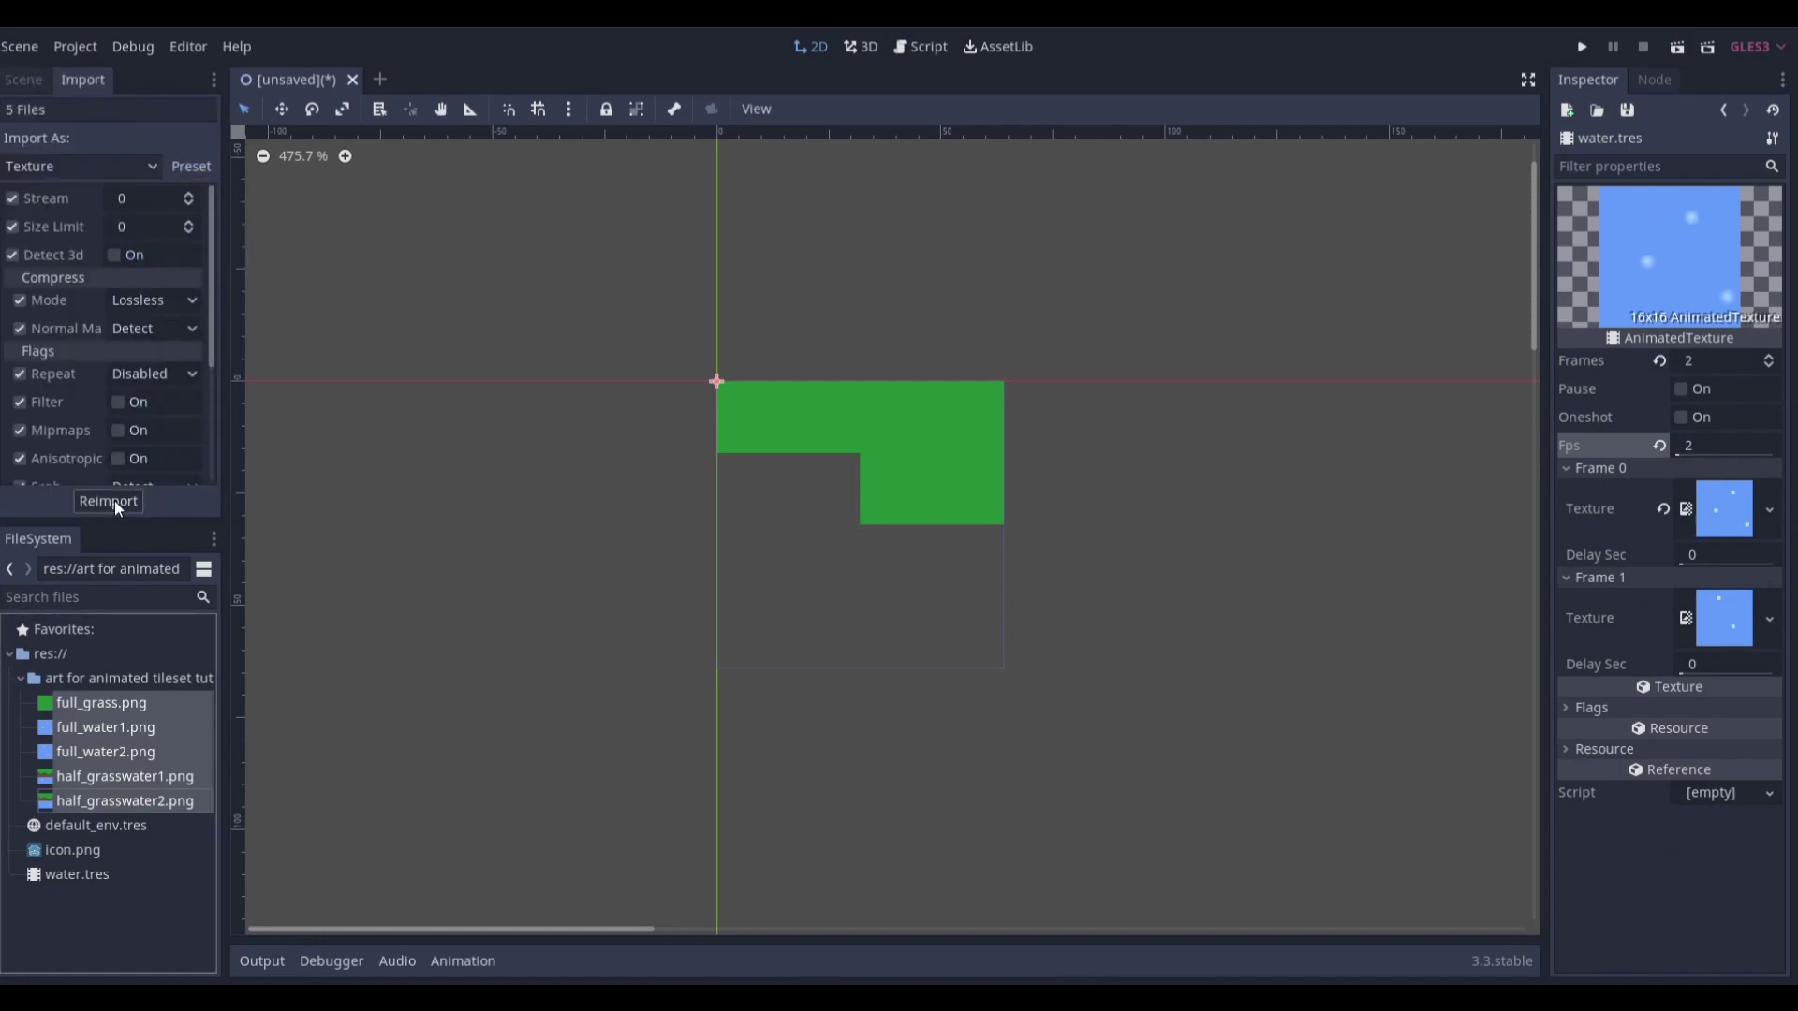
{"action": "left_click", "coordinate": [114, 500]}
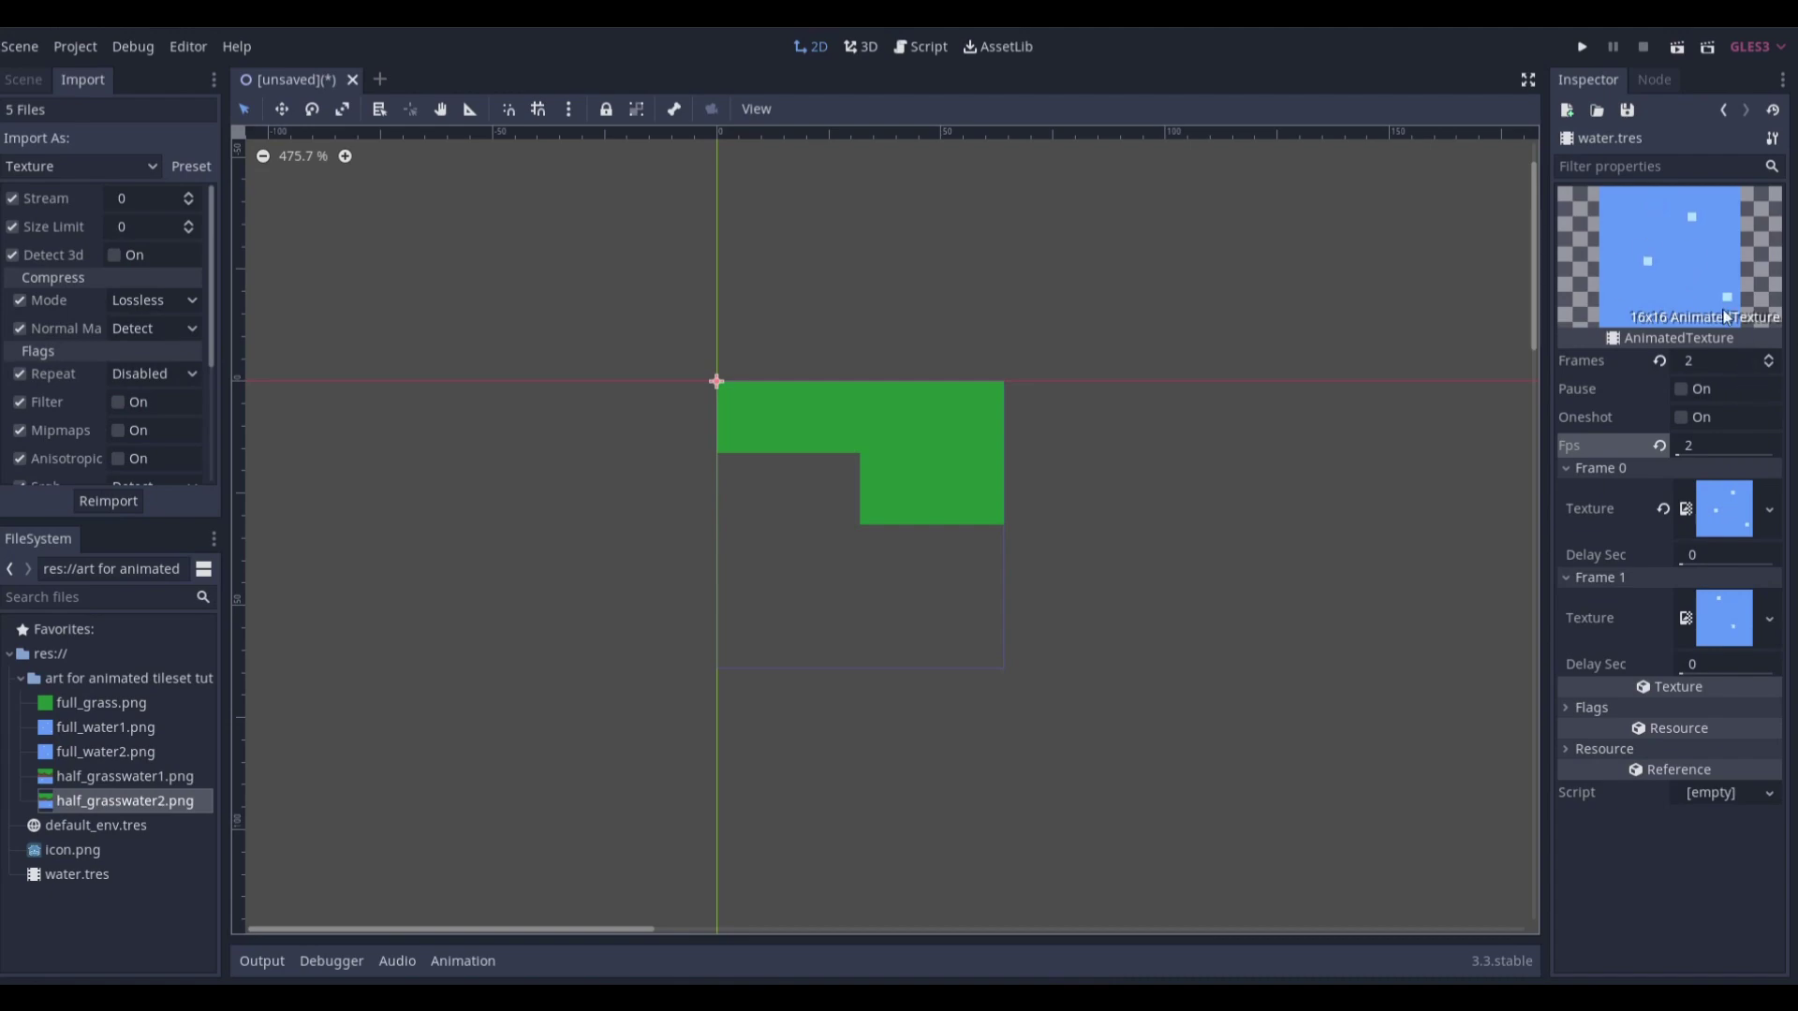
{"action": "left_click", "coordinate": [1424, 478]}
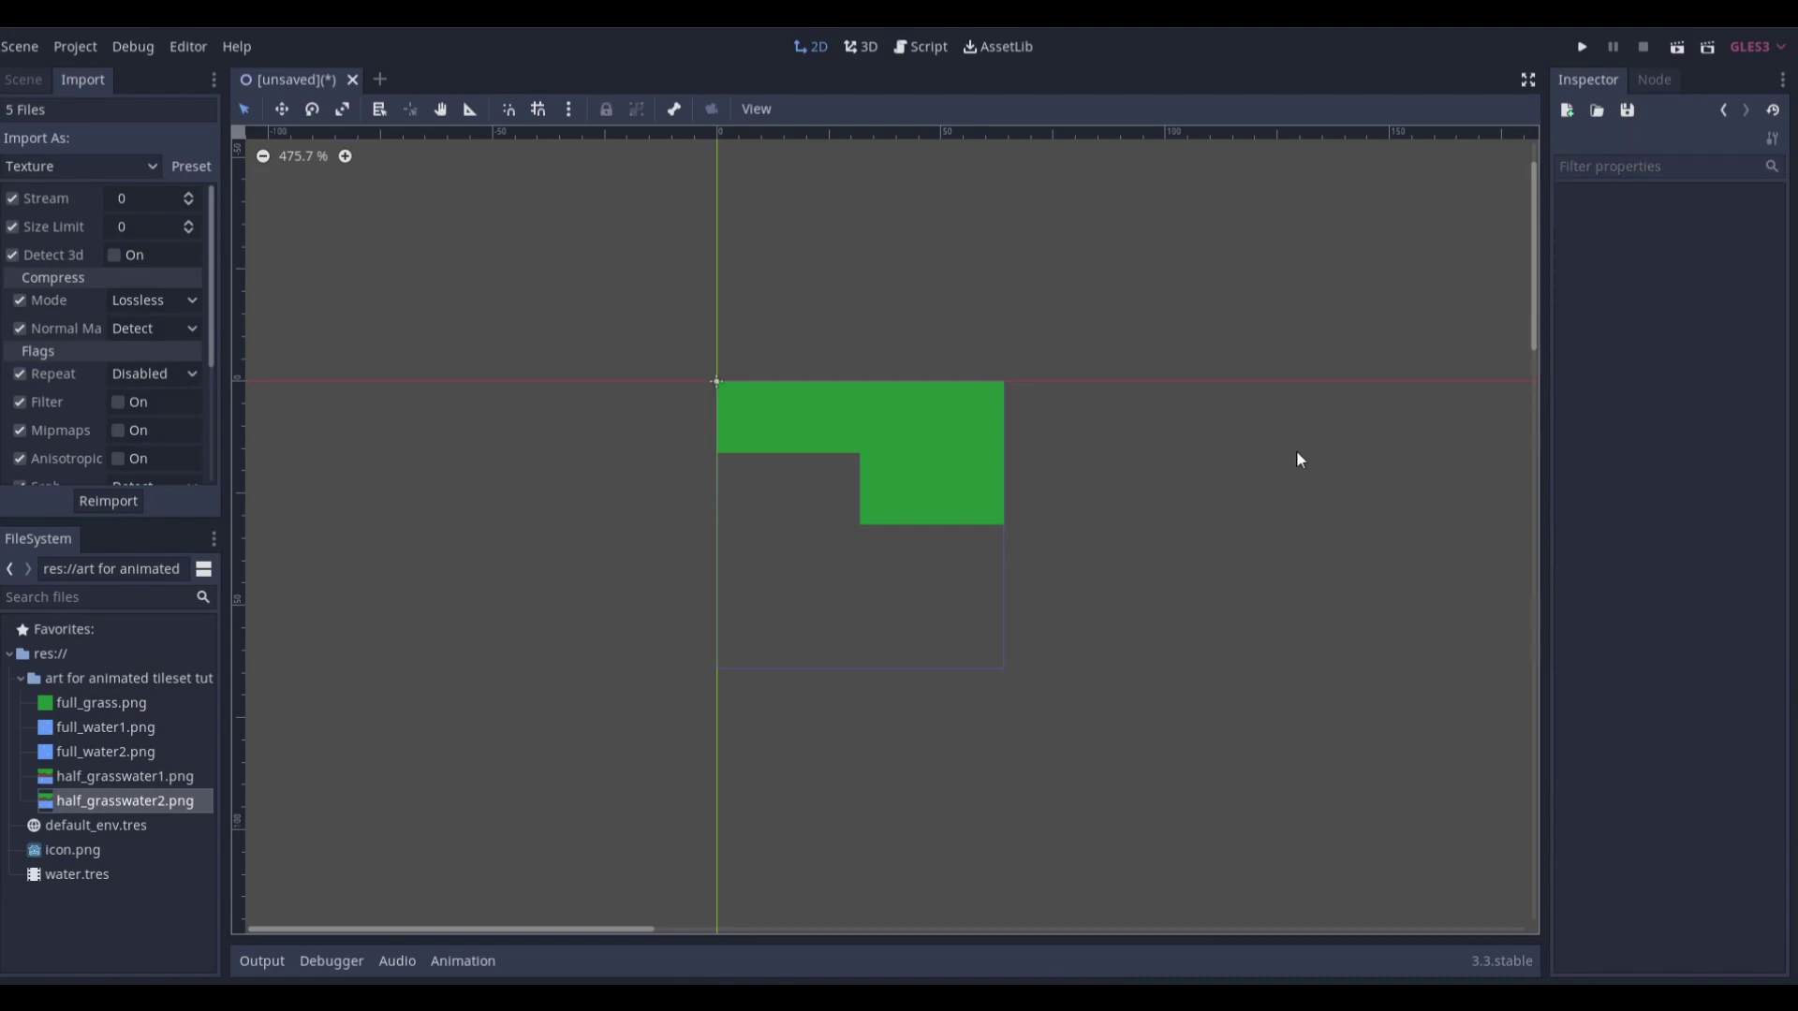
{"action": "left_click", "coordinate": [106, 874]}
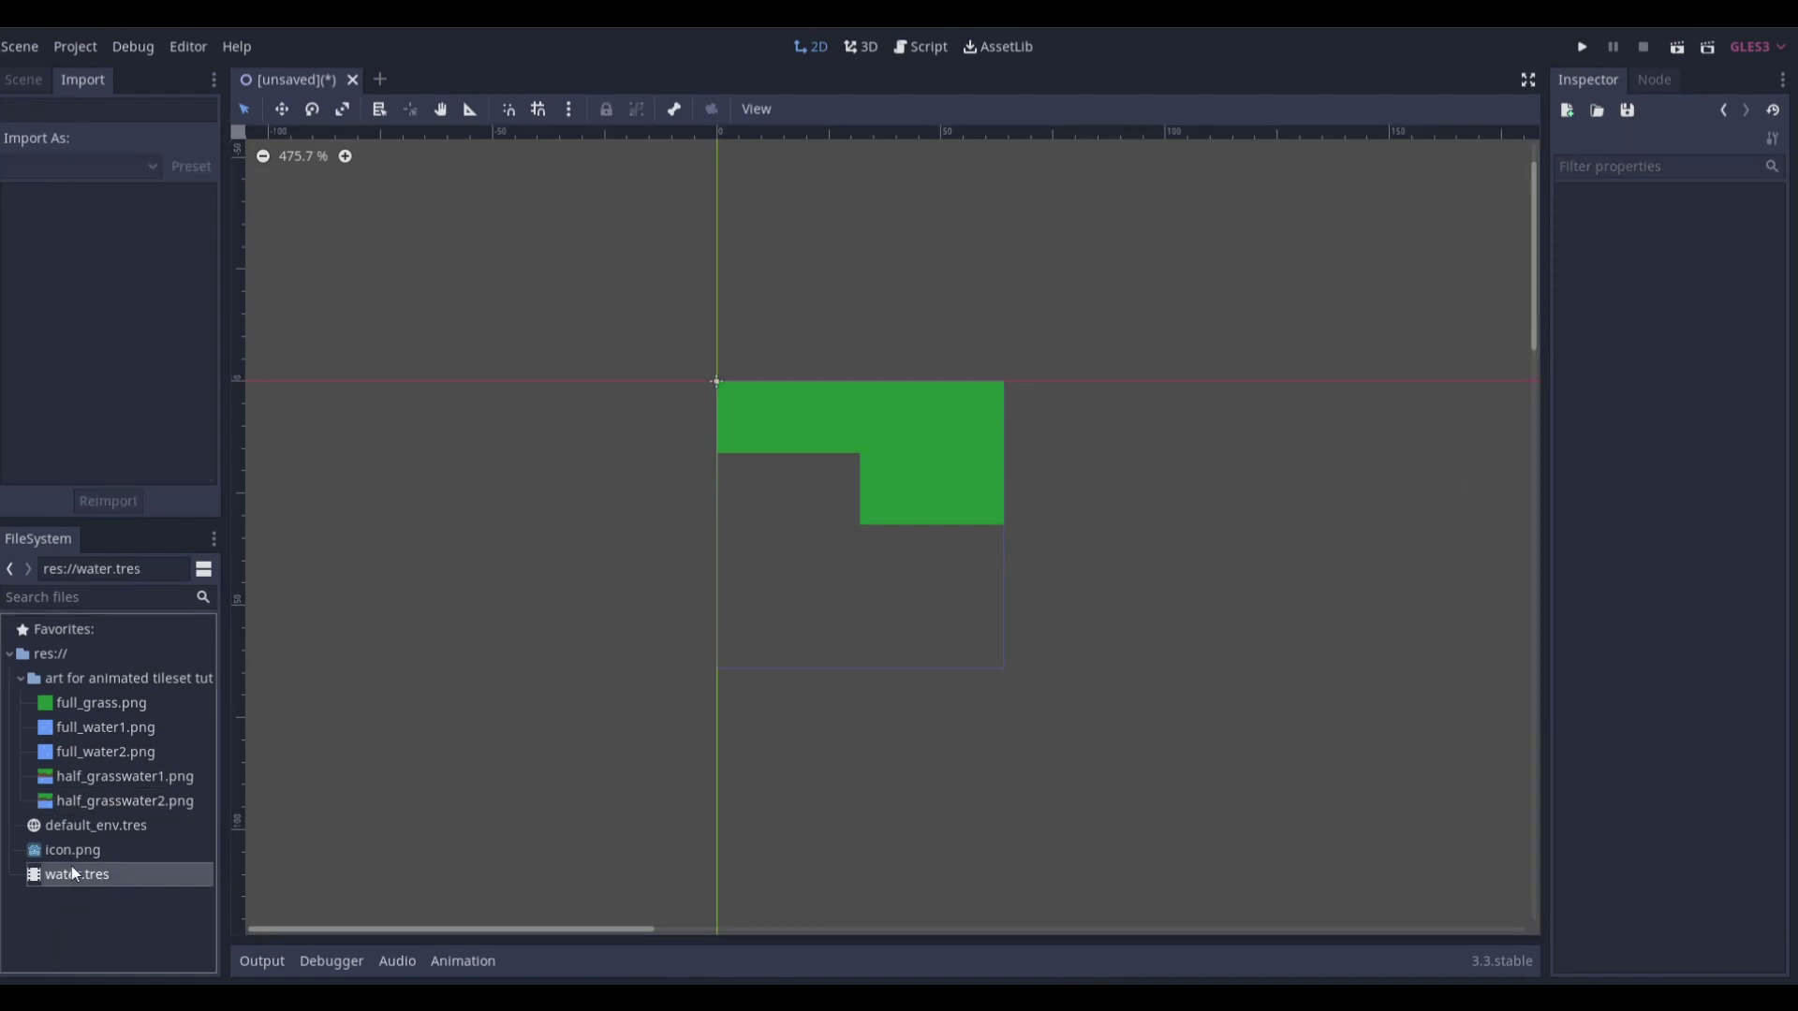
Create another AnimatedTexture in res:// saved as grassandwater.tres
{"action": "right_click", "coordinate": [71, 655]}
{"action": "left_click", "coordinate": [141, 862]}
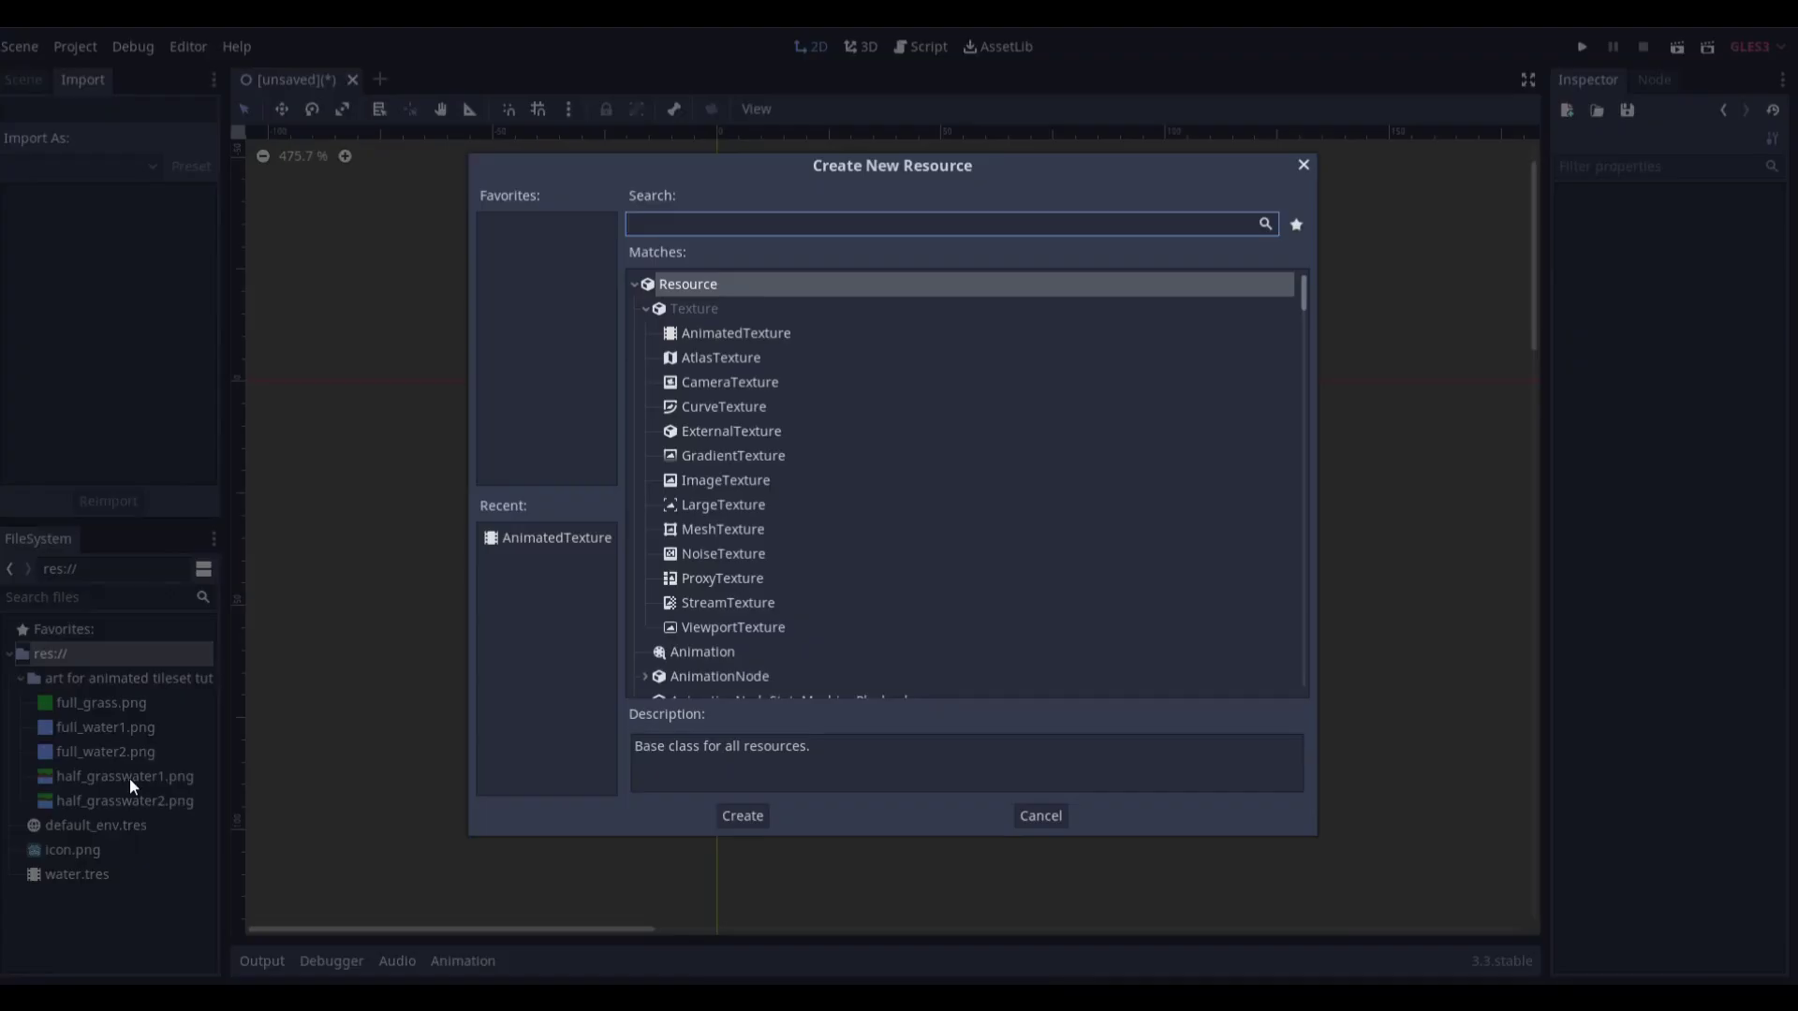
{"action": "double_click", "coordinate": [736, 334]}
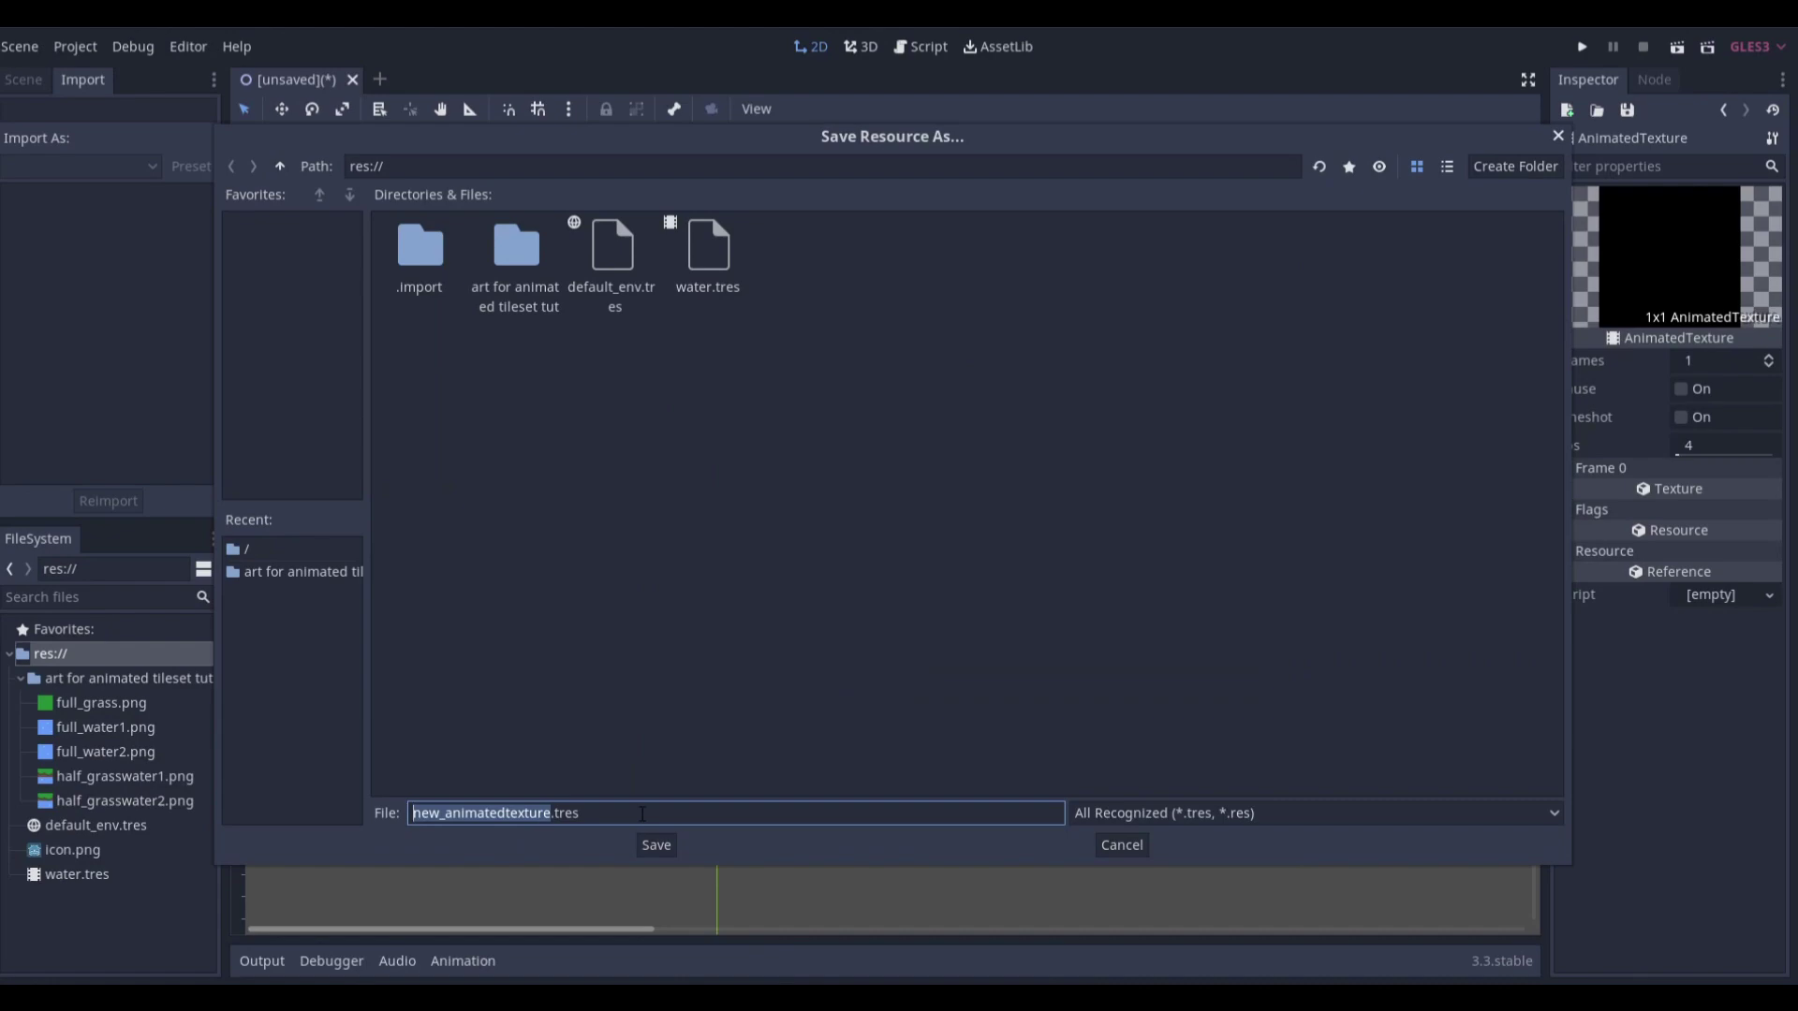
{"action": "type", "text": "grassandwa"}
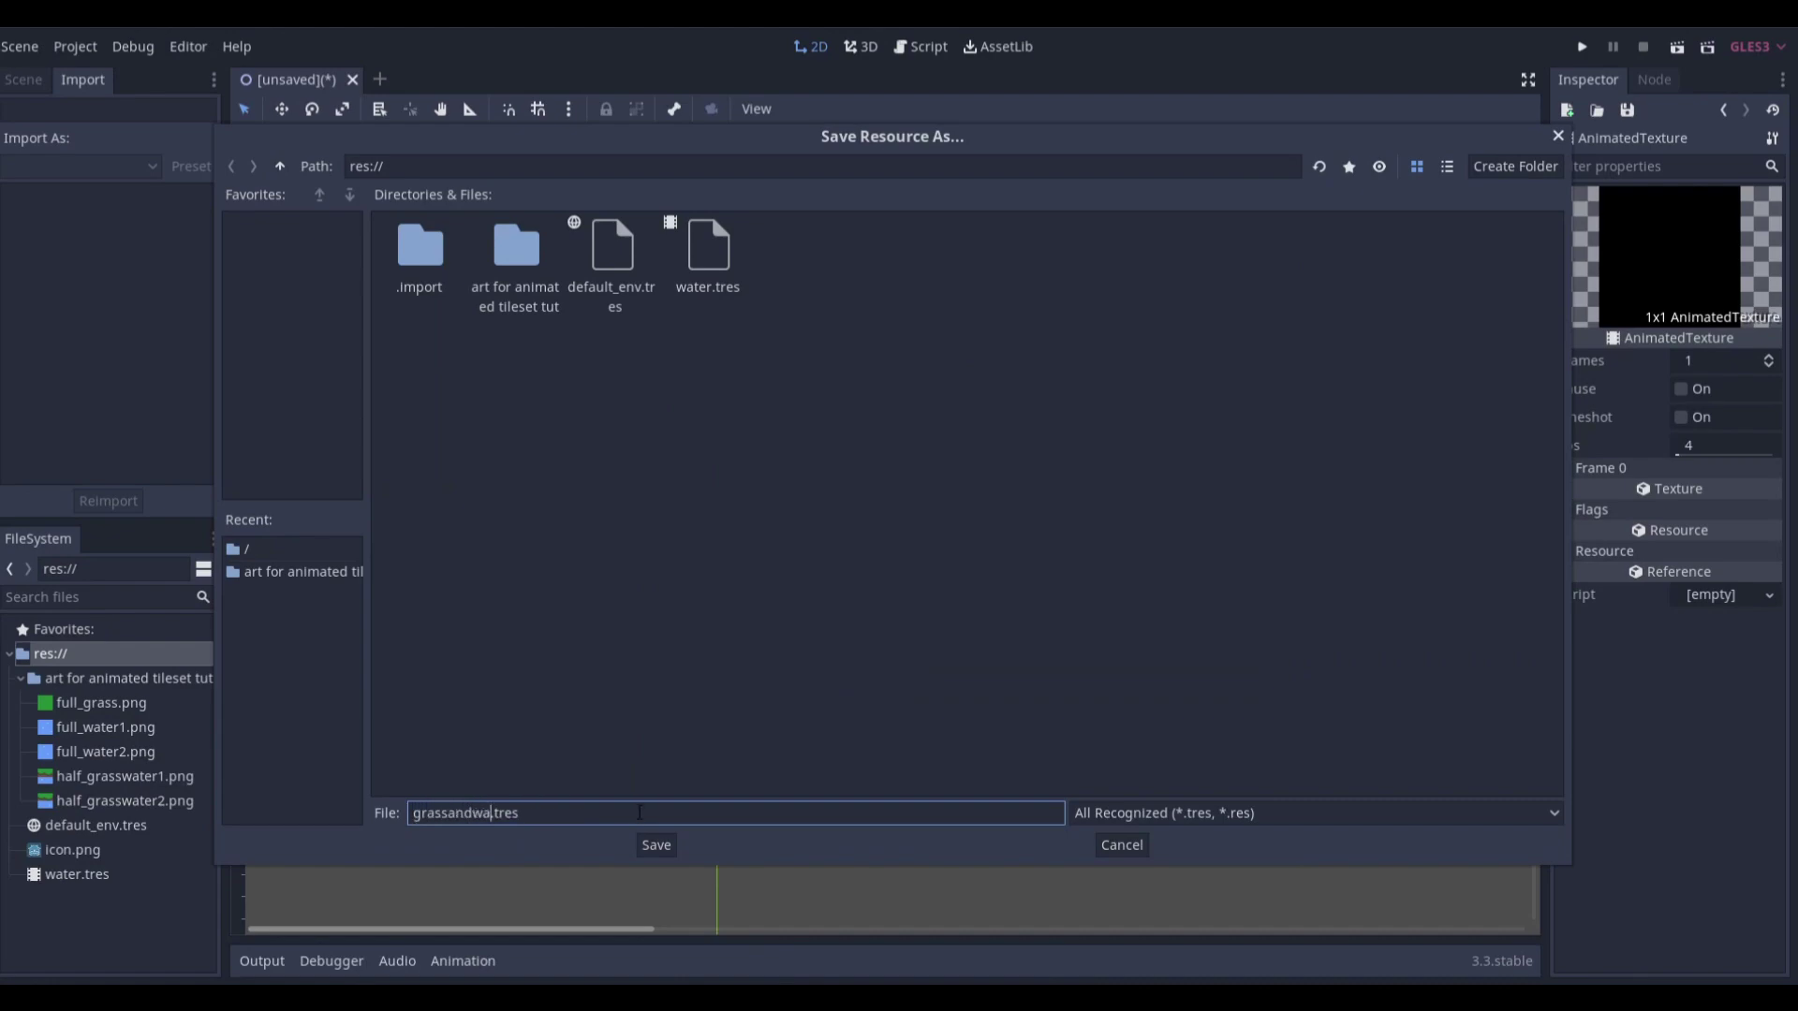
{"action": "type", "text": "ter"}
{"action": "key", "text": "Return"}
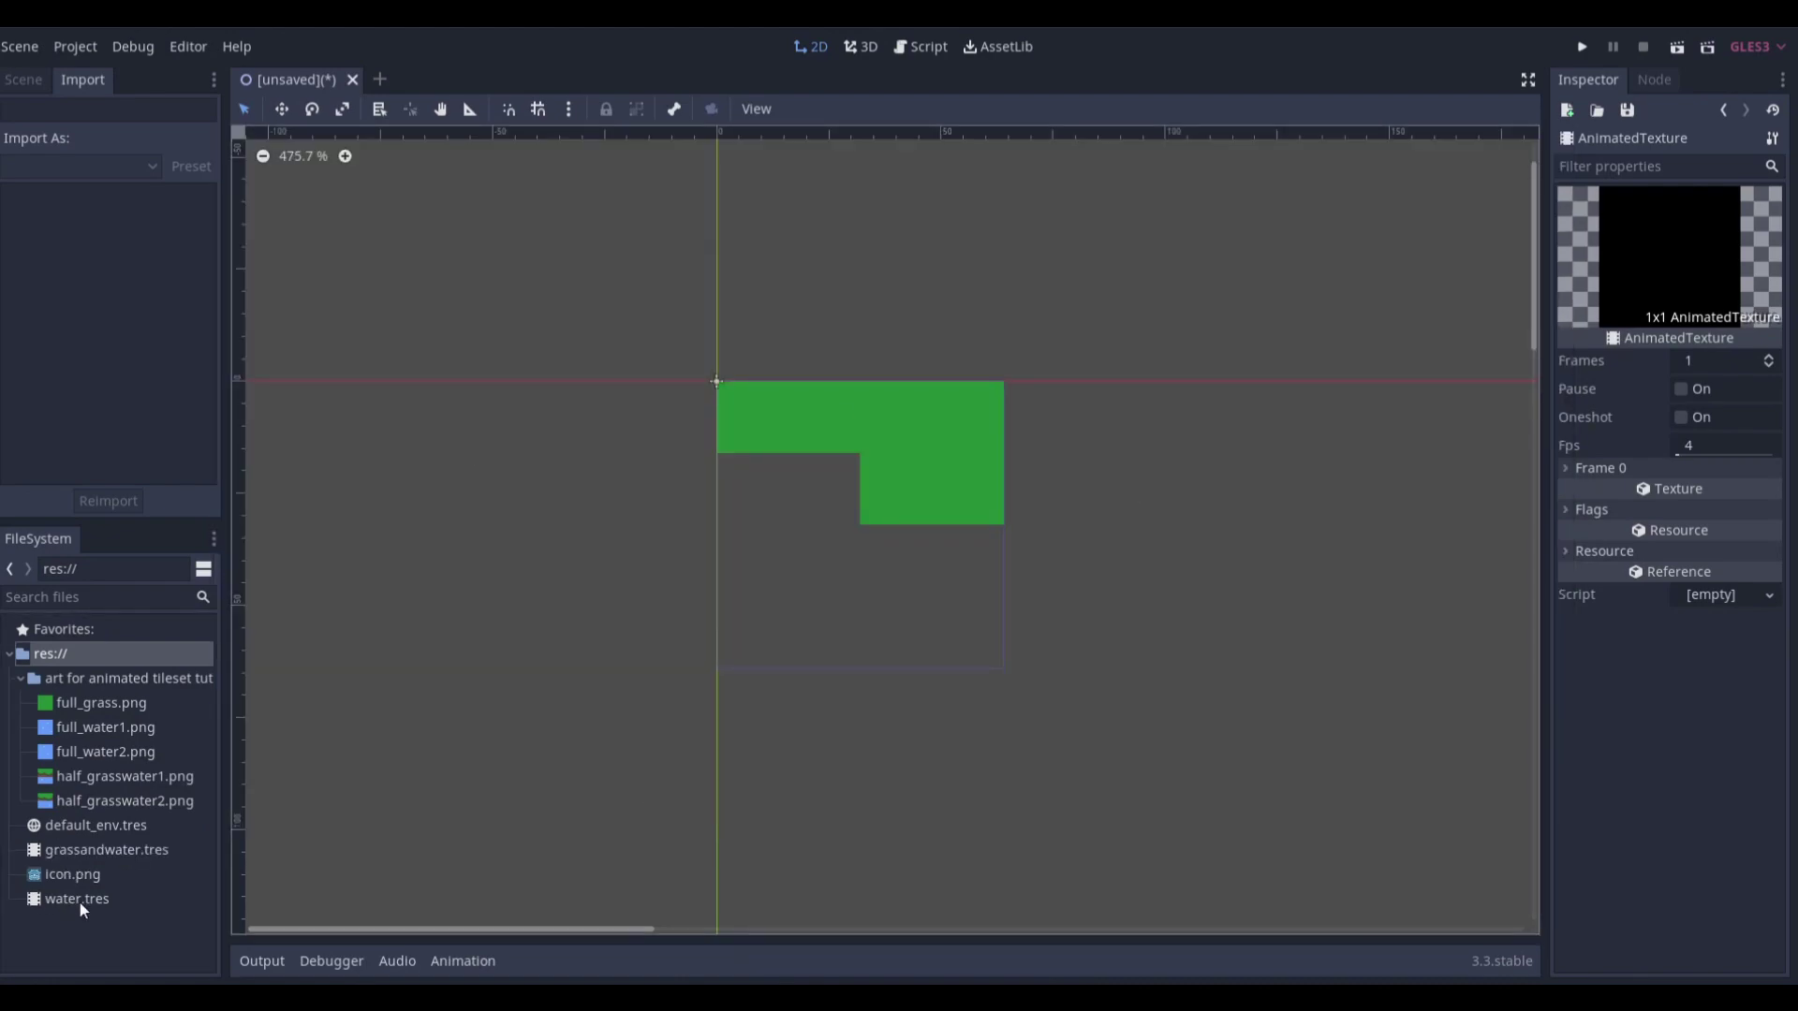
Give grassandwater.tres 2 frames at 2 fps using half_grasswater1.png and half_grasswater2.png
{"action": "left_click", "coordinate": [1723, 361]}
{"action": "type", "text": "2"}
{"action": "left_click", "coordinate": [1694, 448]}
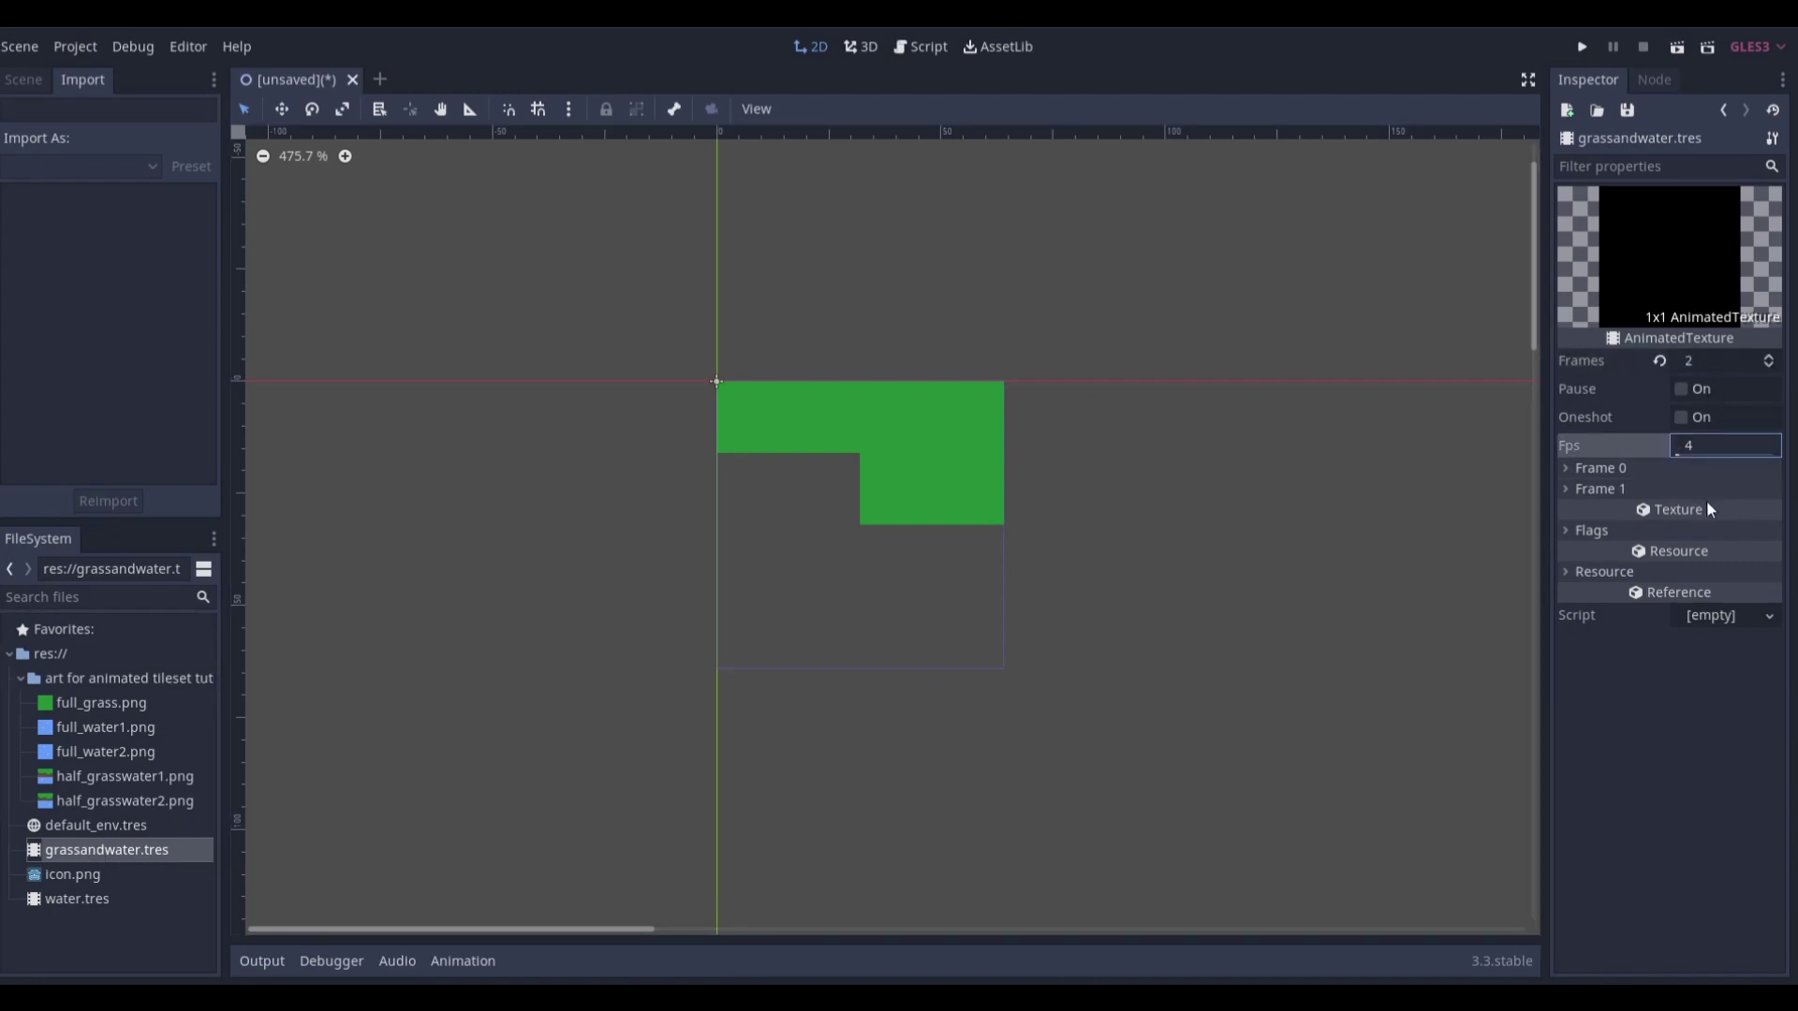
{"action": "key", "text": "Return"}
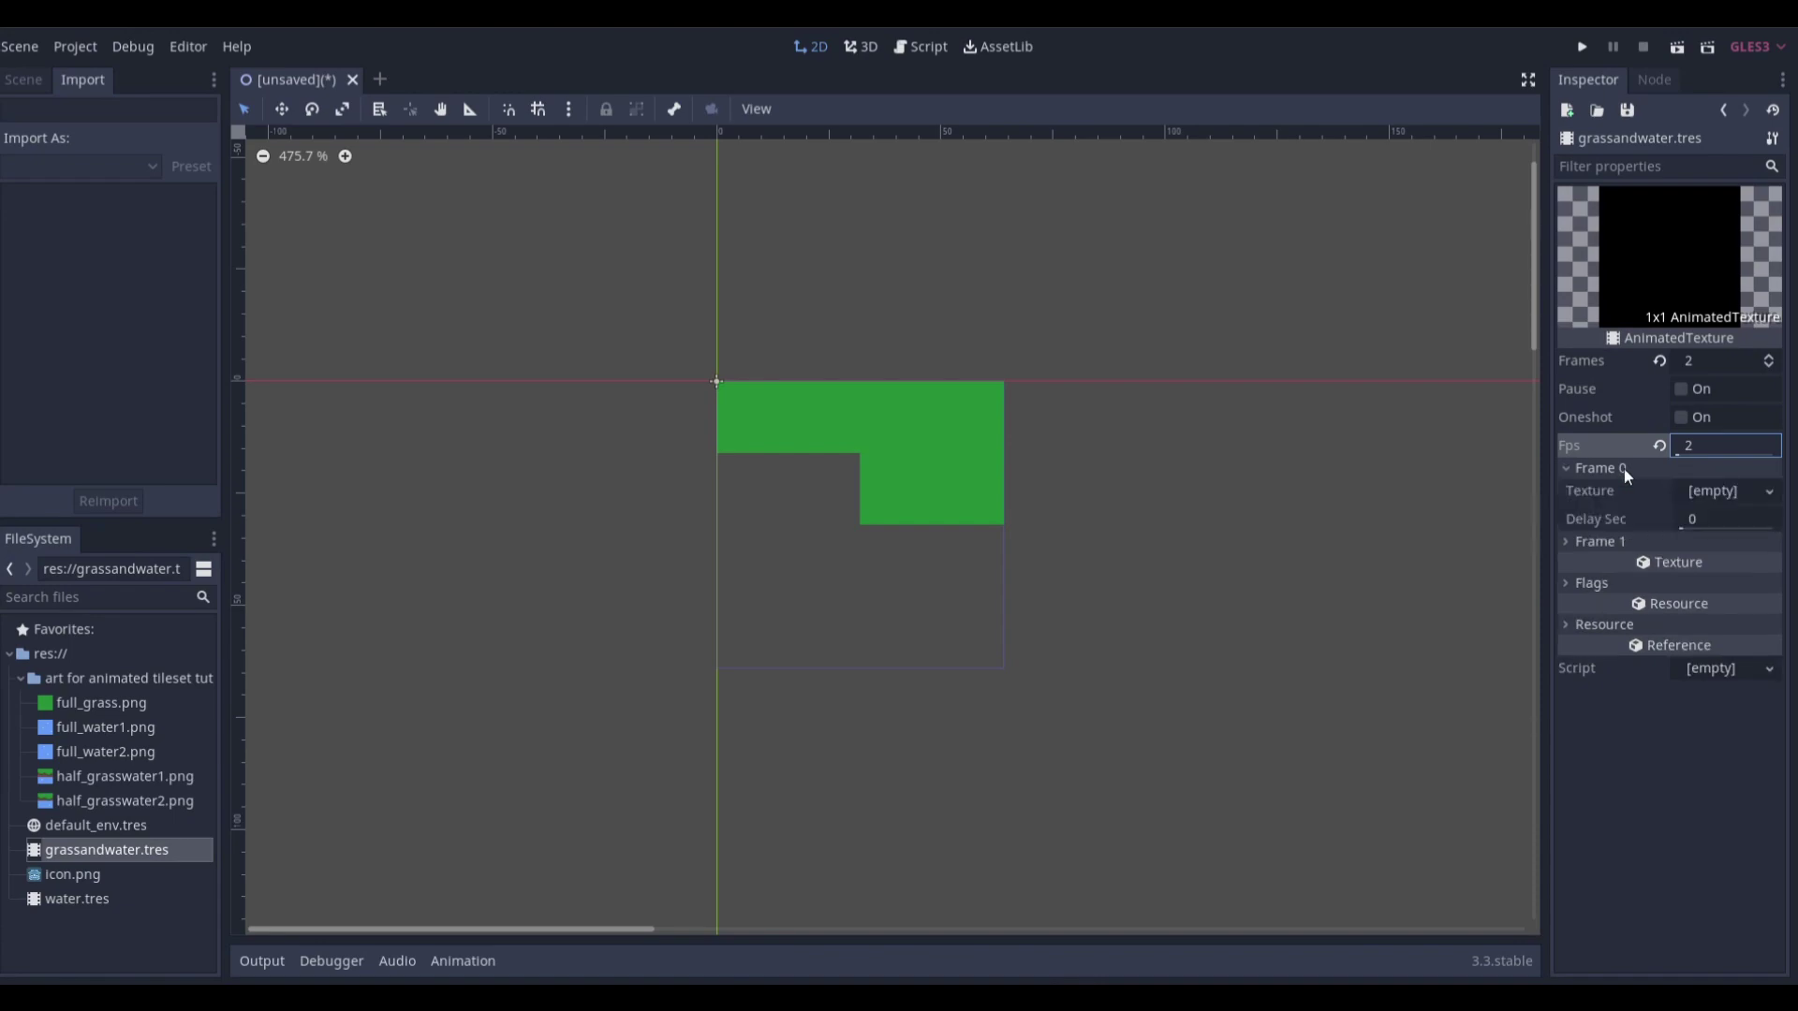
{"action": "left_click", "coordinate": [1599, 543]}
{"action": "left_click_drag", "start_coordinate": [95, 767], "coordinate": [1708, 501]}
{"action": "left_click_drag", "start_coordinate": [105, 799], "coordinate": [1721, 604]}
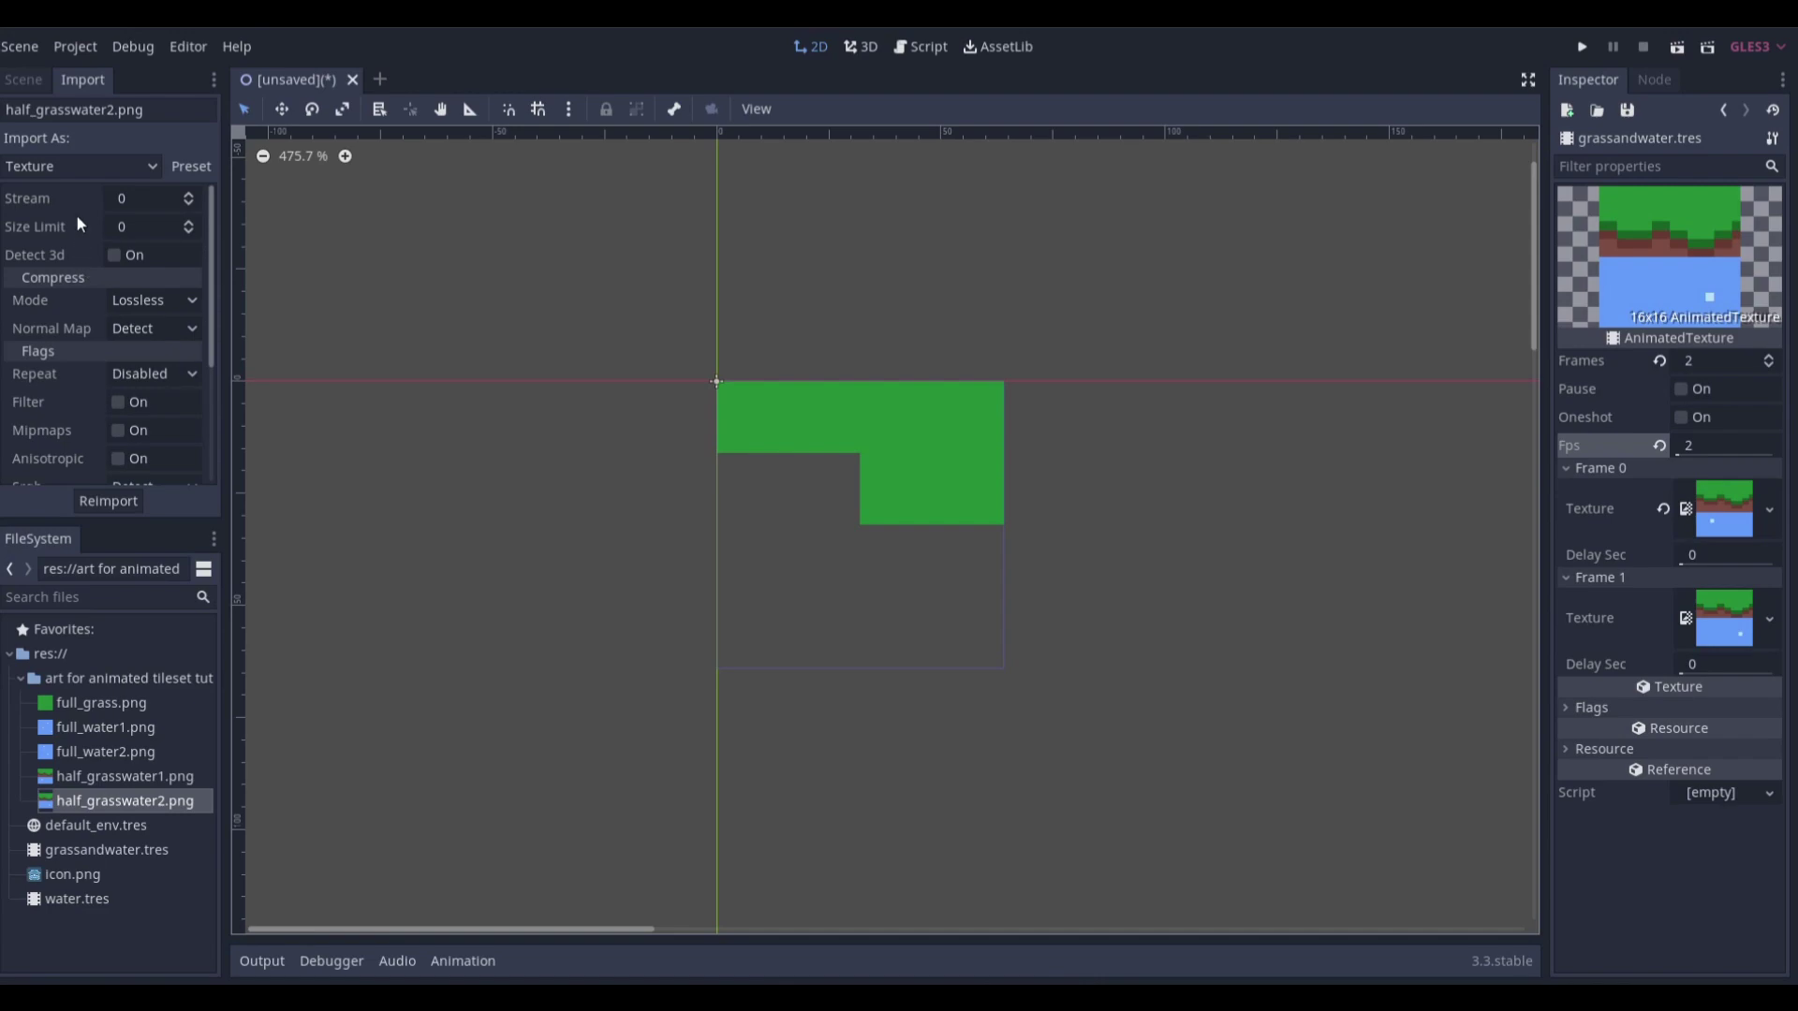
Open the TileMap's tile set and add grassandwater.tres as a single tile
{"action": "left_click", "coordinate": [24, 79]}
{"action": "left_click", "coordinate": [55, 168]}
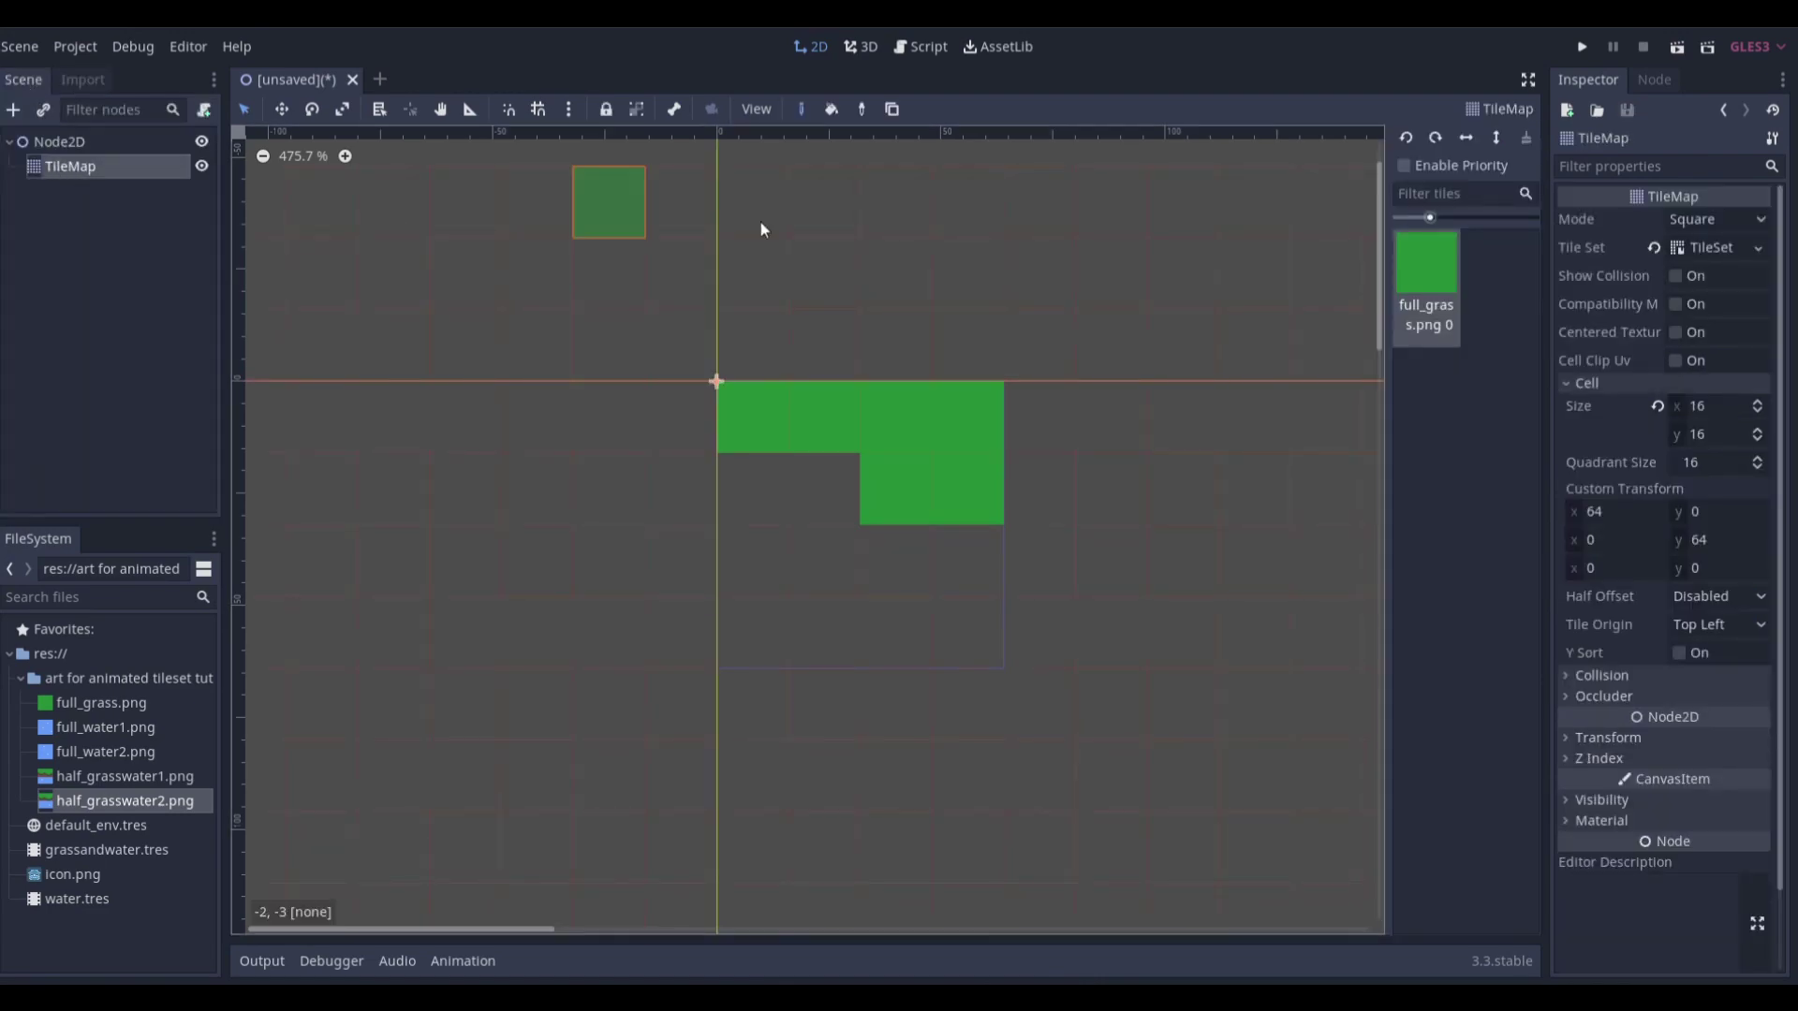
{"action": "left_click", "coordinate": [1707, 247]}
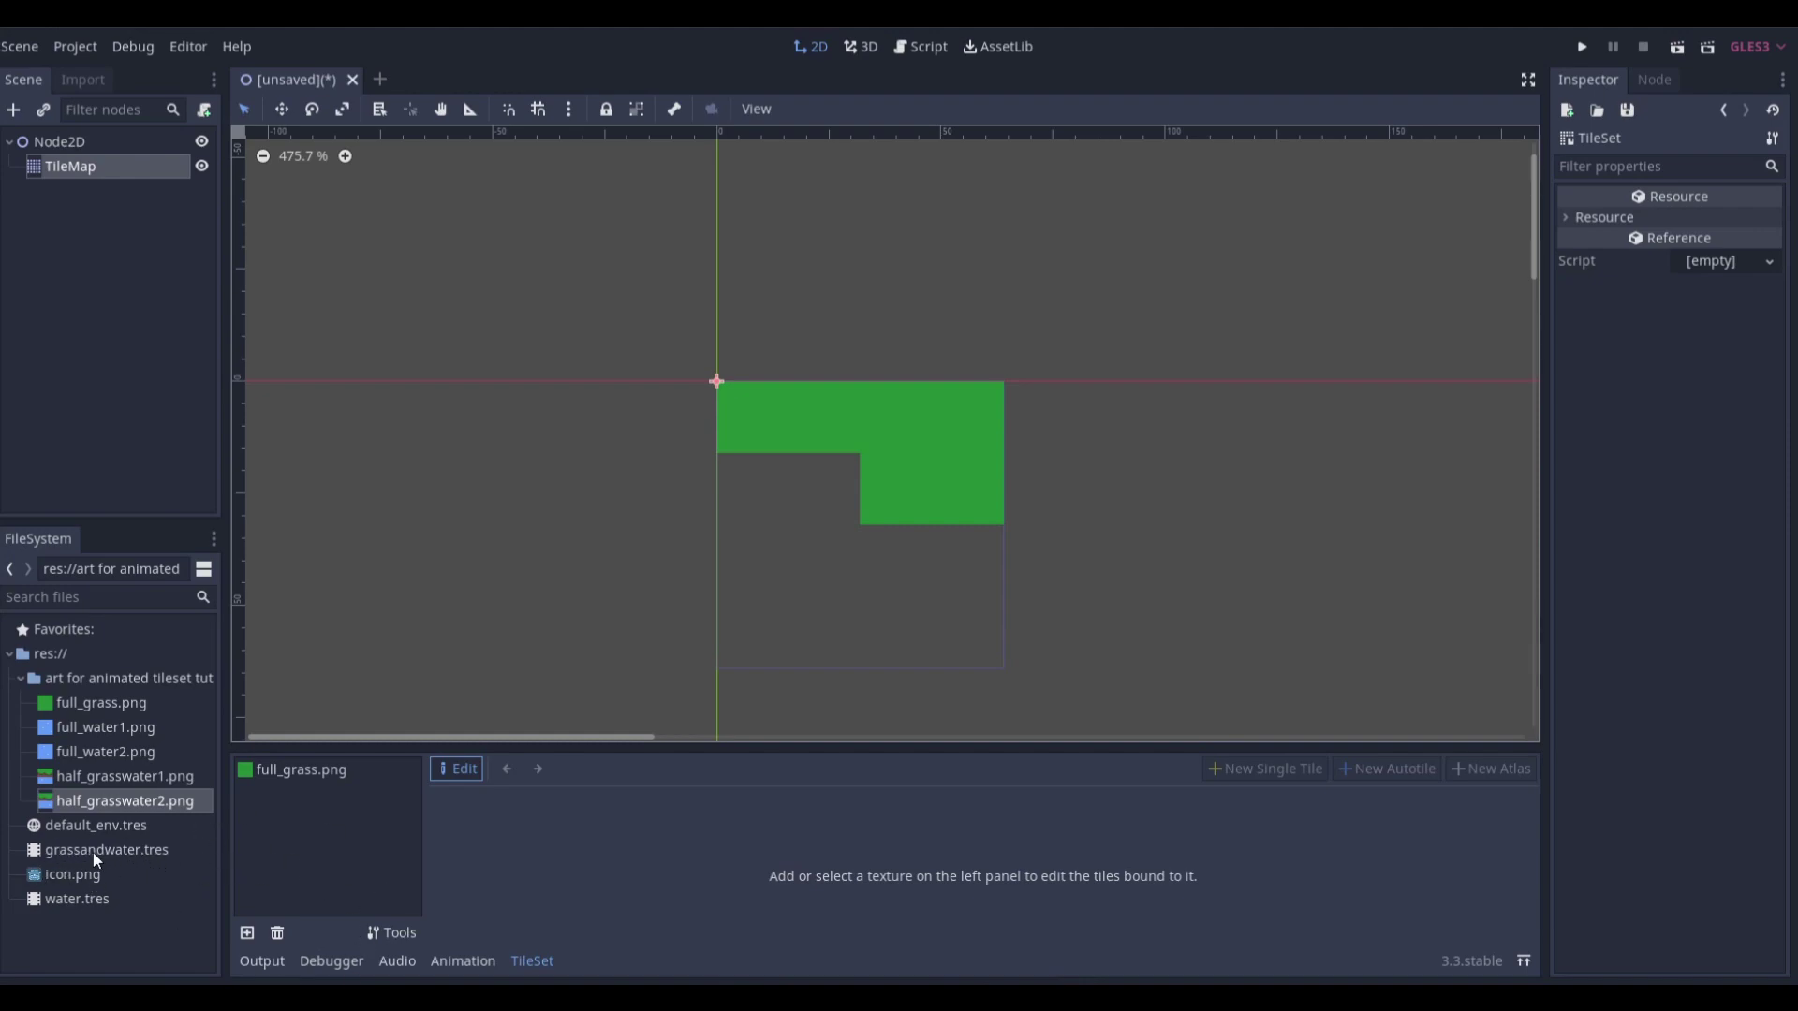
{"action": "left_click_drag", "start_coordinate": [55, 850], "coordinate": [322, 843]}
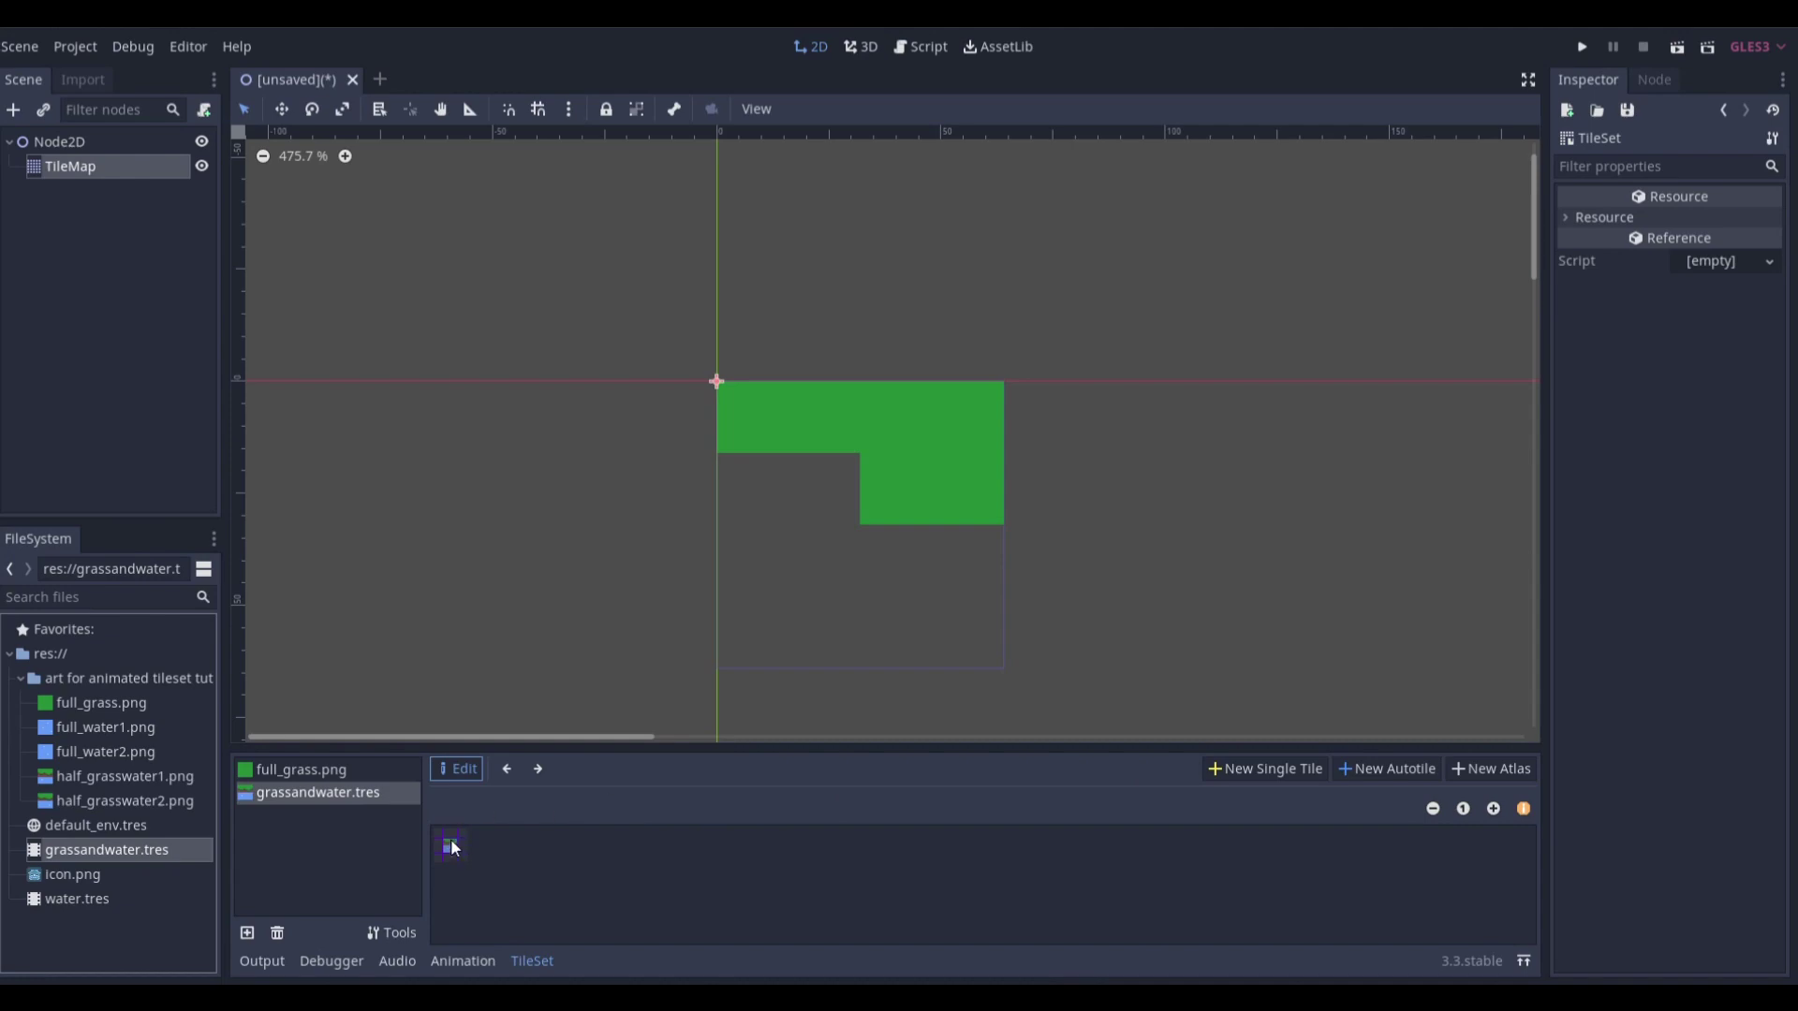
{"action": "left_click", "coordinate": [1227, 769]}
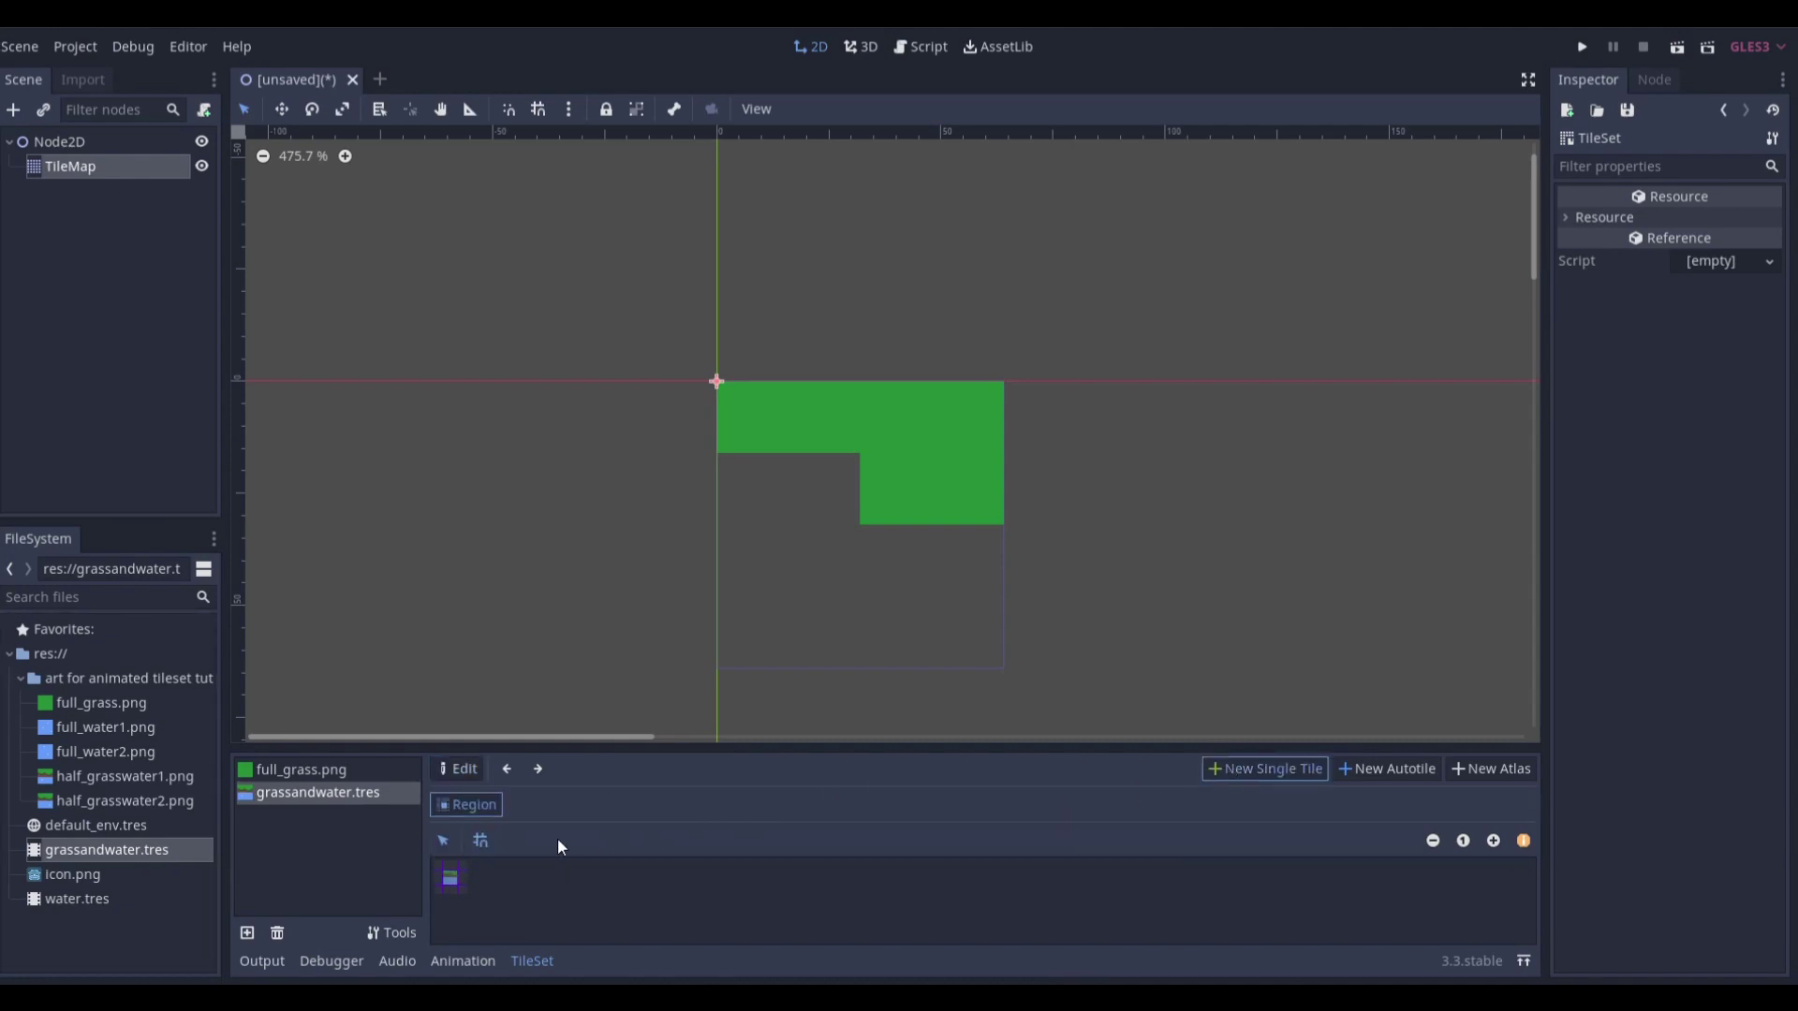
{"action": "left_click", "coordinate": [446, 876]}
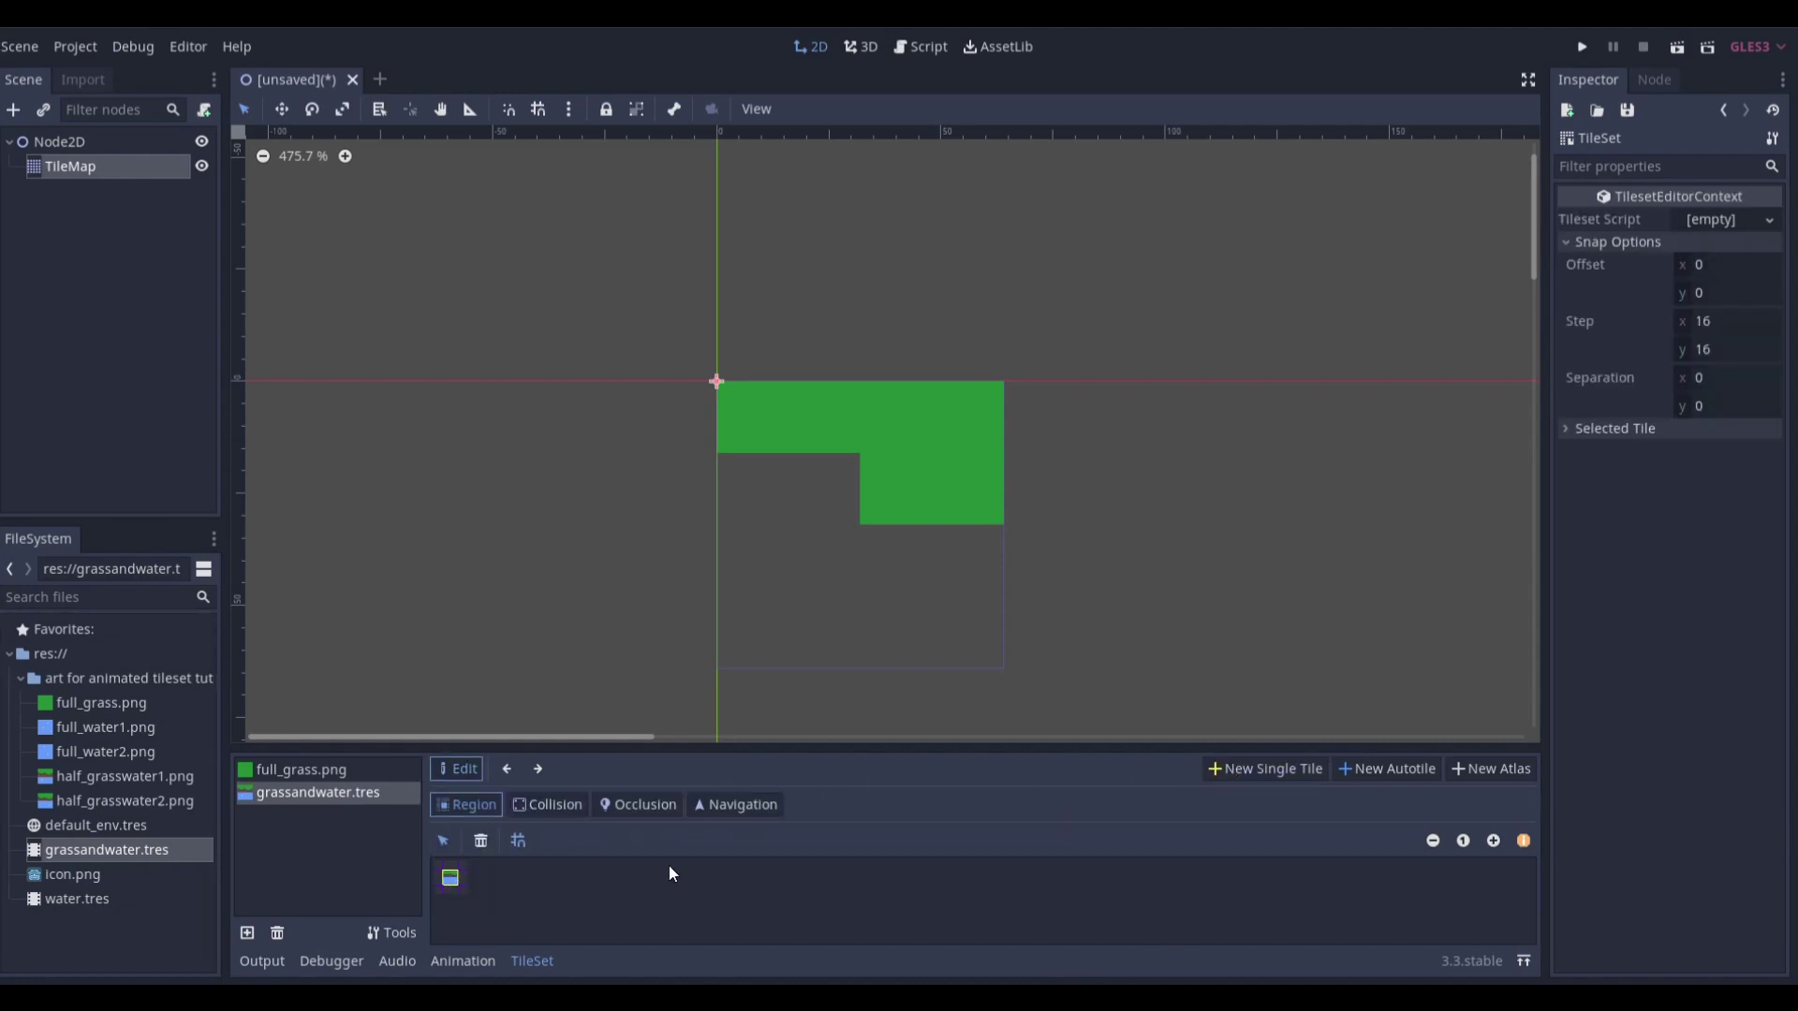
Add water.tres to the tile set as another single tile
{"action": "left_click", "coordinate": [1260, 763]}
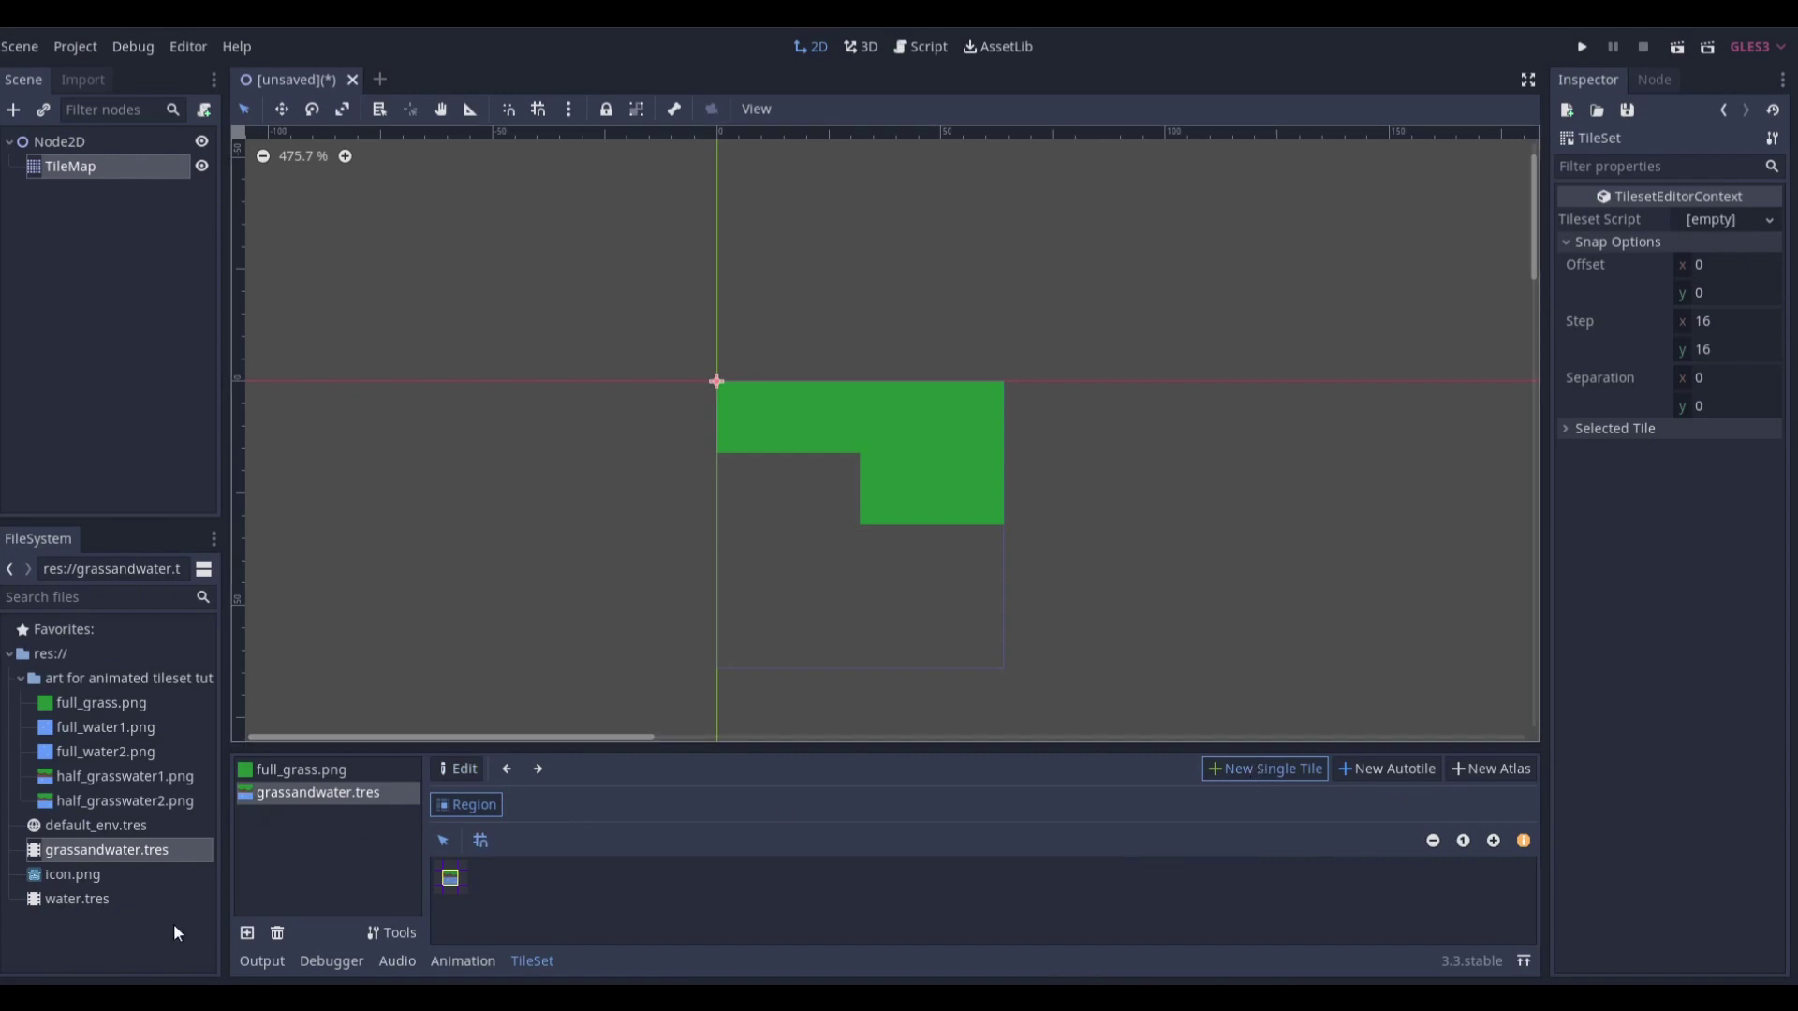
{"action": "left_click_drag", "start_coordinate": [81, 898], "coordinate": [300, 852]}
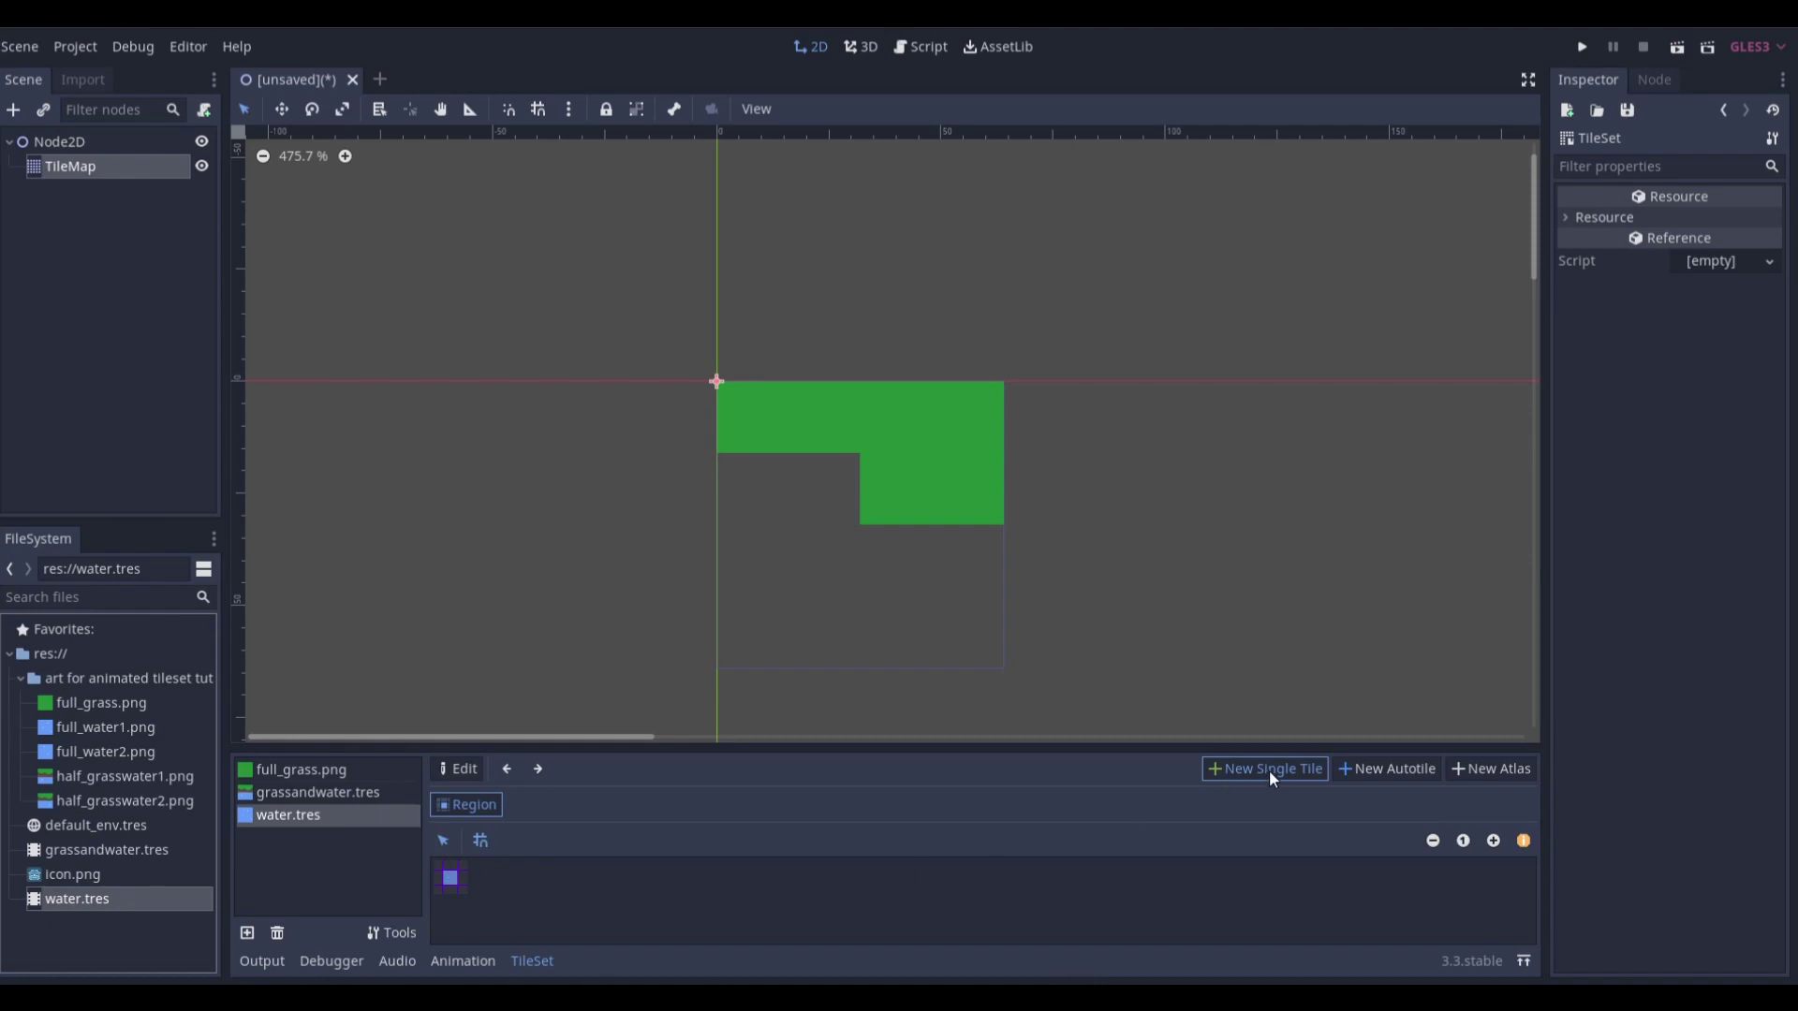
{"action": "left_click", "coordinate": [450, 878]}
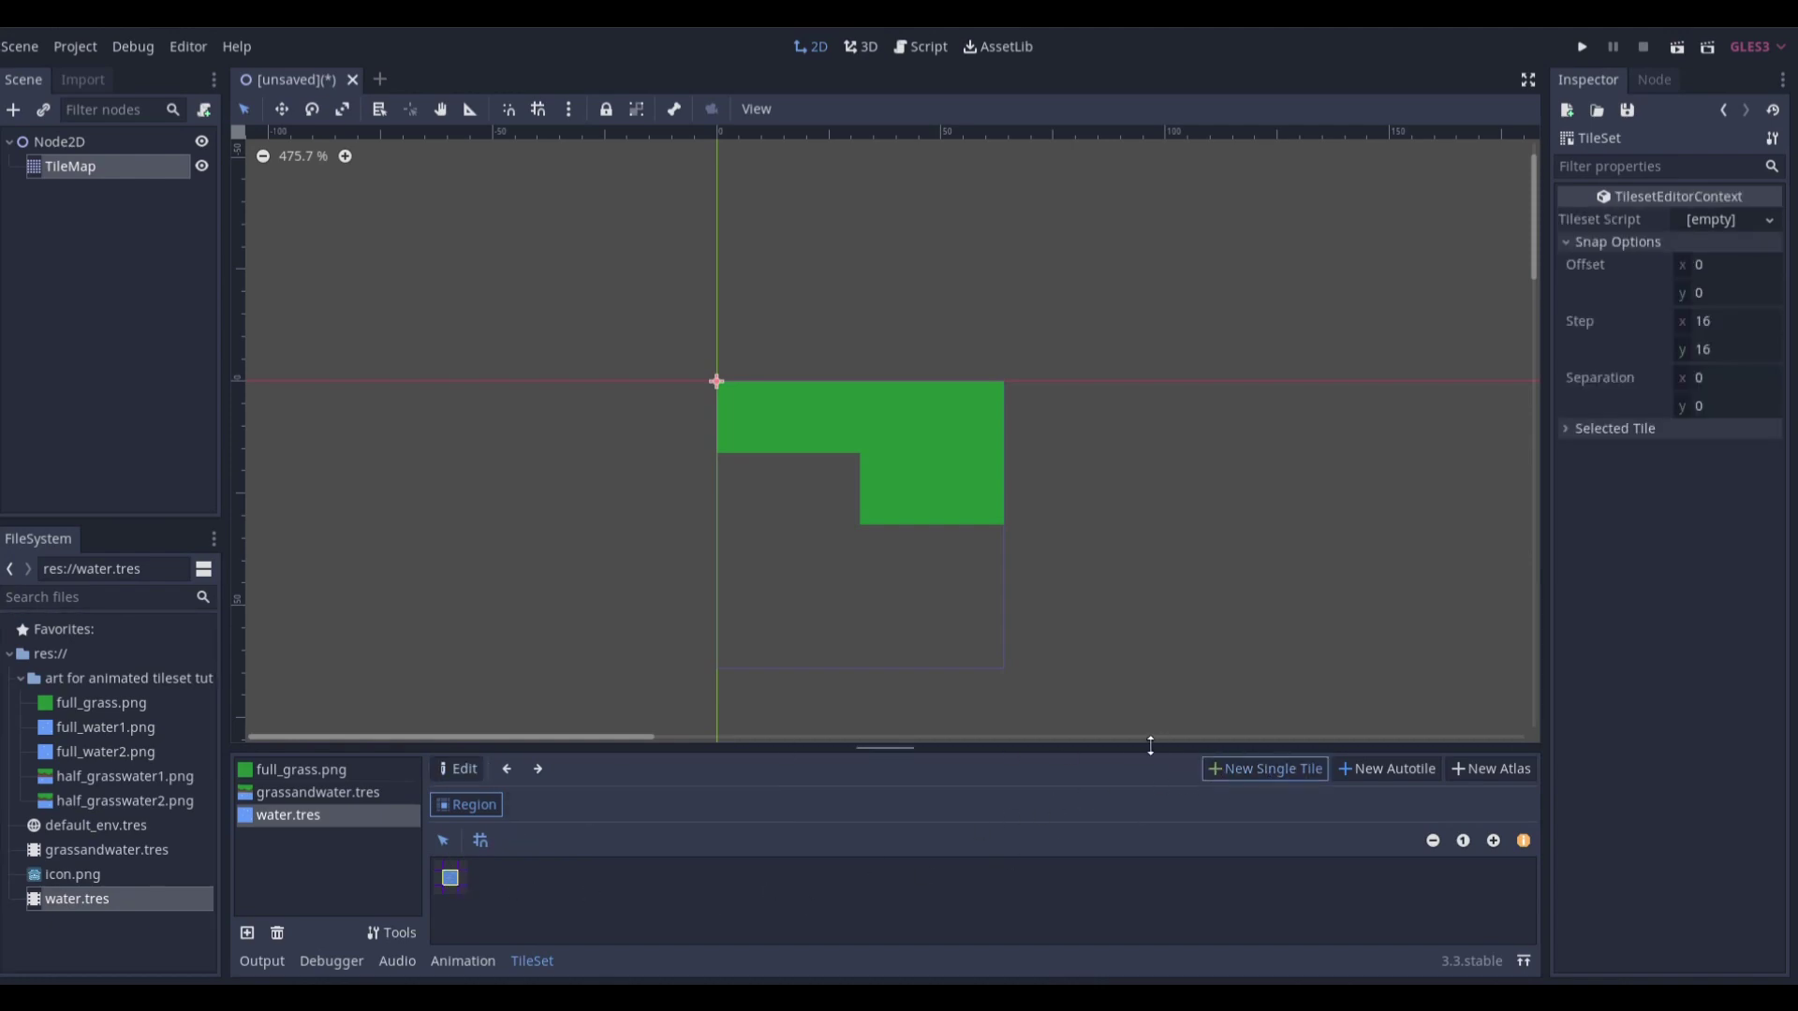
Paint a row of grassandwater edge tiles below the grass and two water rows beneath
{"action": "left_click", "coordinate": [87, 161]}
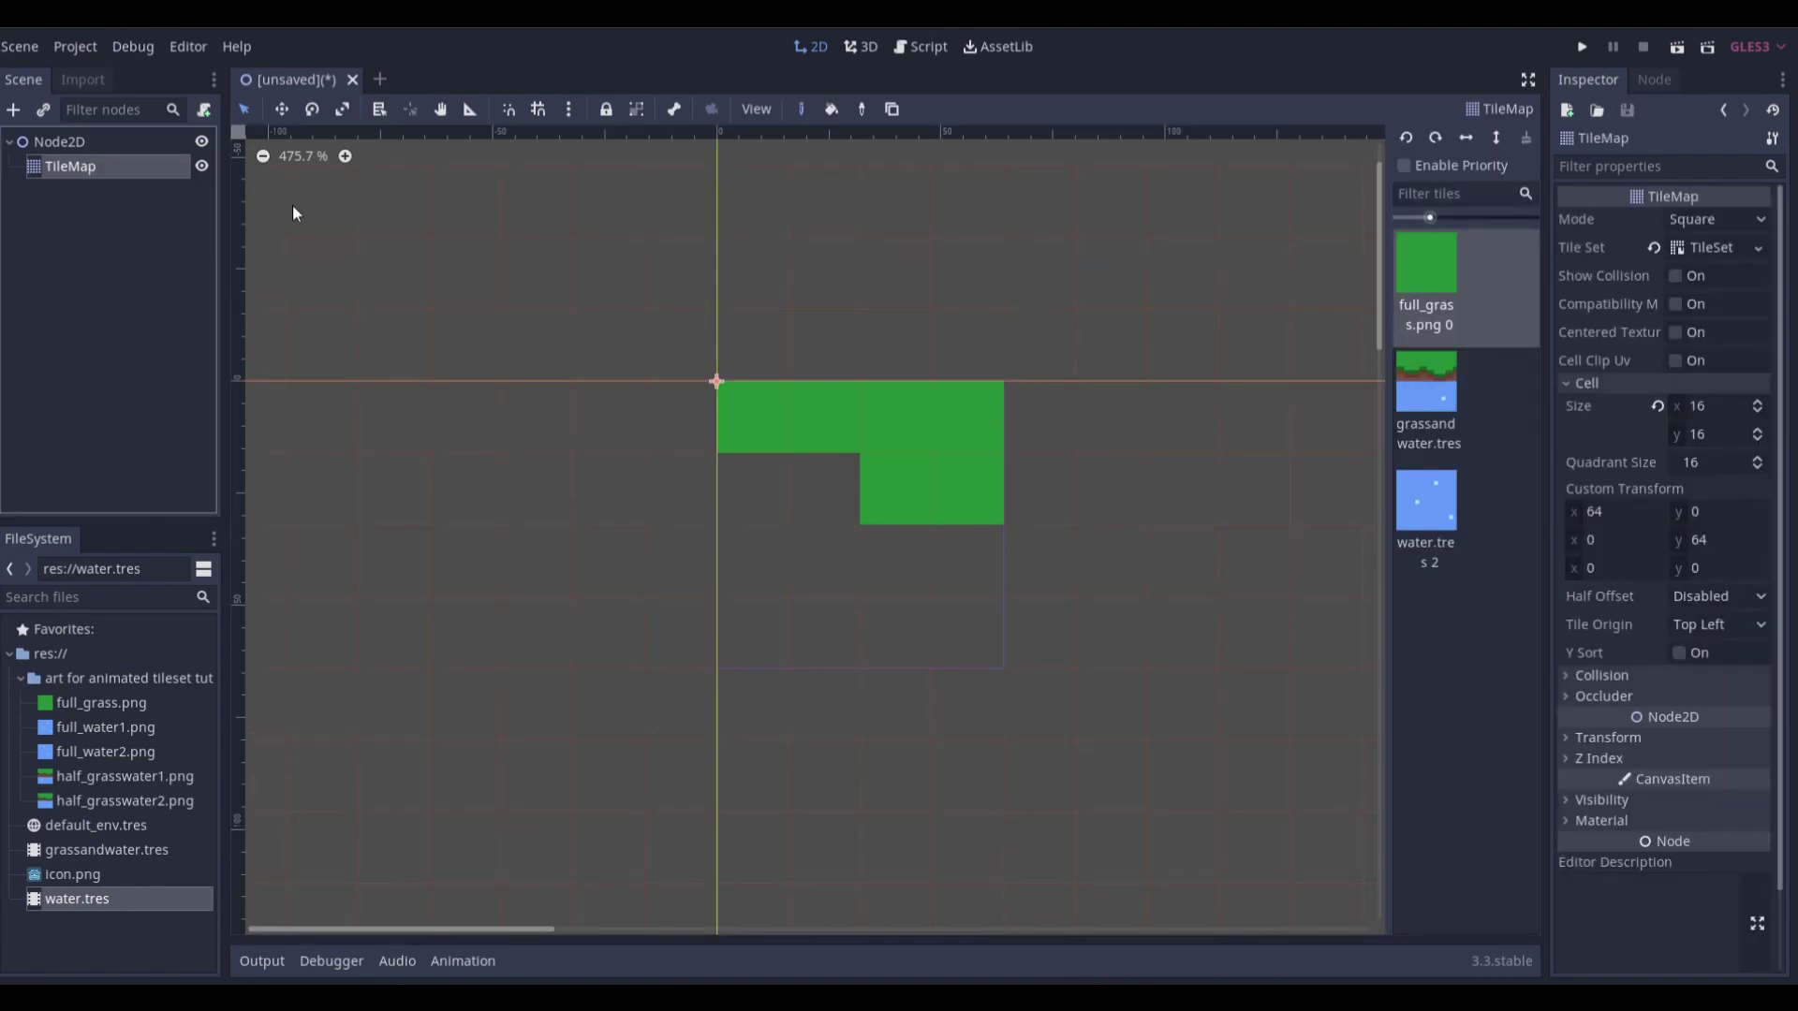
{"action": "left_click", "coordinate": [1470, 401]}
{"action": "left_click_drag", "start_coordinate": [985, 482], "coordinate": [783, 469]}
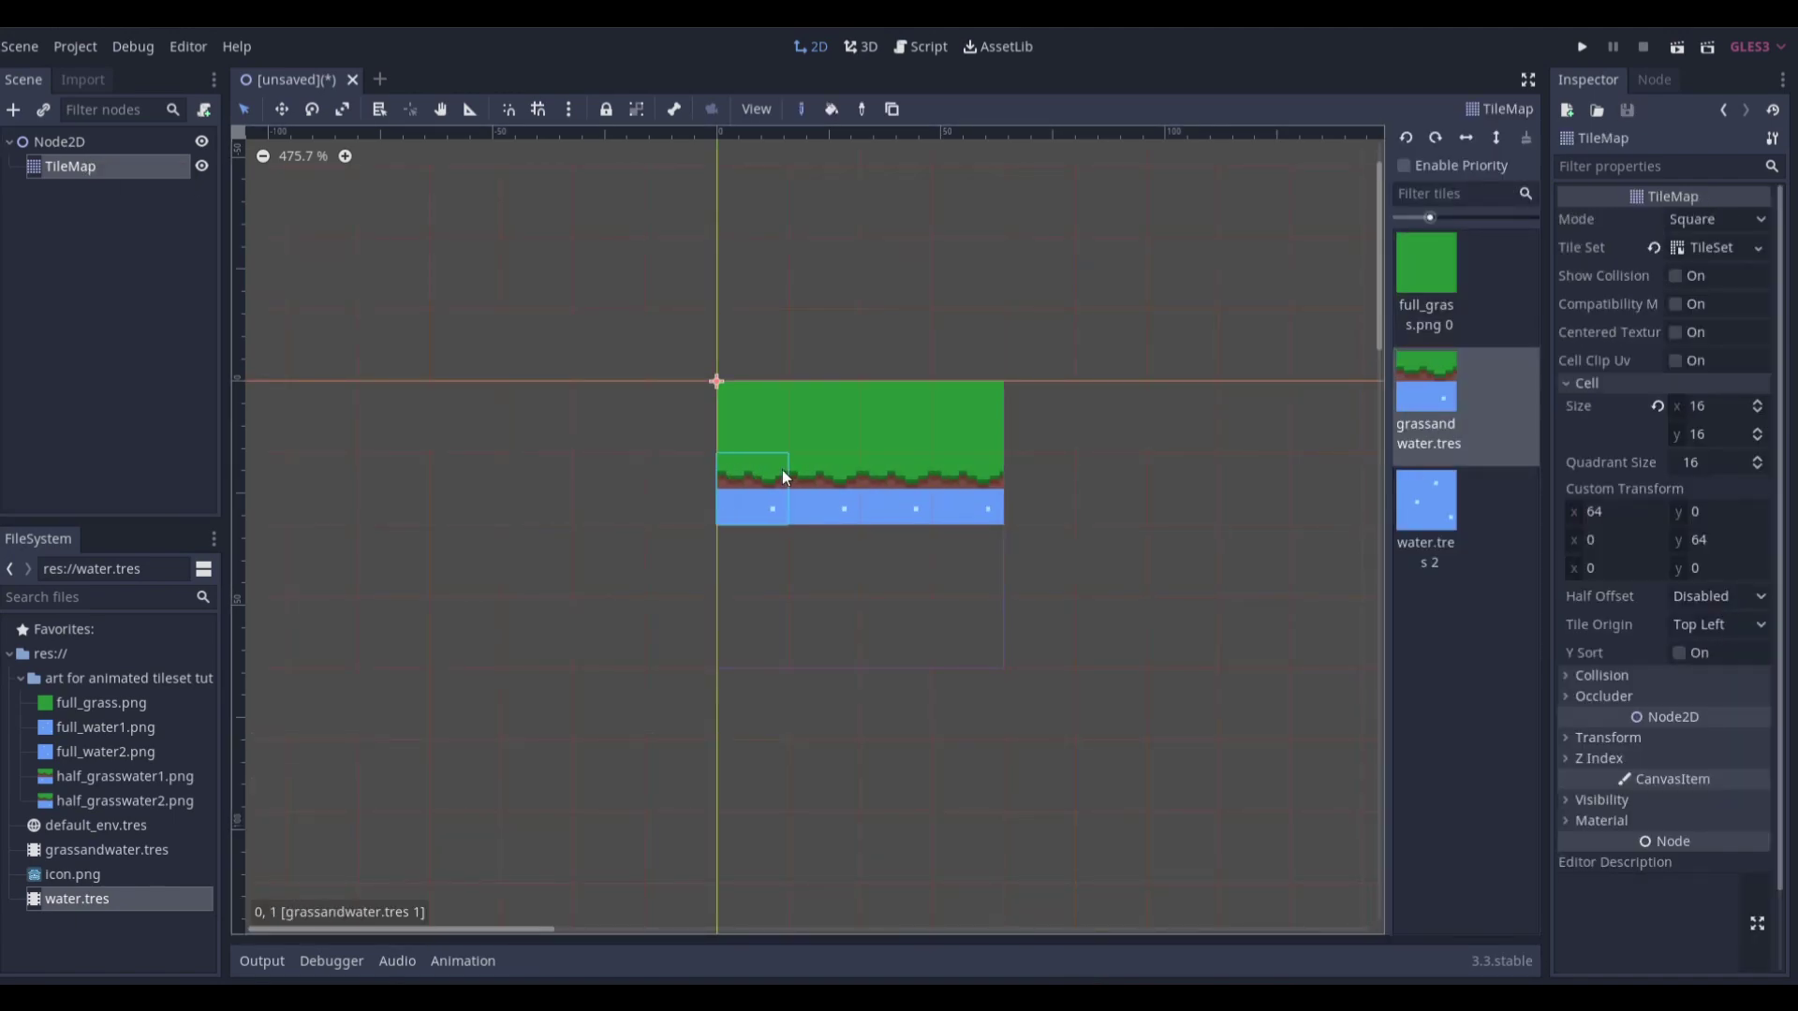
{"action": "left_click", "coordinate": [1419, 539]}
{"action": "mouse_move", "coordinate": [976, 593]}
{"action": "left_mouse_down"}
{"action": "mouse_move", "coordinate": [929, 574]}
{"action": "mouse_move", "coordinate": [754, 562]}
{"action": "left_mouse_up"}
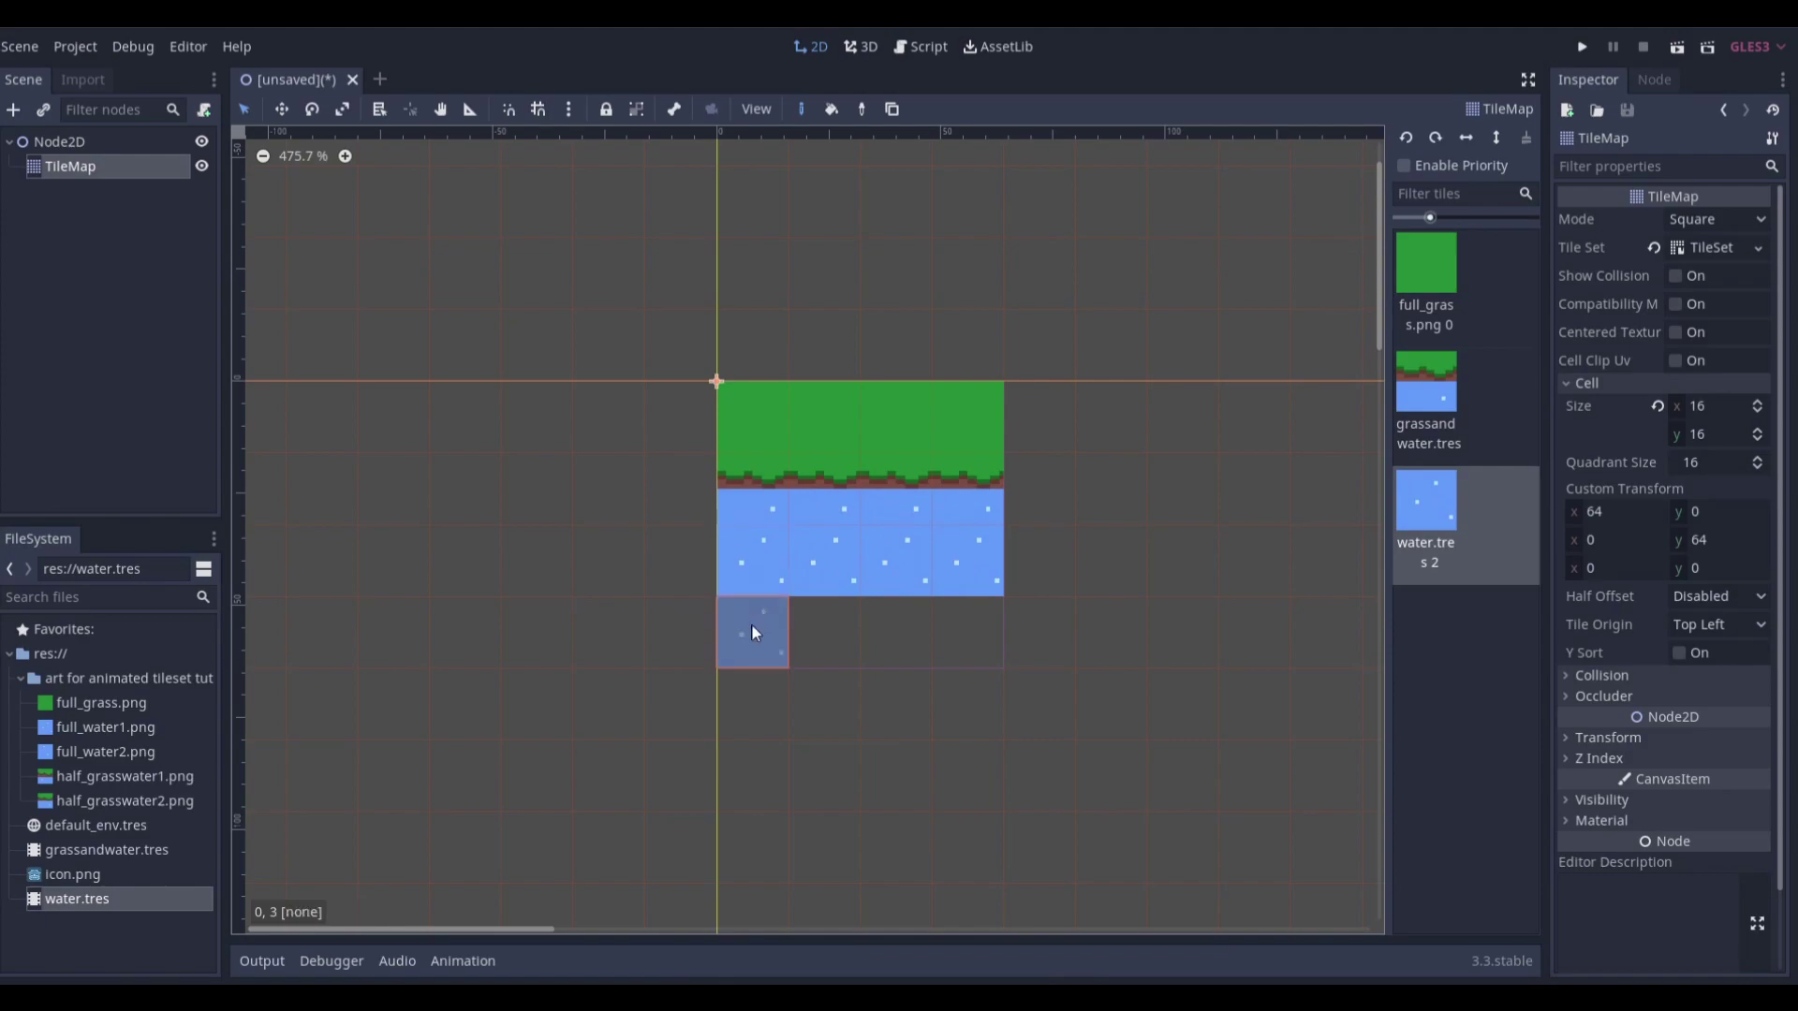
{"action": "left_click_drag", "start_coordinate": [754, 632], "coordinate": [998, 648]}
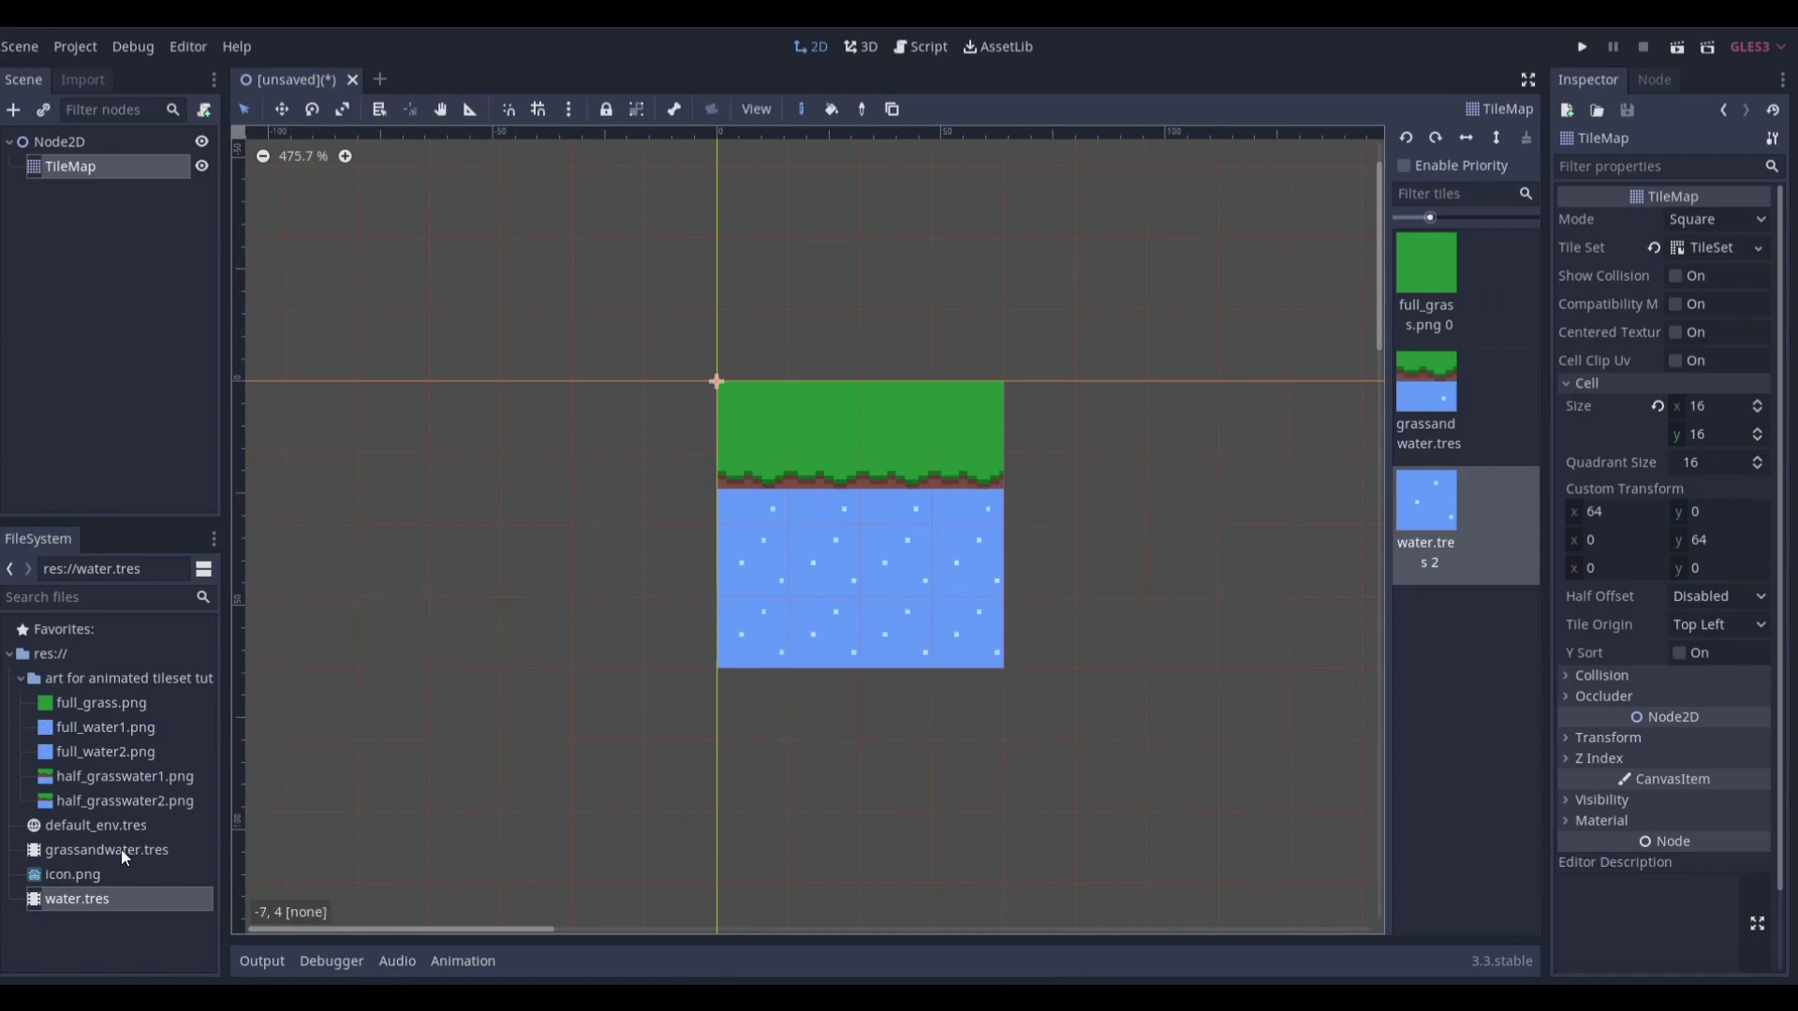
Open water.tres, try a different frame count, then set Frames back to 2
{"action": "double_click", "coordinate": [109, 897]}
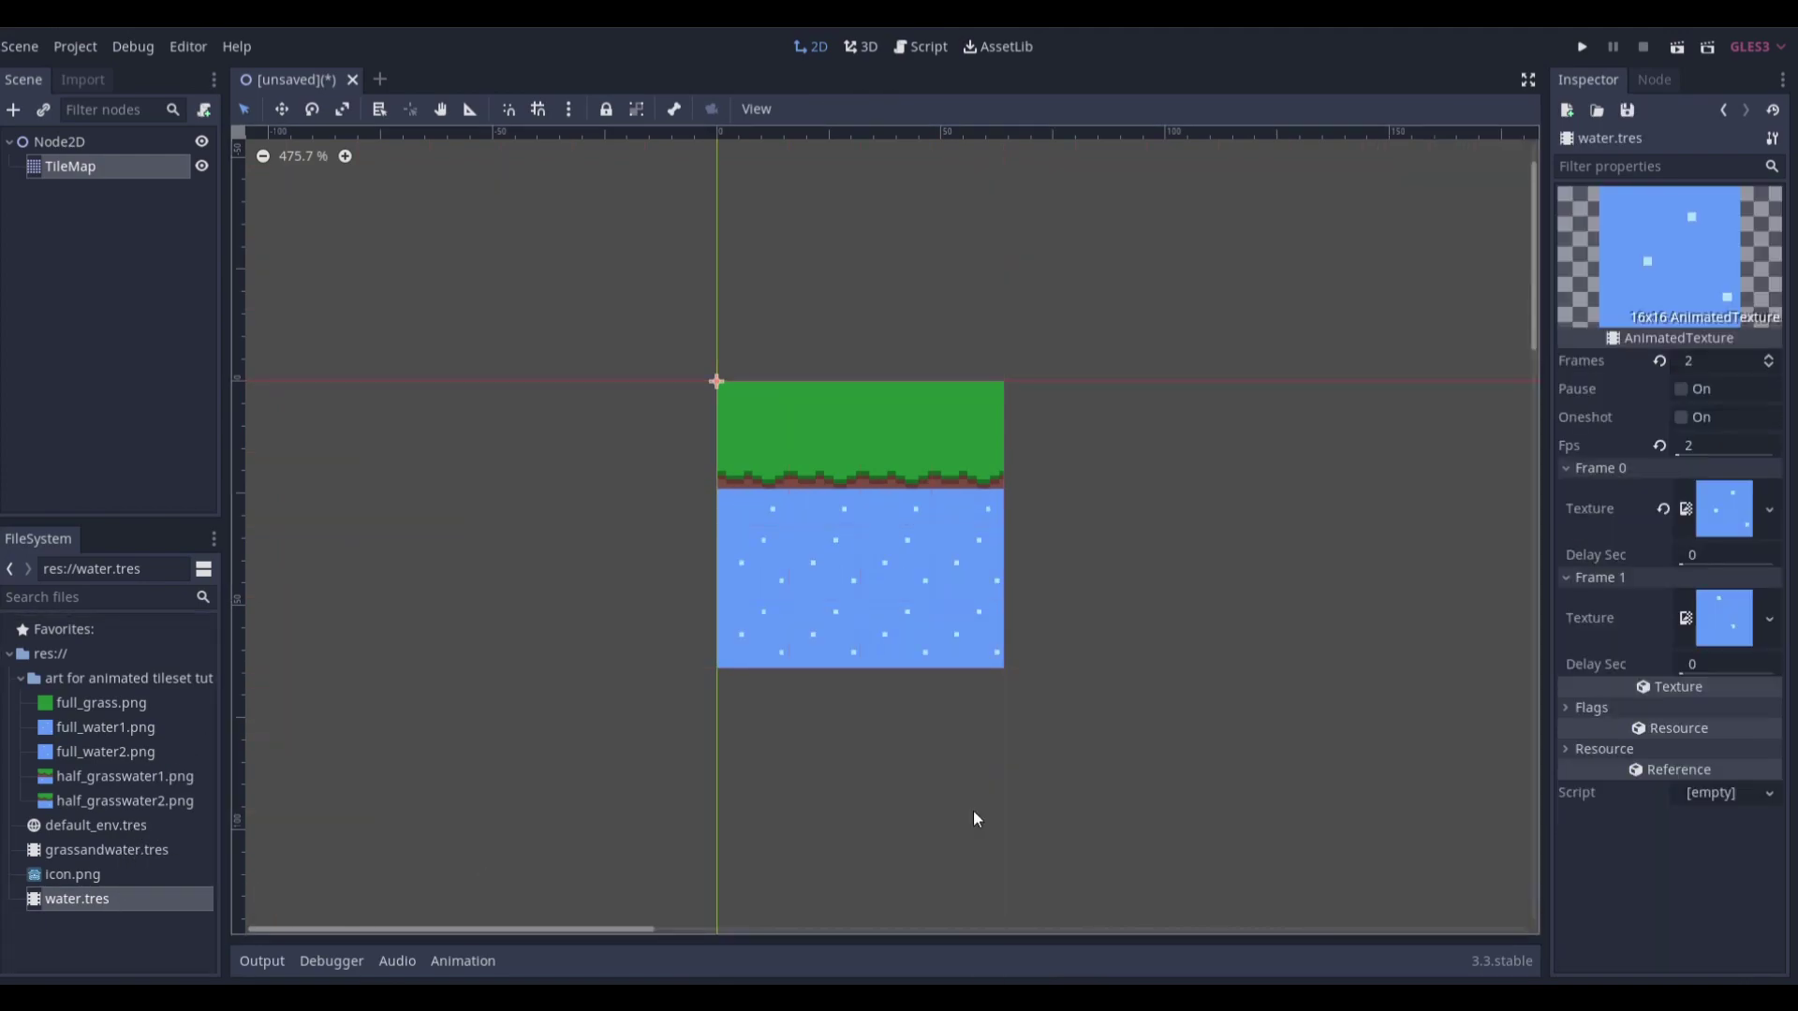
{"action": "left_click", "coordinate": [1712, 361]}
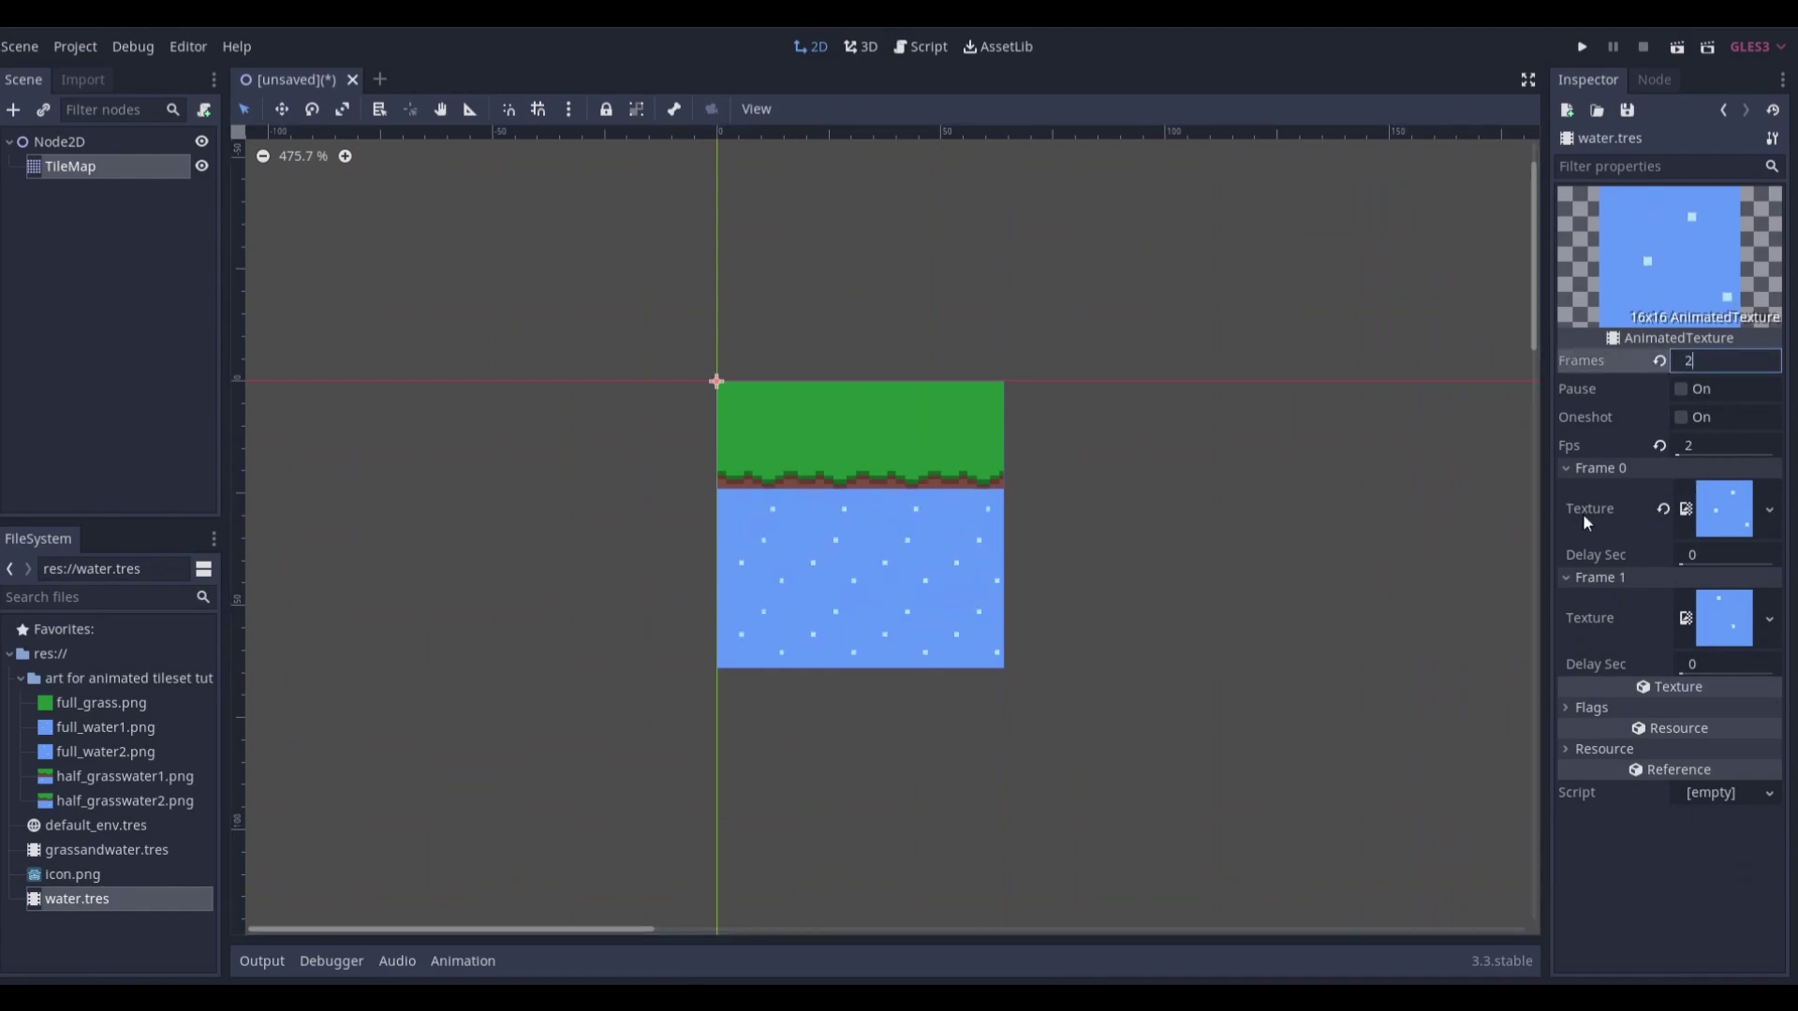
{"action": "type", "text": "56"}
{"action": "key", "text": "Return"}
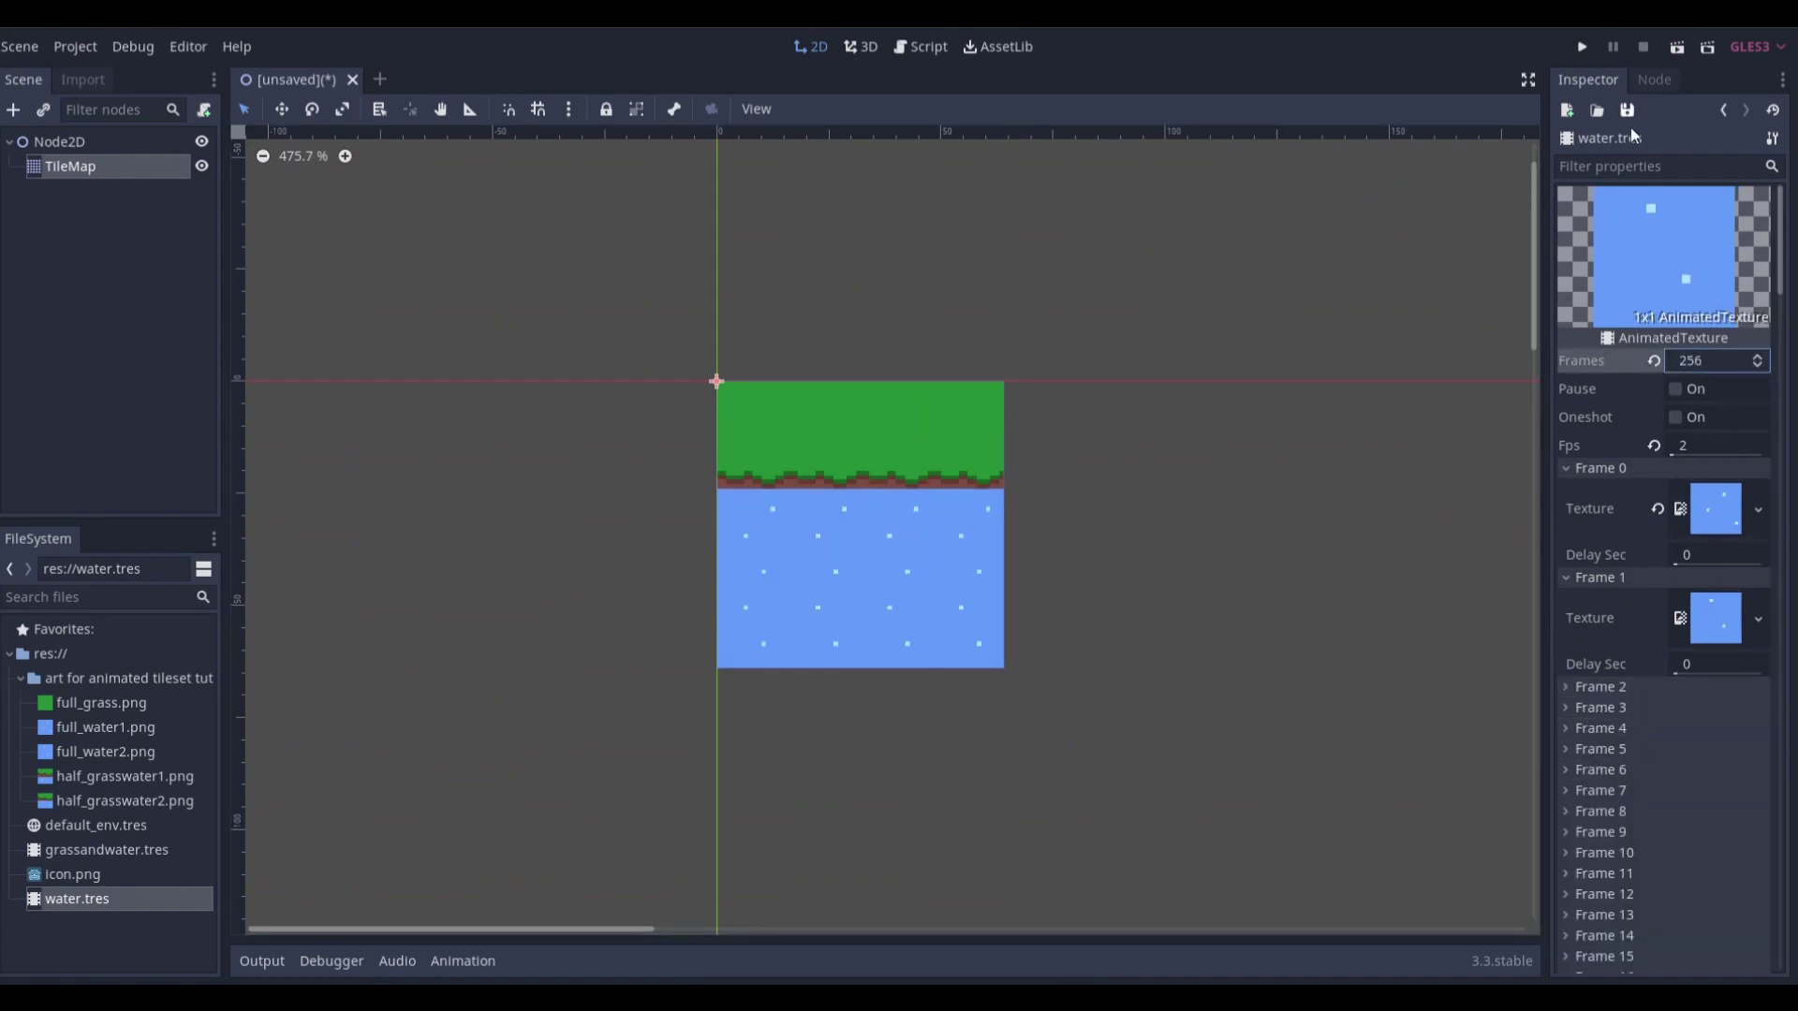
{"action": "scroll", "coordinate": [1693, 476], "scroll_direction": "down", "scroll_amount": 20}
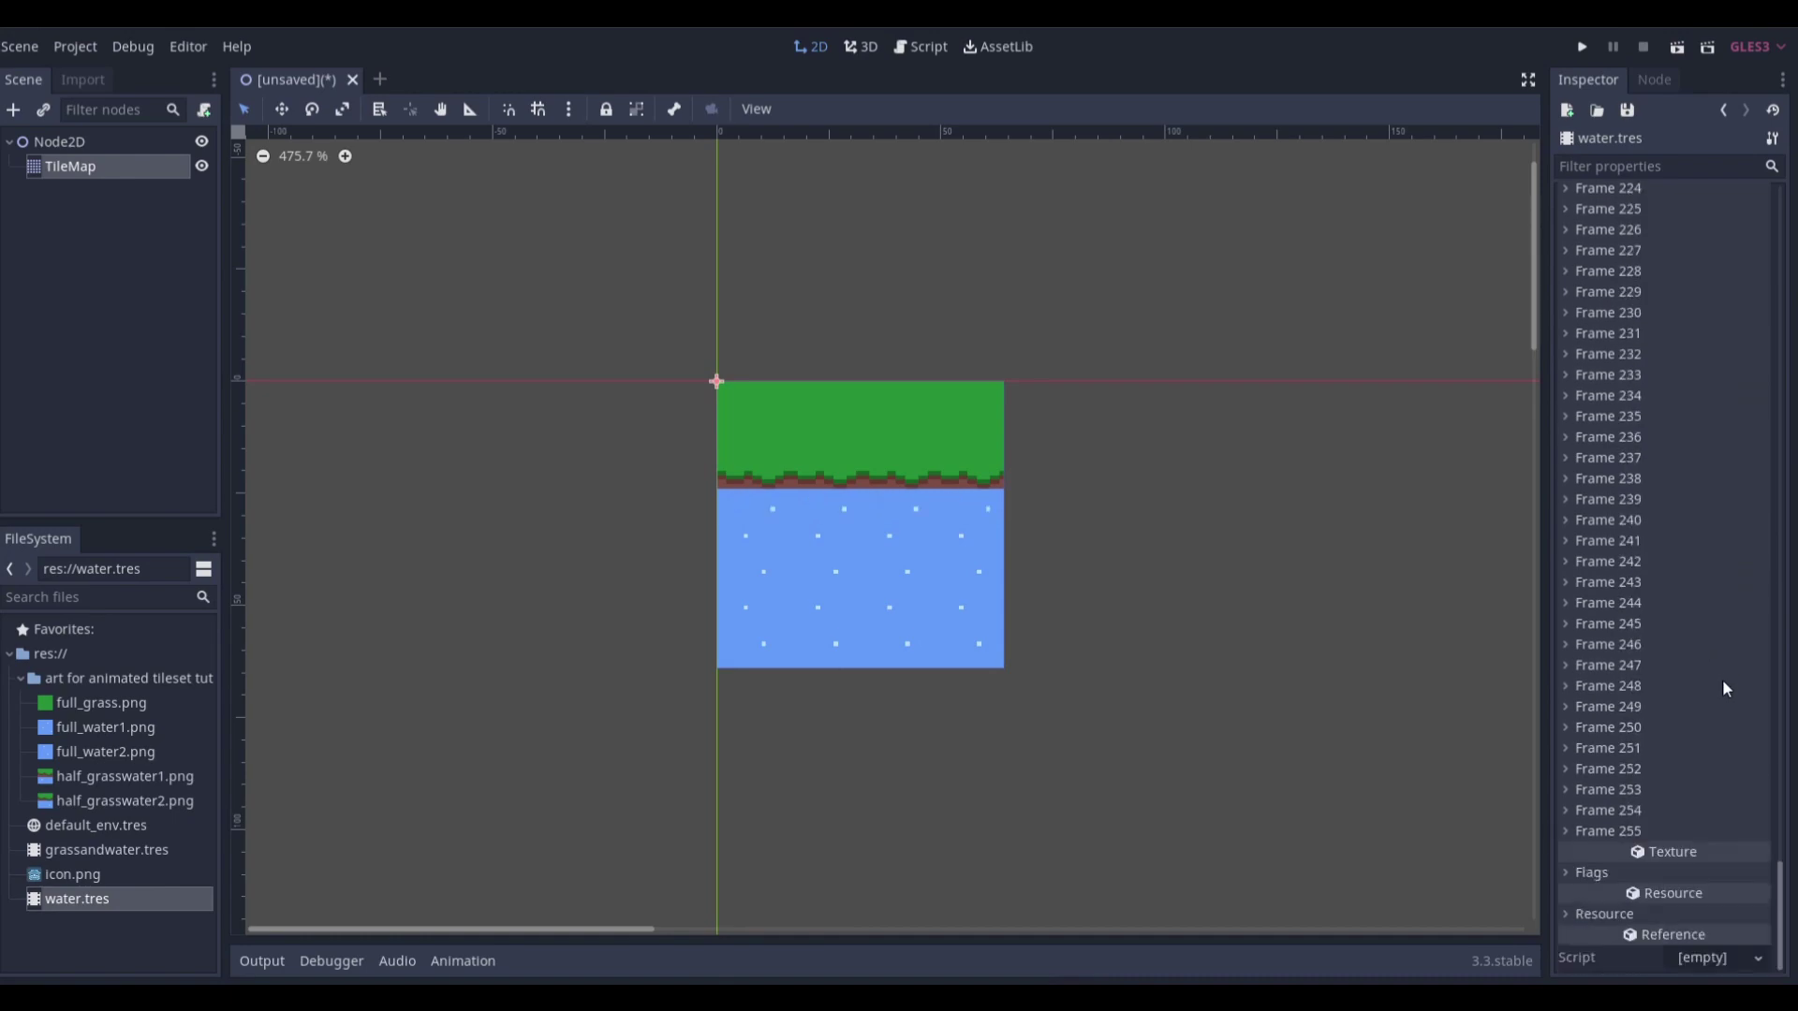
{"action": "scroll", "coordinate": [1724, 683], "scroll_direction": "up", "scroll_amount": 20}
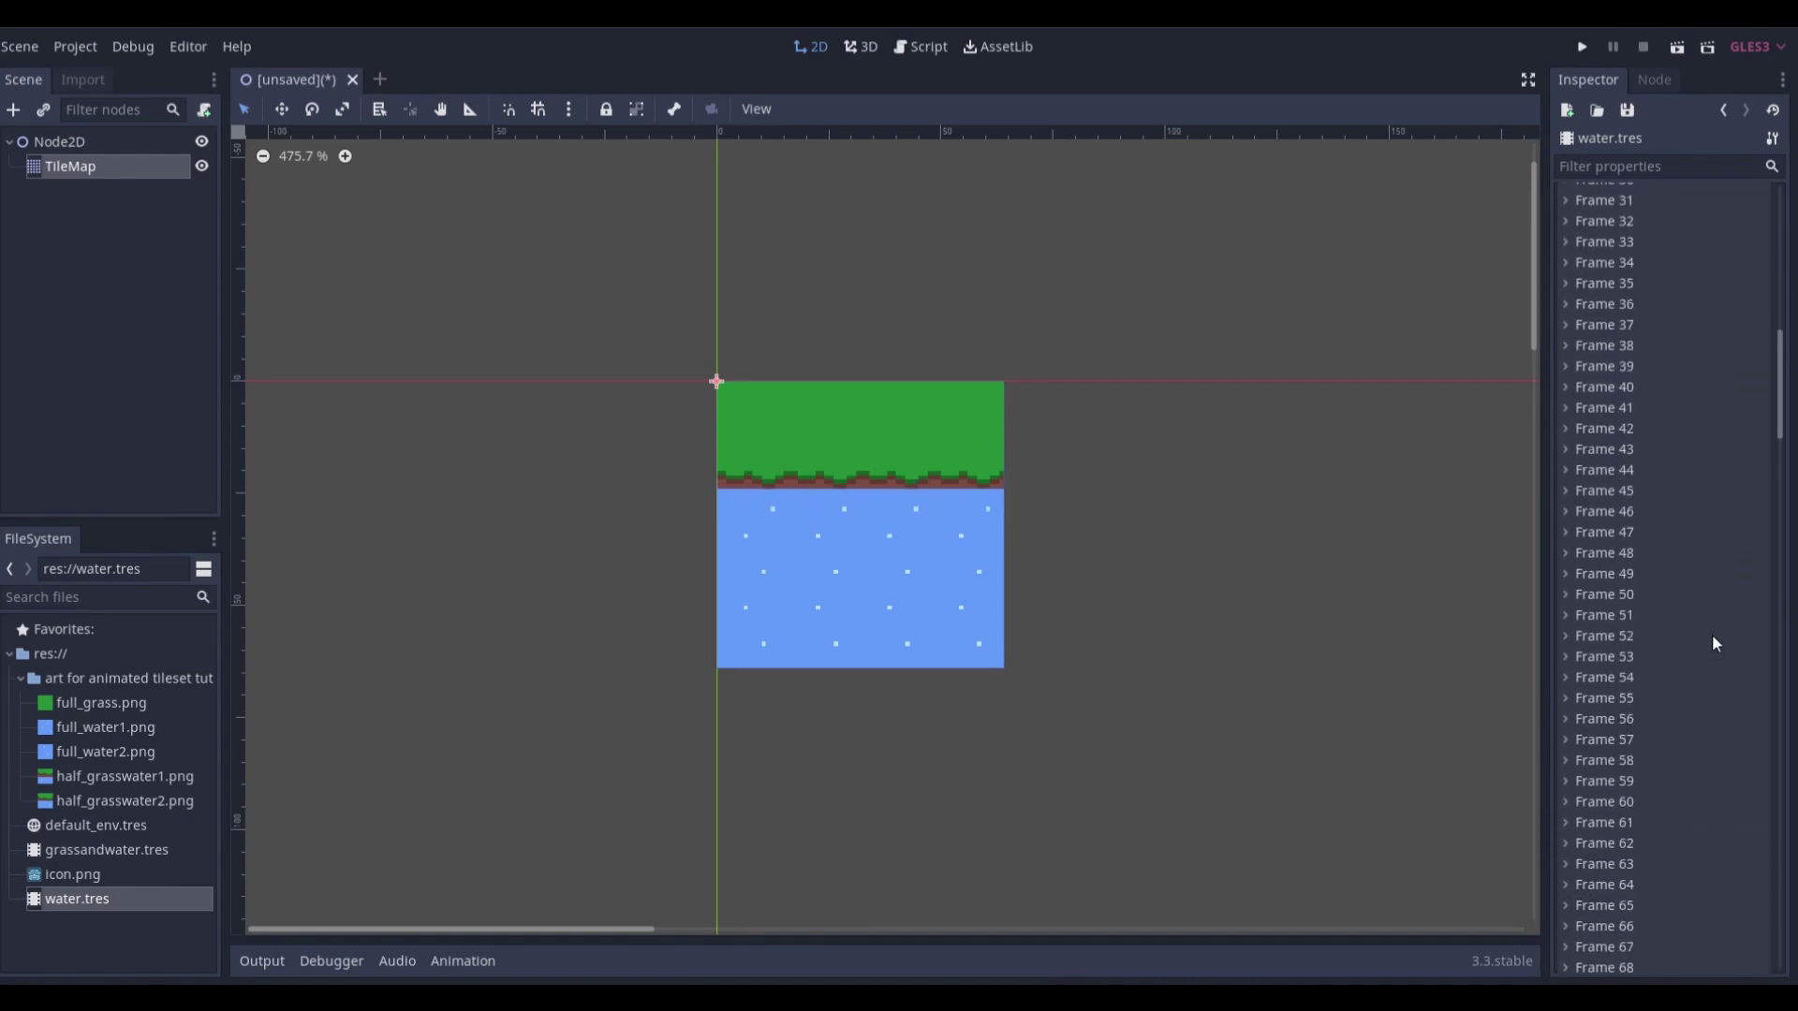
{"action": "scroll", "coordinate": [1712, 633], "scroll_direction": "up", "scroll_amount": 15}
{"action": "left_click", "coordinate": [1711, 365]}
{"action": "type", "text": "2"}
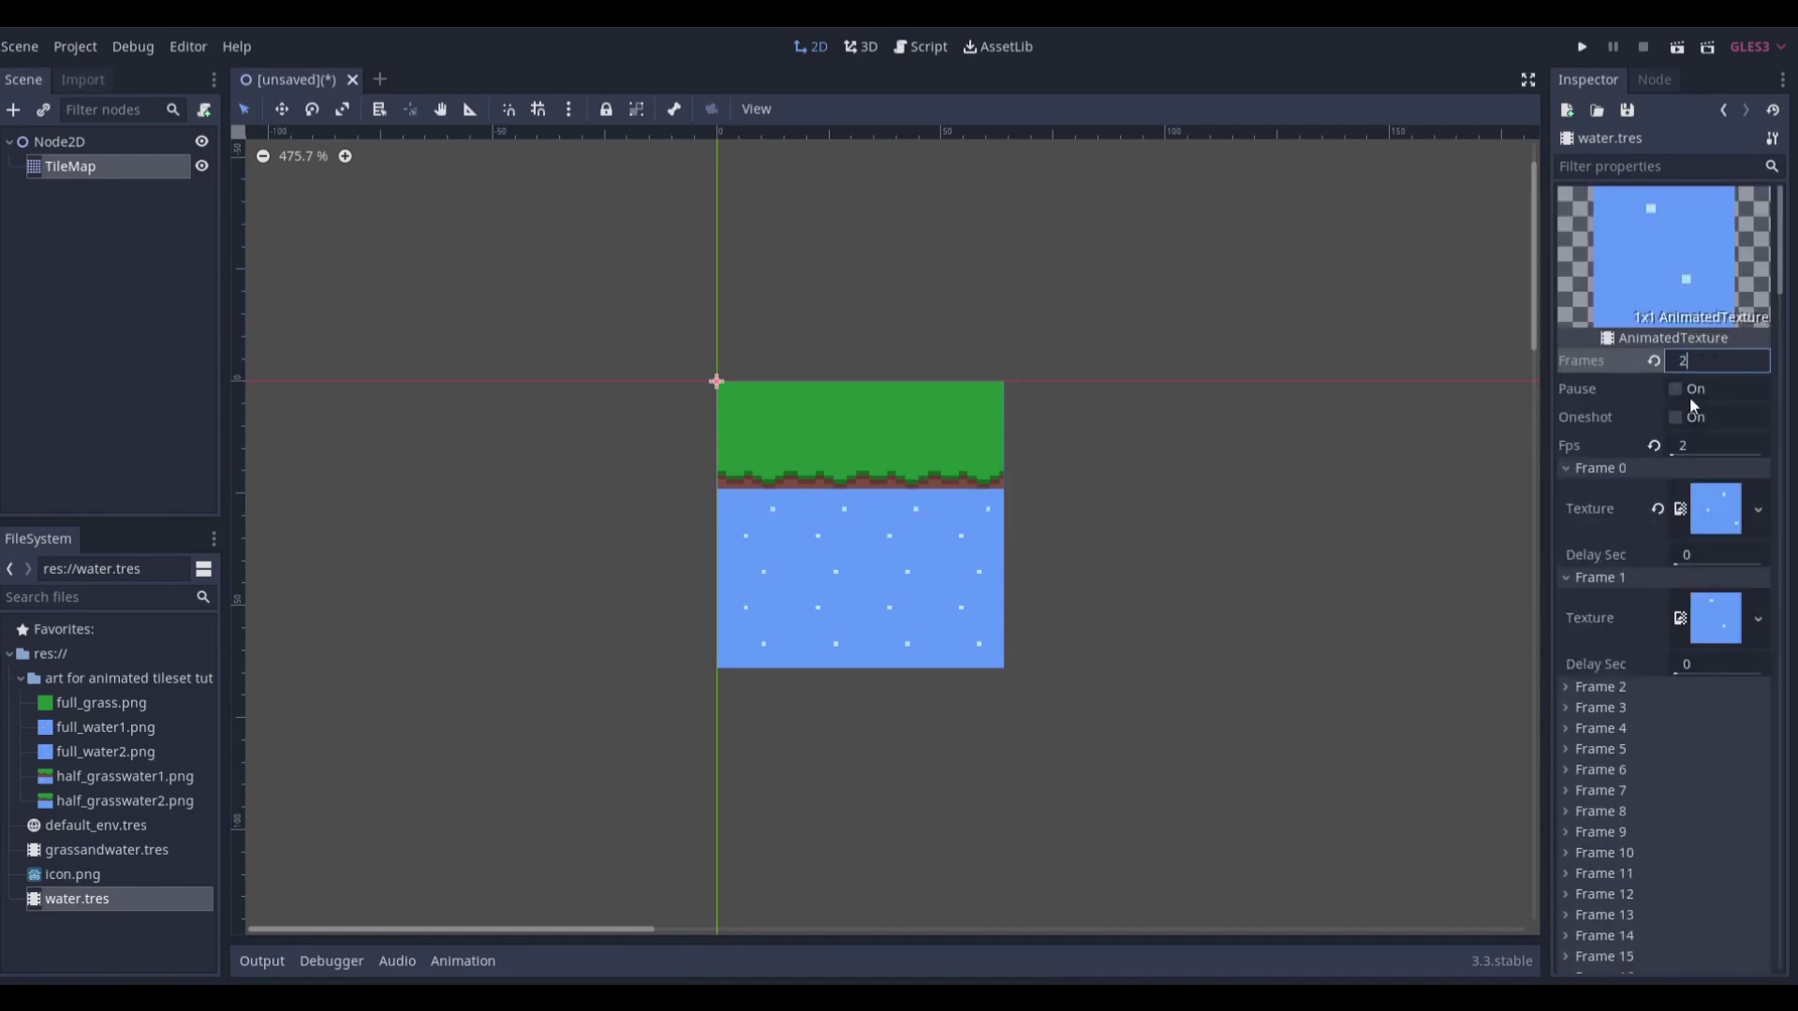
{"action": "key", "text": "Return"}
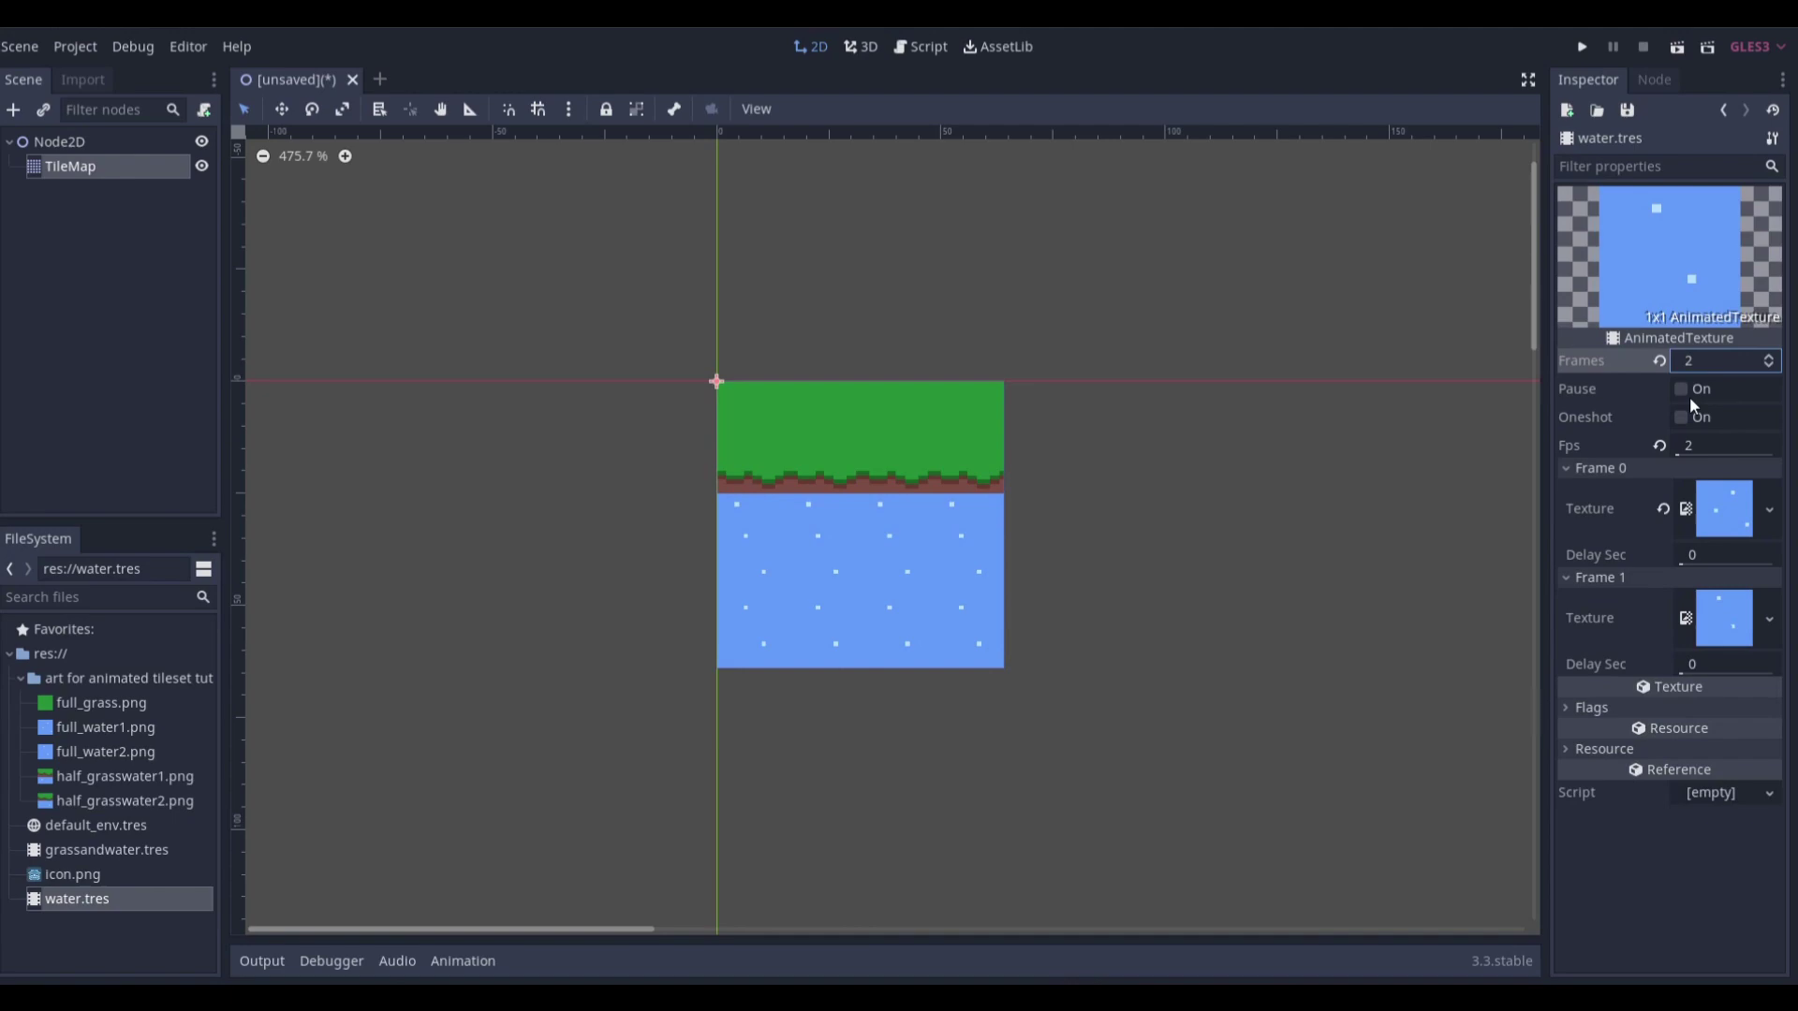
Inspect the delay settings of the water animation's two frames
{"action": "left_click", "coordinate": [1709, 556]}
{"action": "left_click", "coordinate": [1686, 667]}
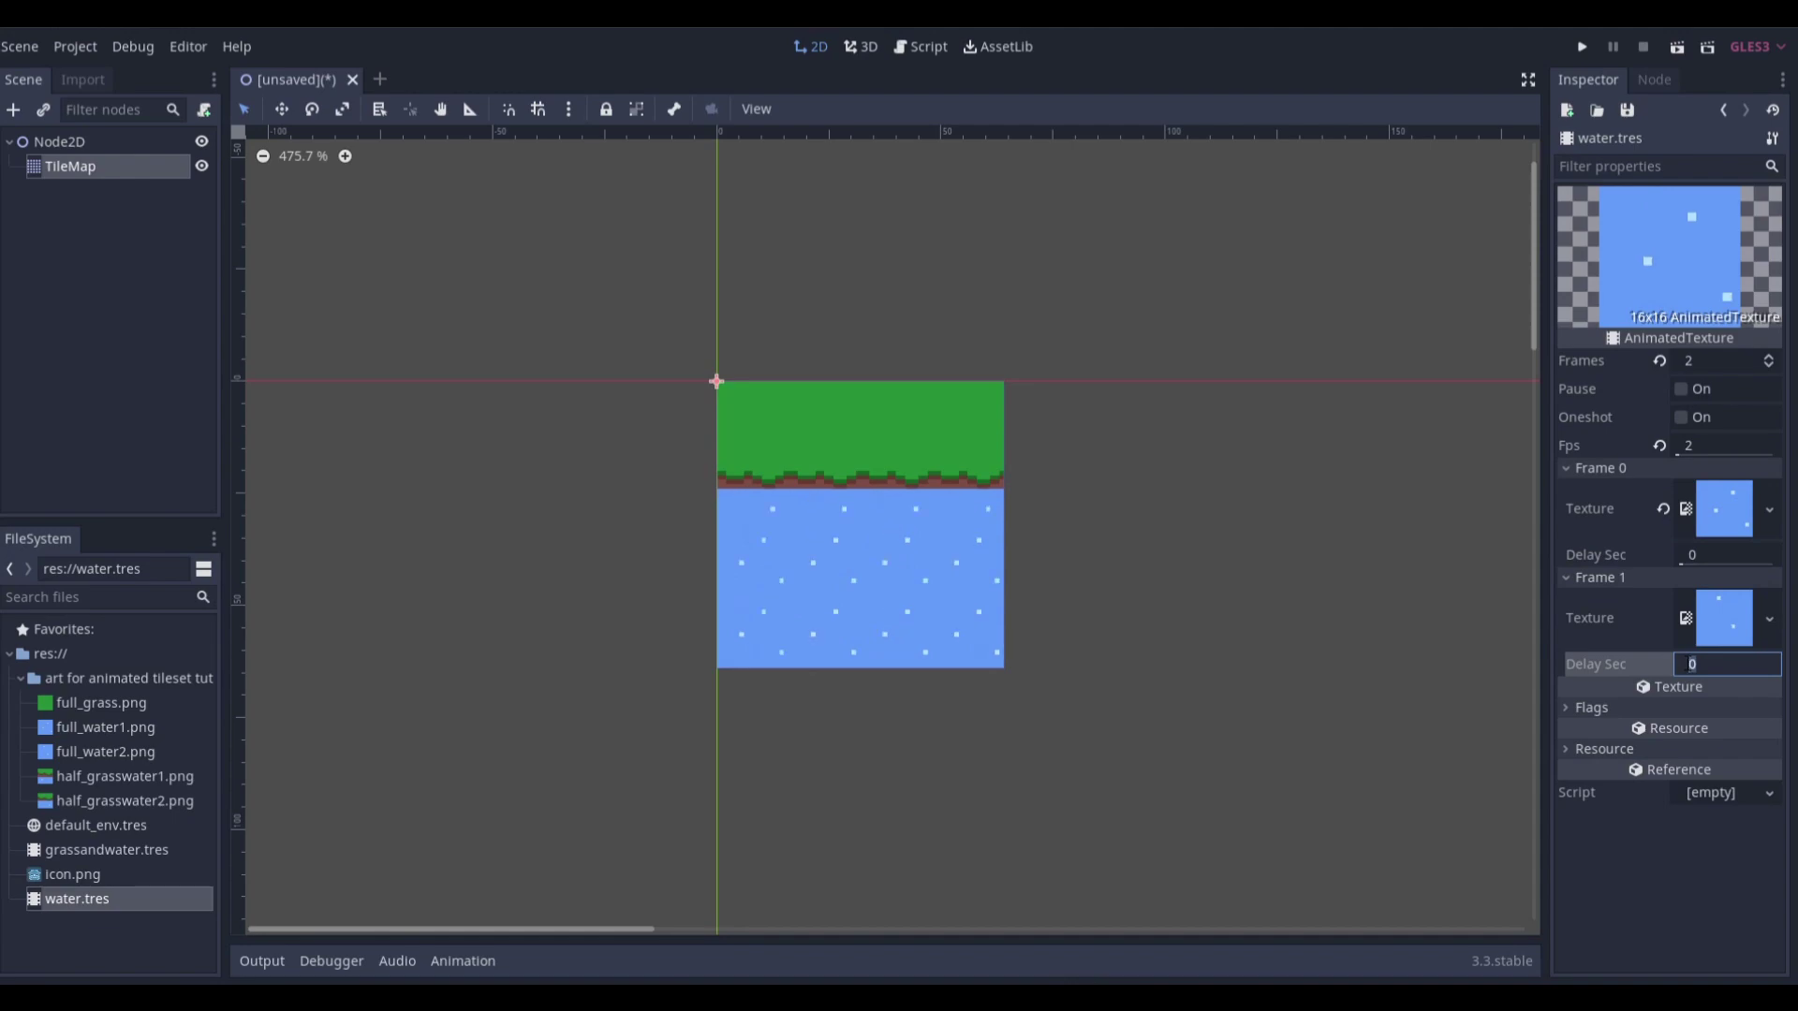
{"action": "left_click", "coordinate": [1641, 622]}
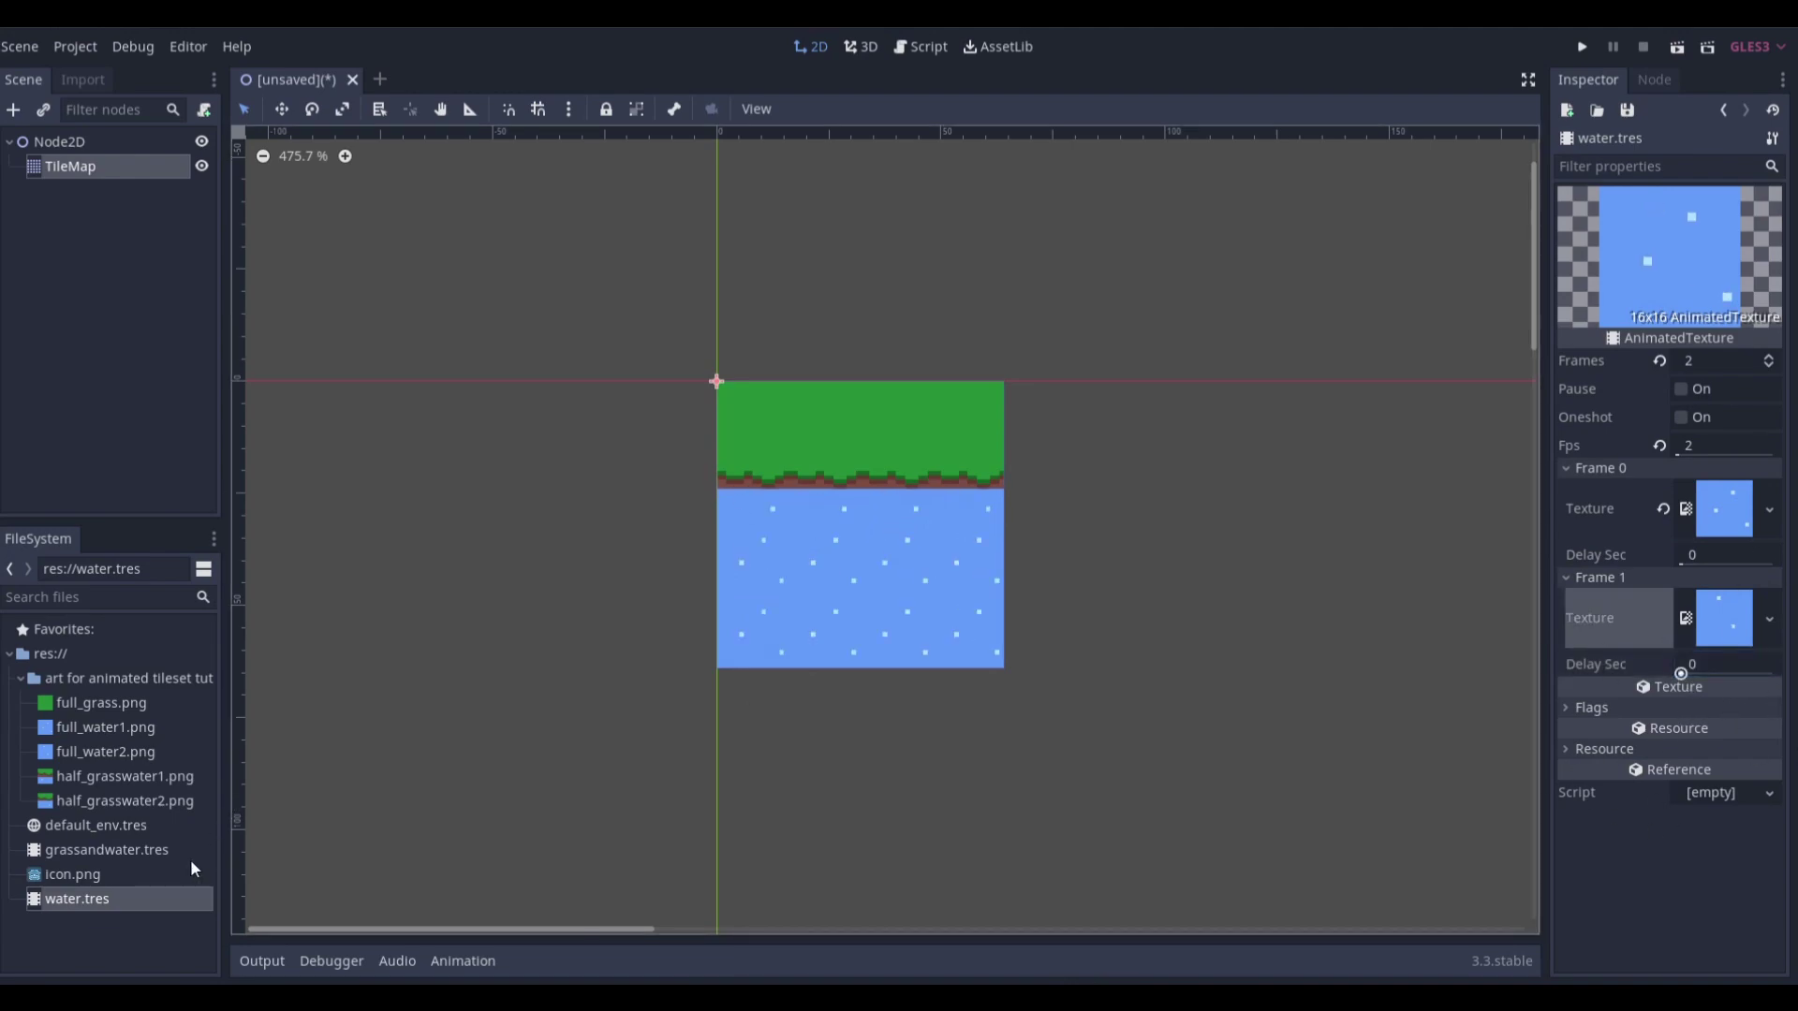
Select grassandwater.tres, then toggle the water animation's Pause on and back off
{"action": "left_click", "coordinate": [94, 850]}
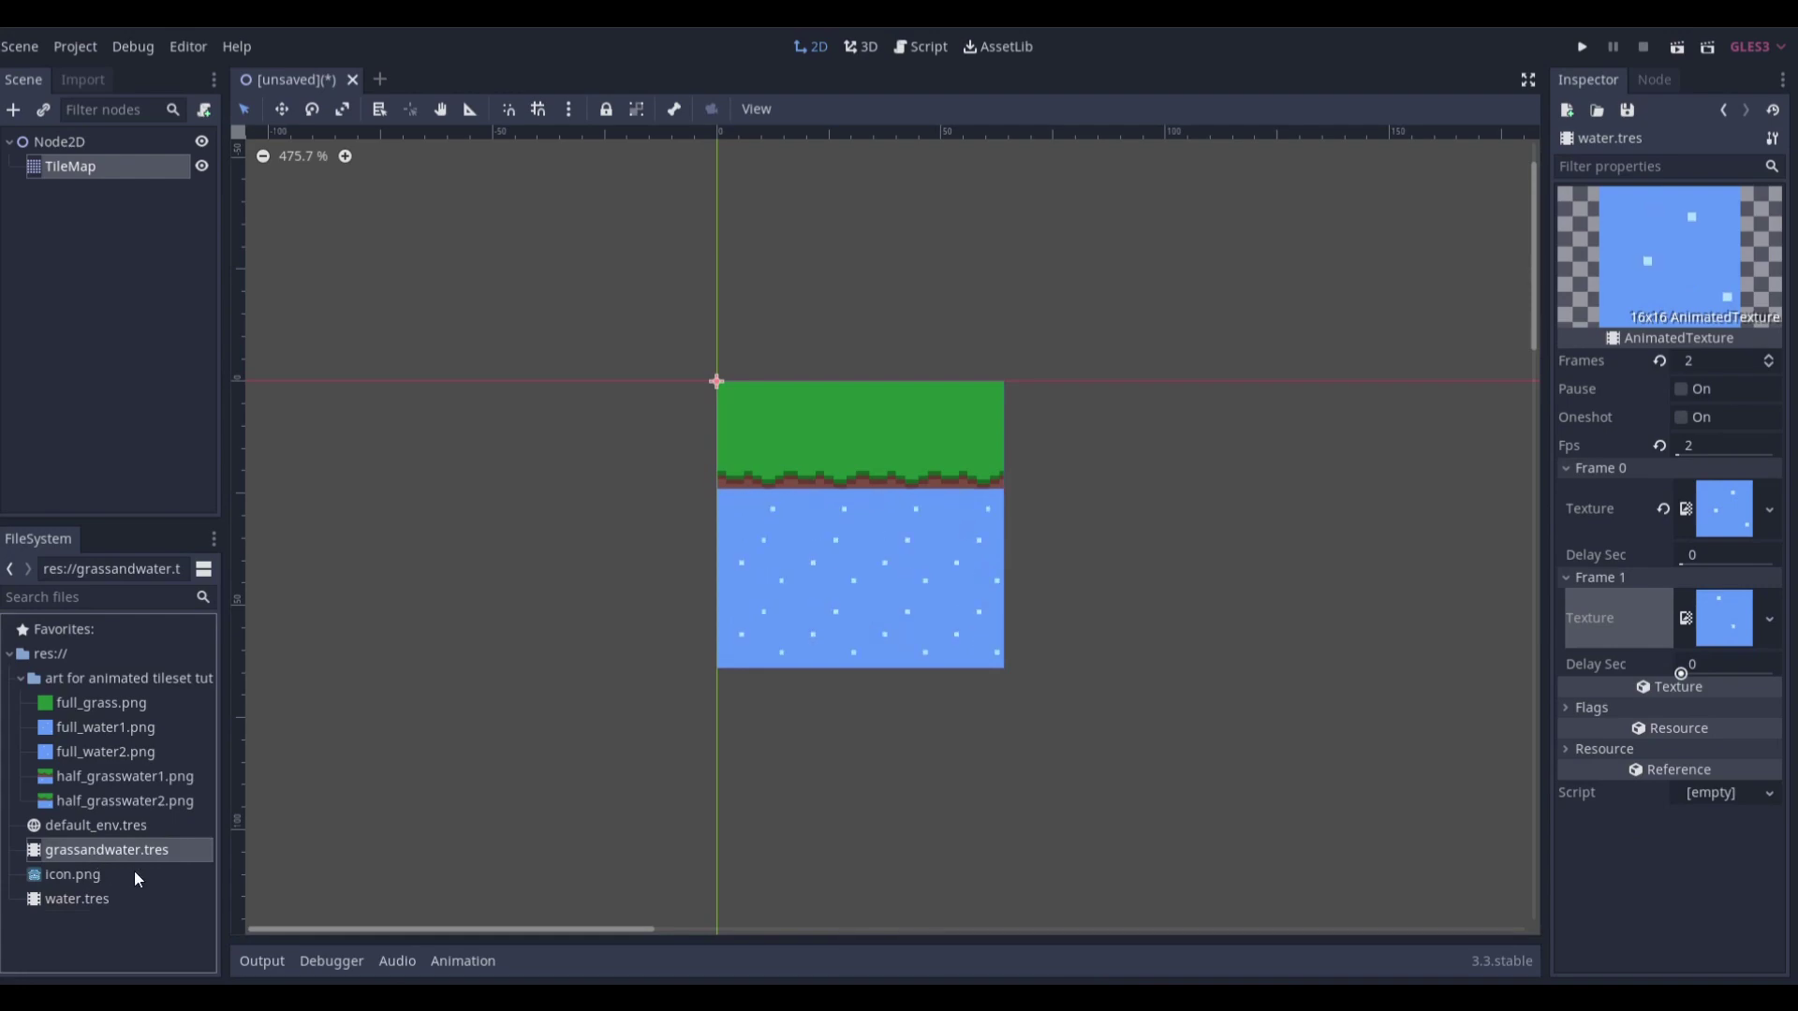
{"action": "left_click", "coordinate": [1683, 389]}
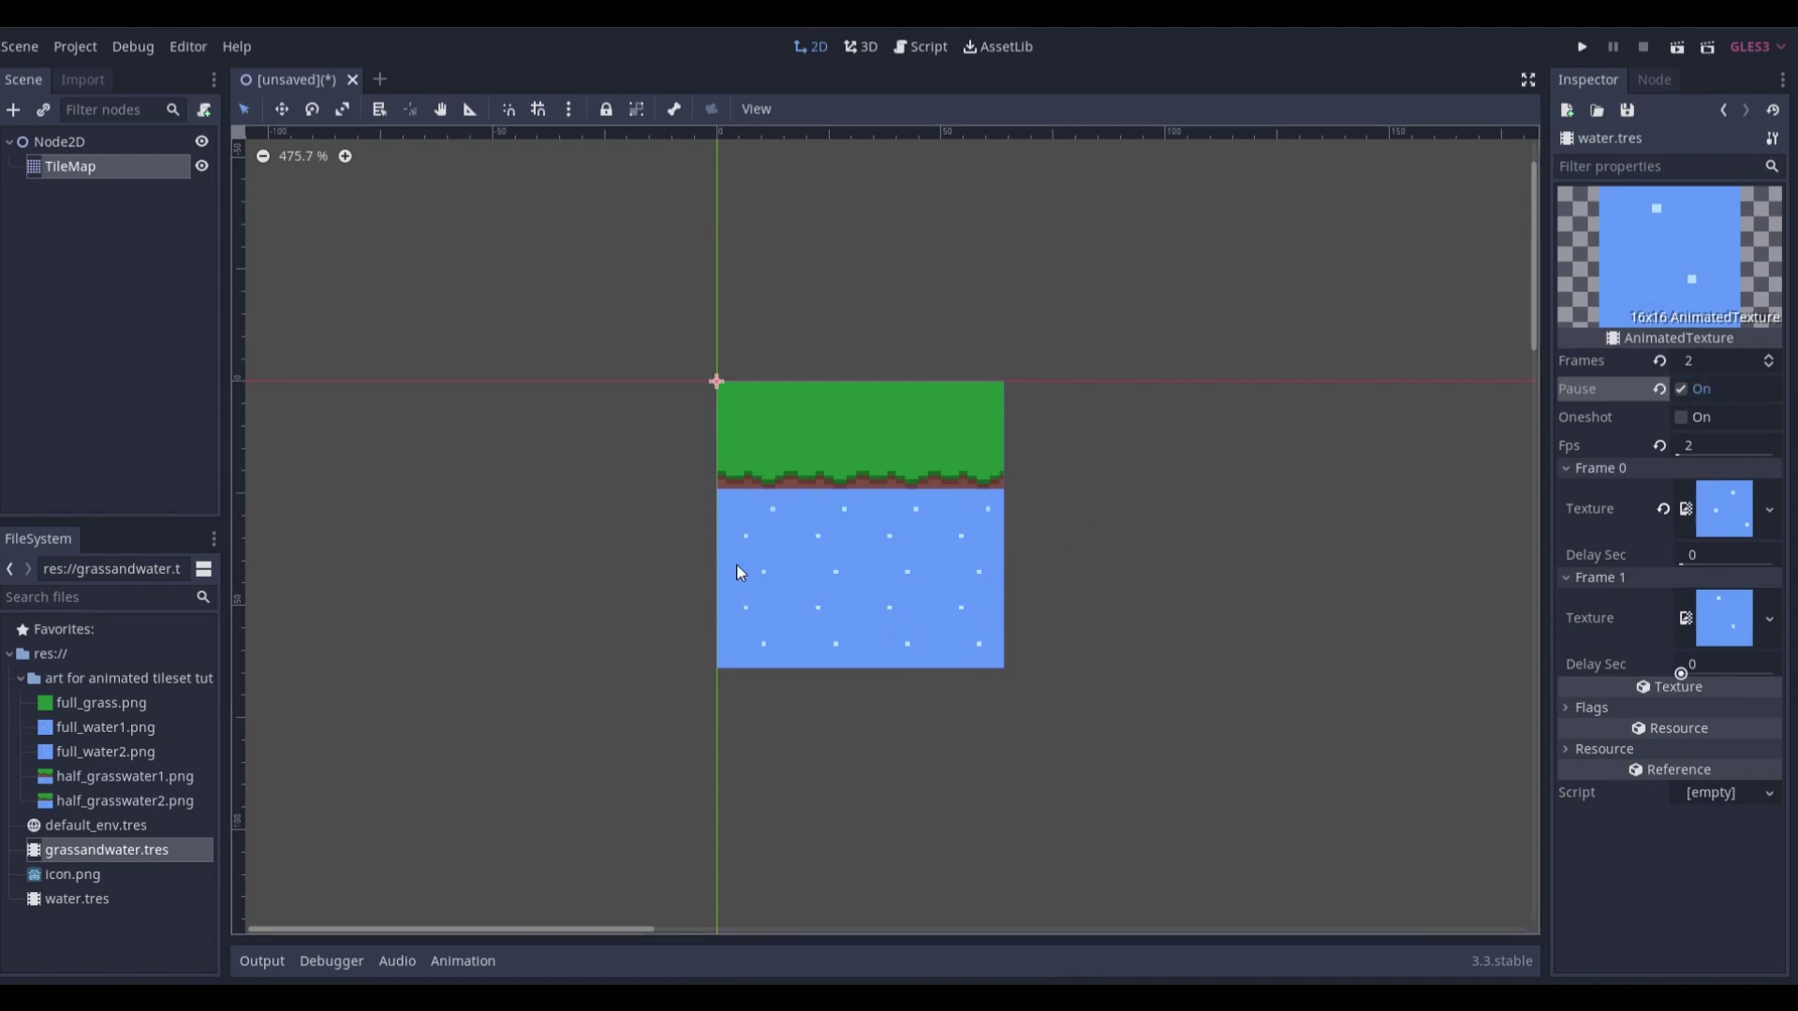
{"action": "left_click", "coordinate": [1682, 389]}
Run the scene with F6, saving it as Node2D.tscn, and maximize the game window
{"action": "key", "text": "F6"}
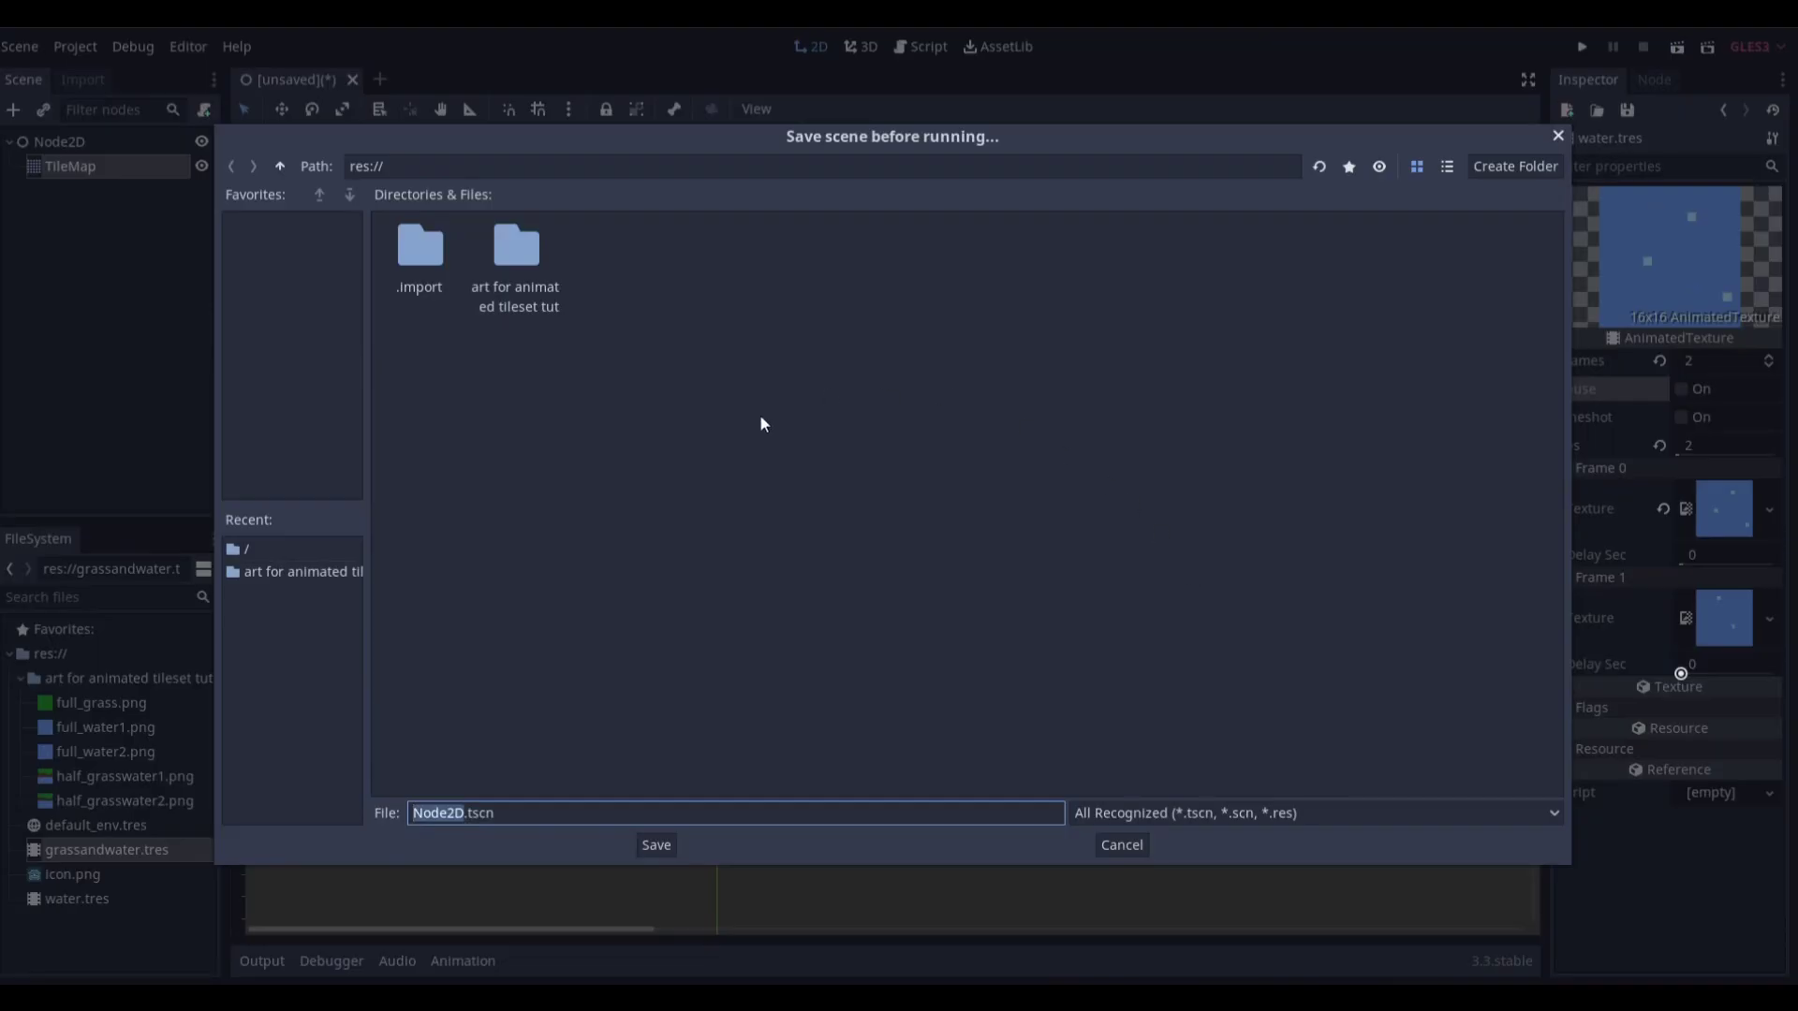
{"action": "left_click", "coordinate": [657, 845]}
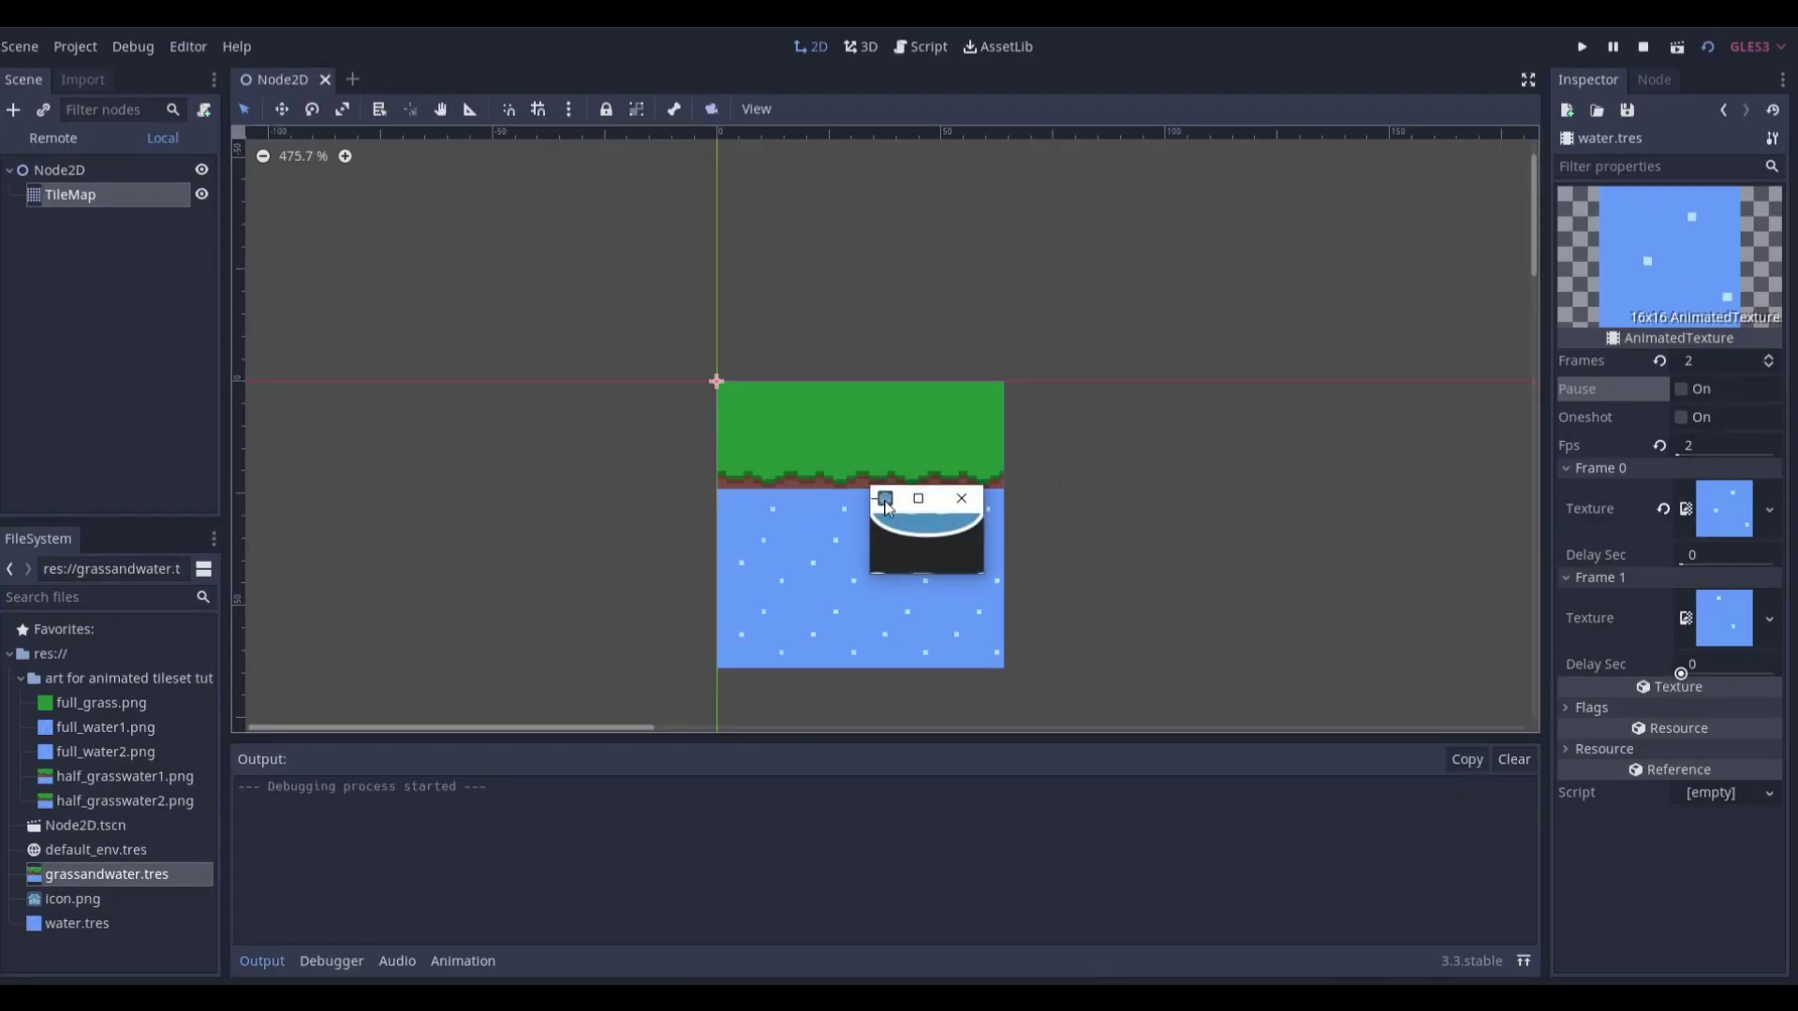
{"action": "left_click", "coordinate": [918, 498]}
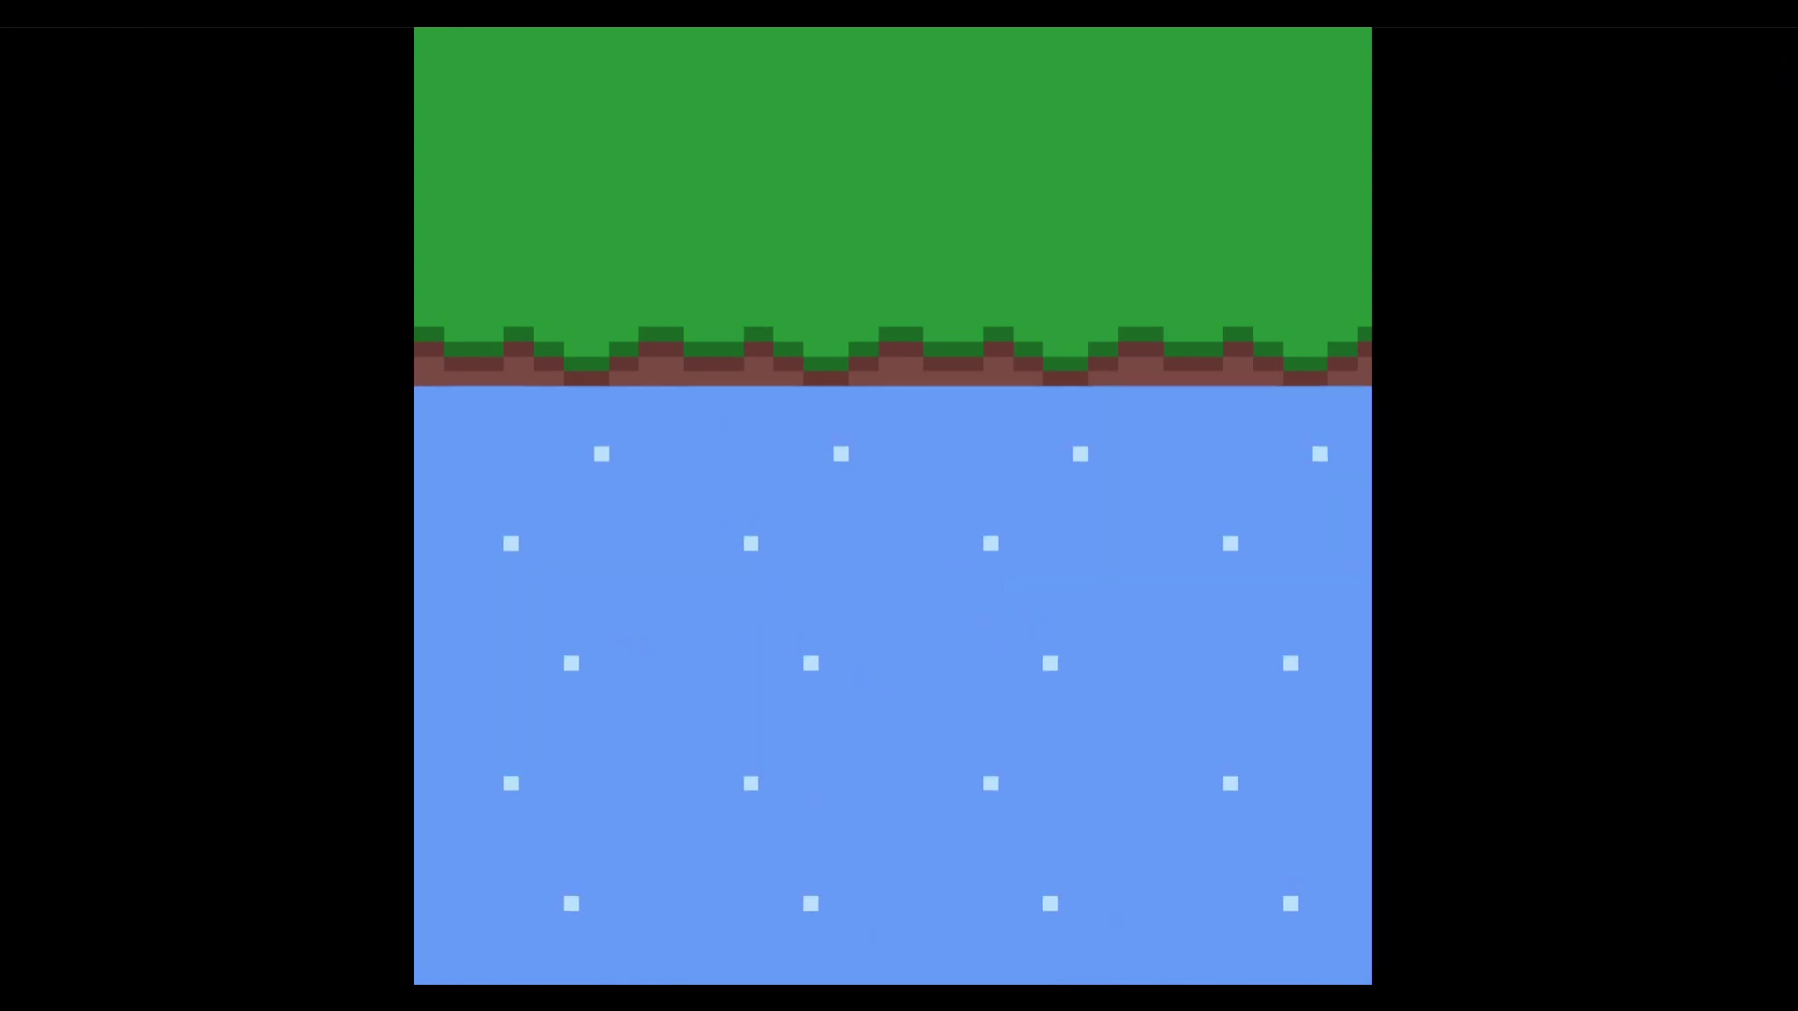